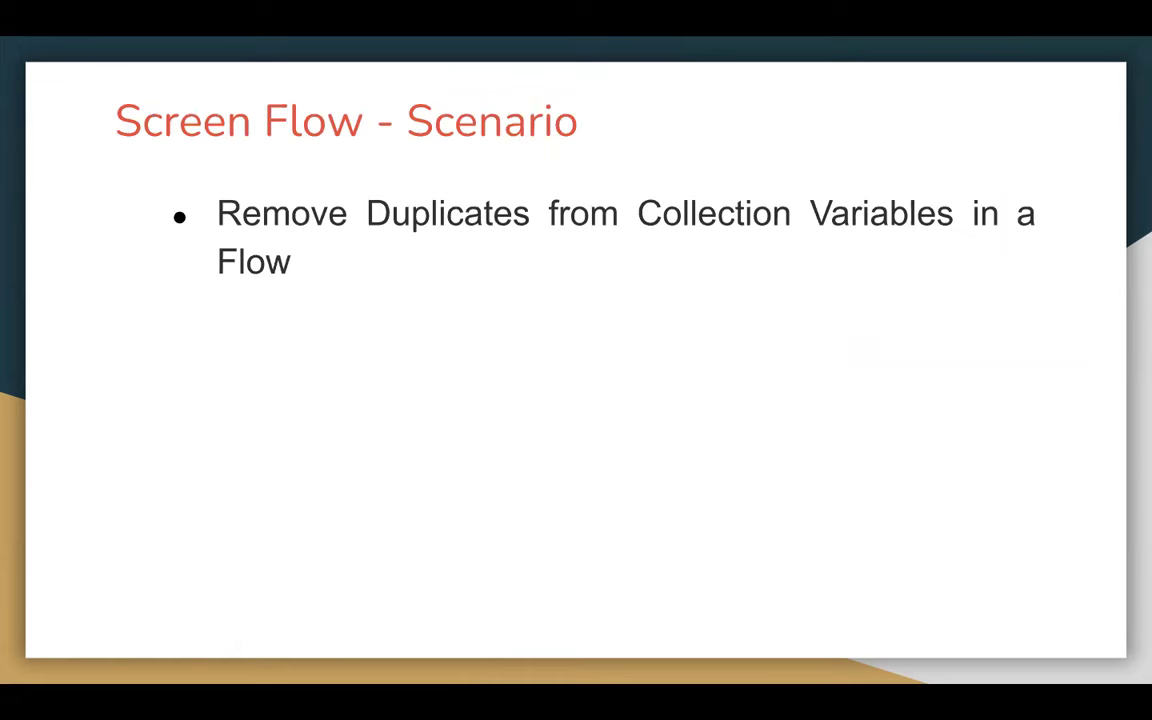
Switch to Salesforce Setup and create a new Screen Flow from the Flows page
key("ctrl+Right")
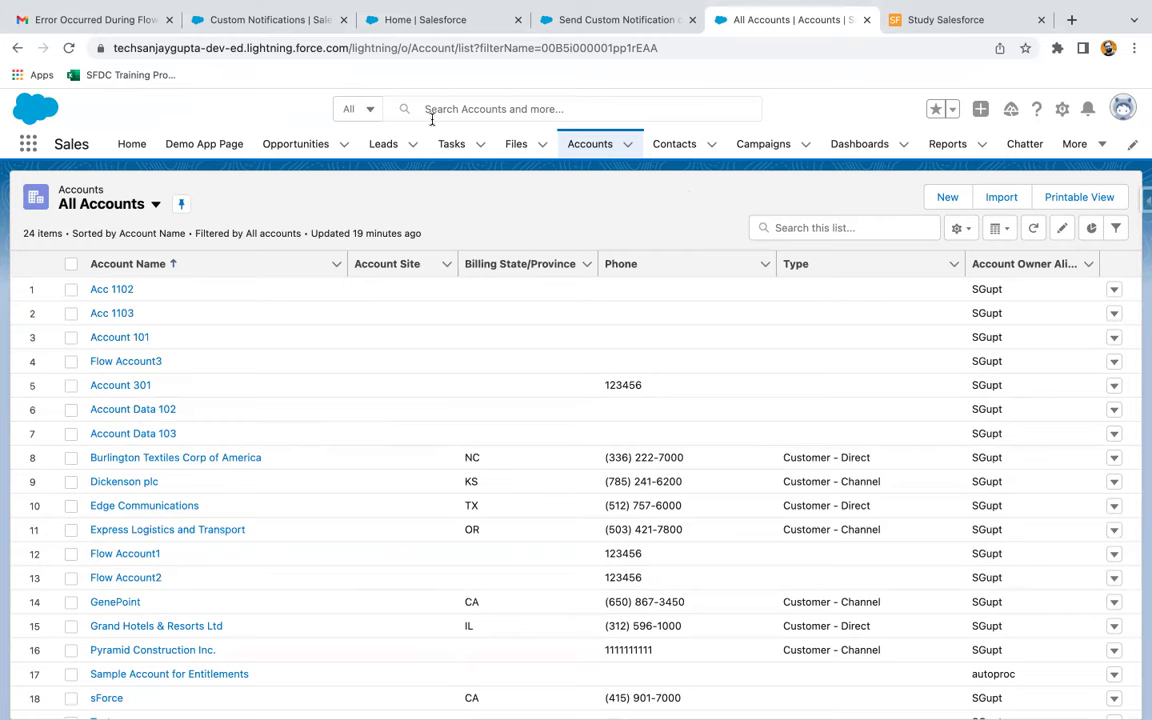
left_click(400, 19)
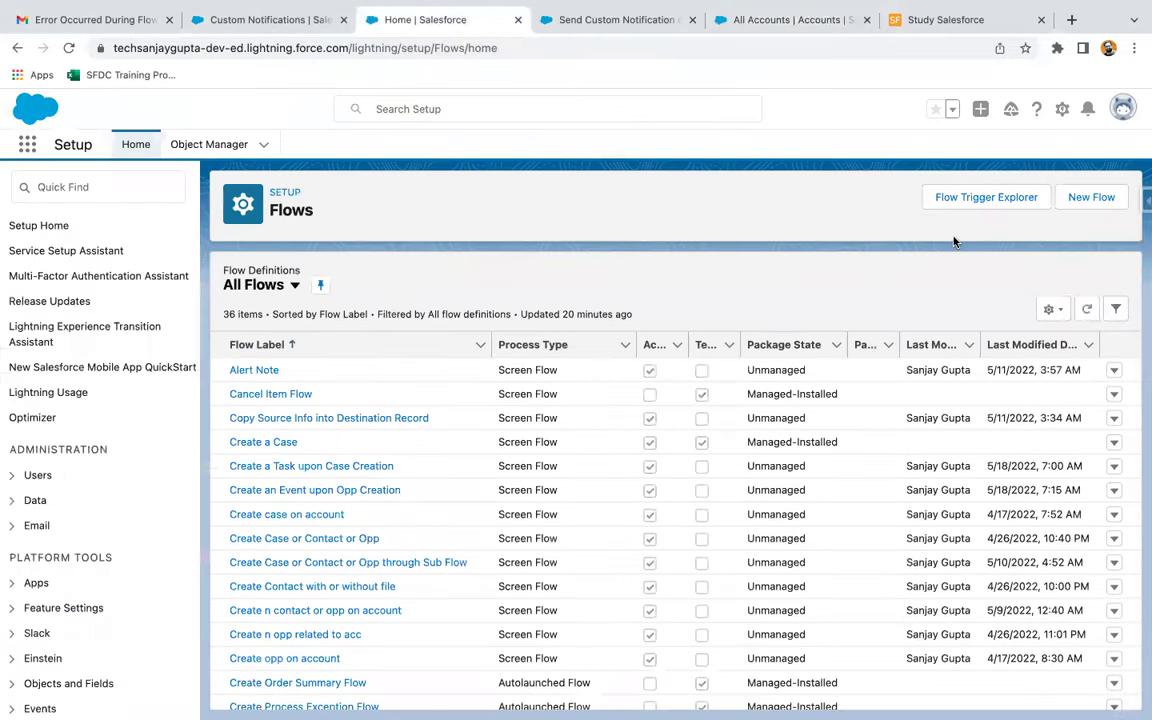
left_click(1094, 196)
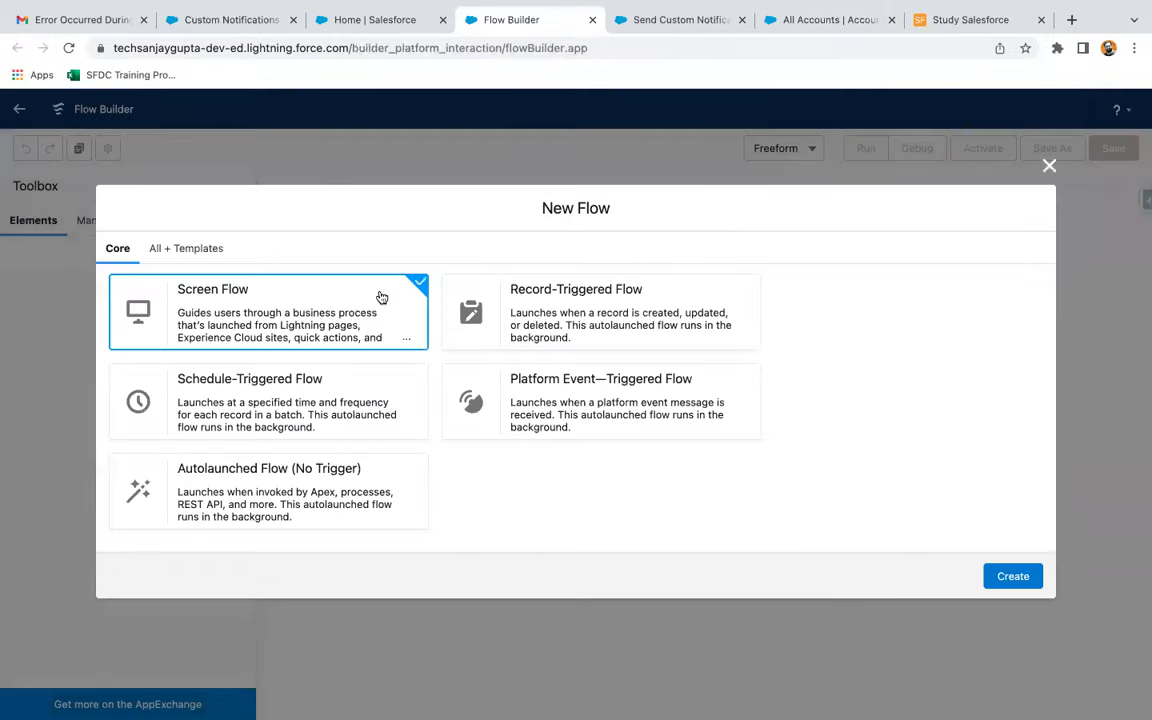
left_click(1016, 578)
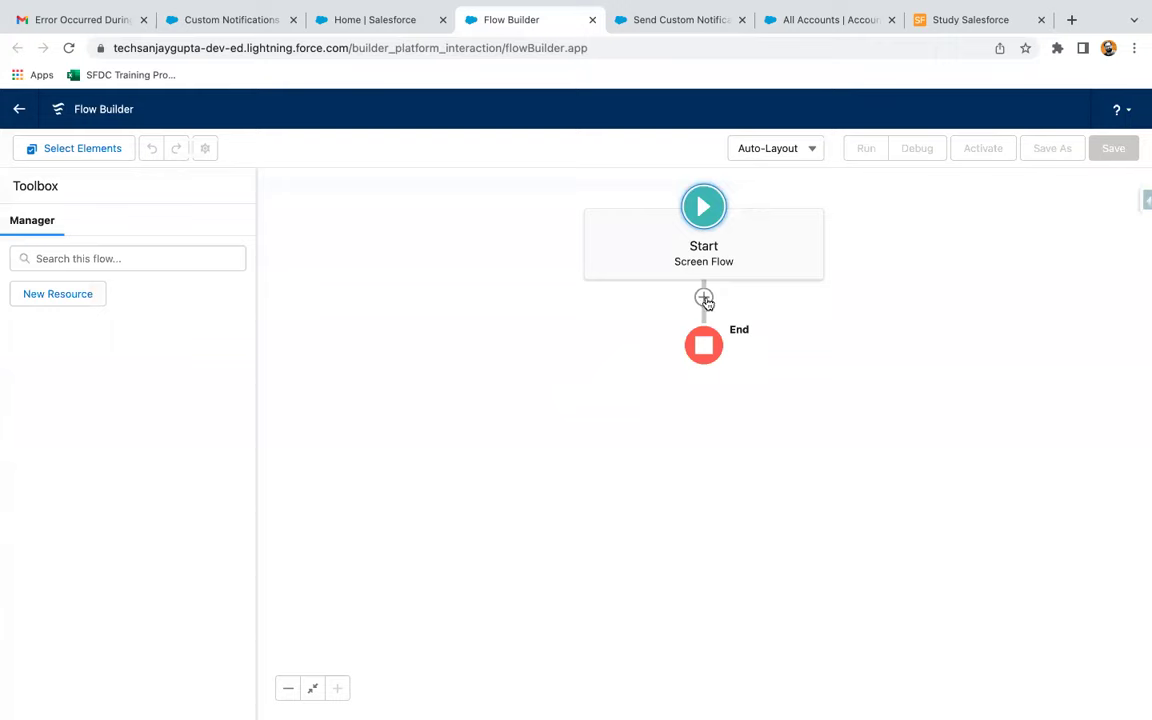
Add a Get Records element after Start, labelled "Account based on Name", that retrieves Account records
left_click(704, 298)
scroll(650, 442, "down", 5)
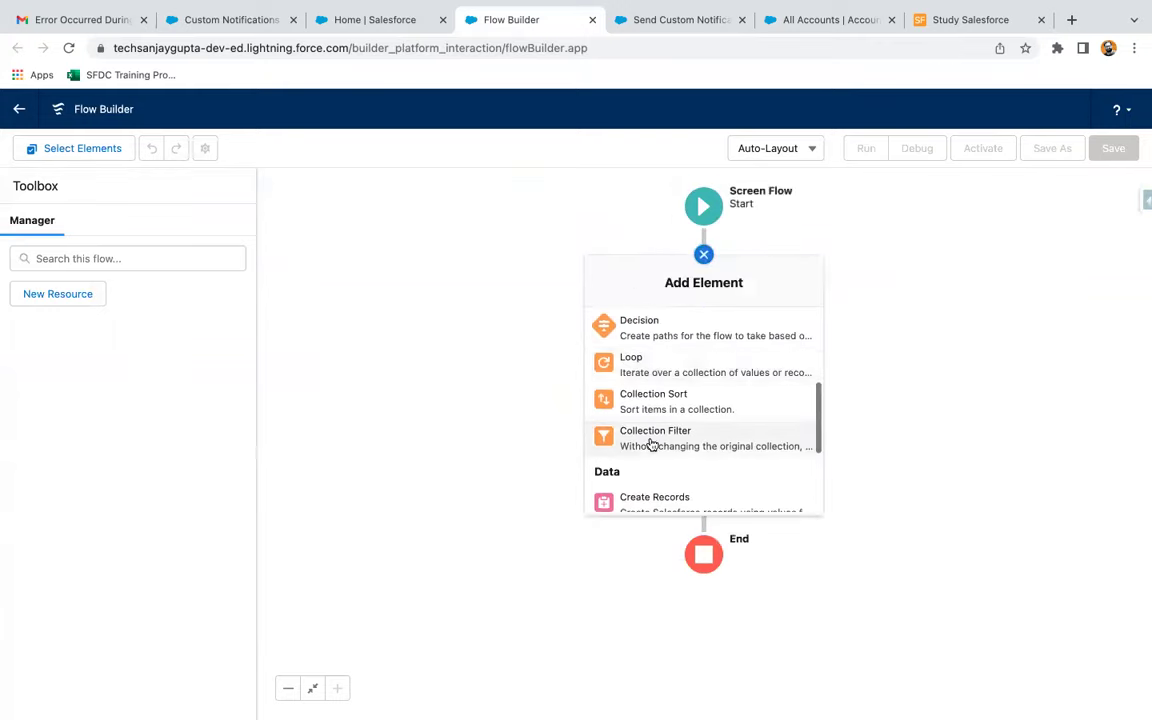
scroll(650, 443, "down", 2)
left_click(655, 456)
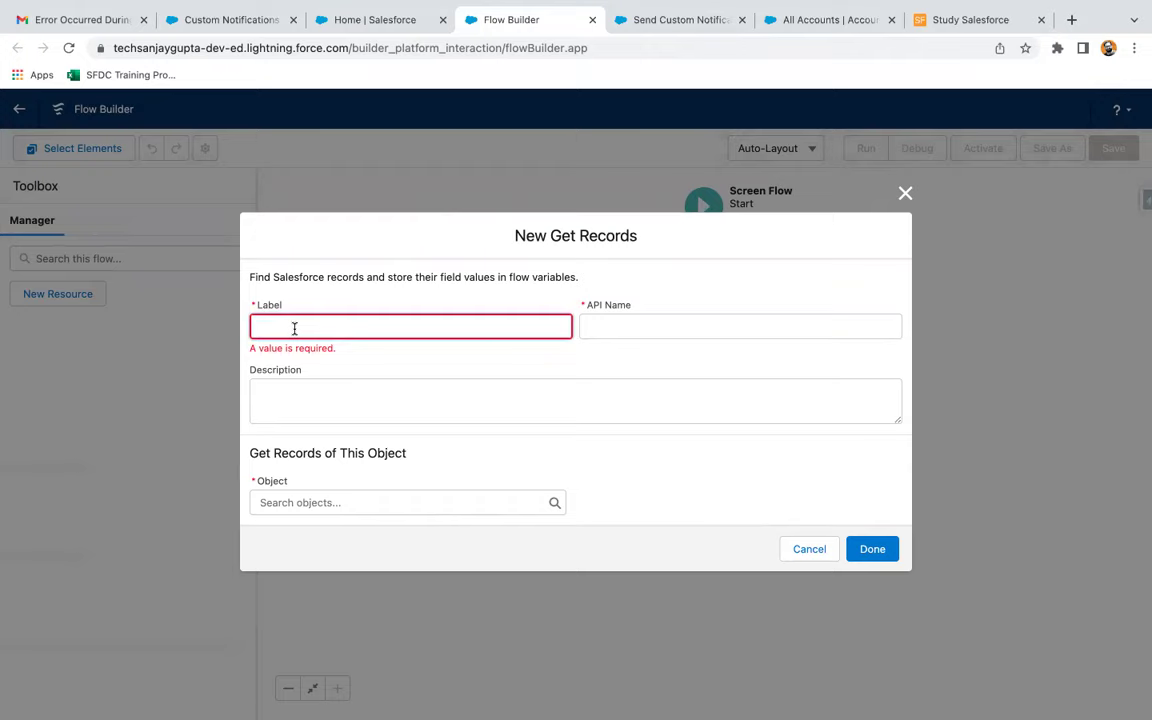
type("Account based on Name")
left_click(594, 326)
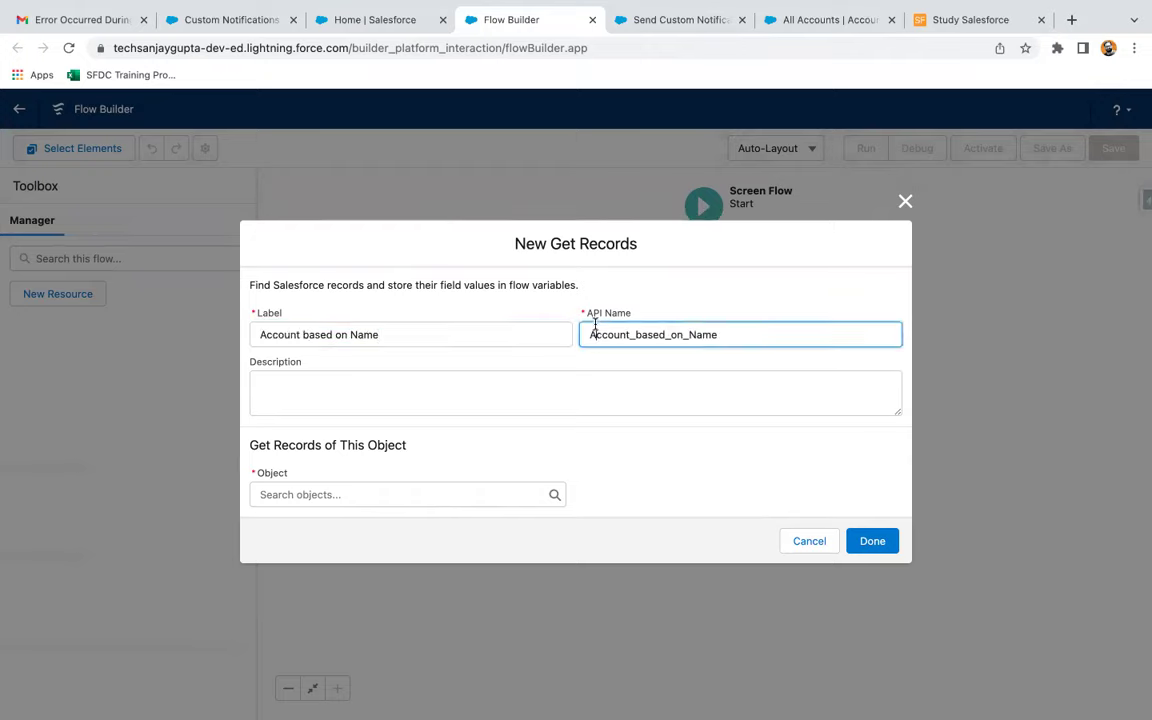
left_click(327, 491)
type("acc")
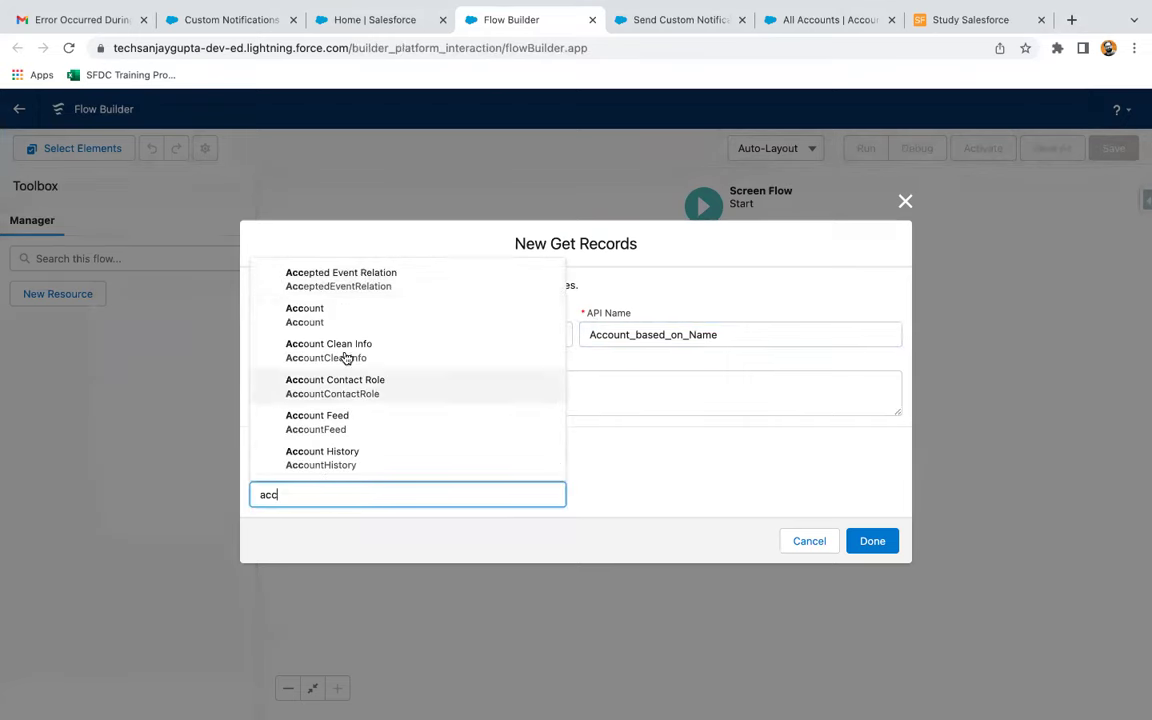
left_click(352, 316)
Filter the Account records with the condition Name Starts With "Flow"
scroll(368, 314, "down", 3)
left_click(340, 328)
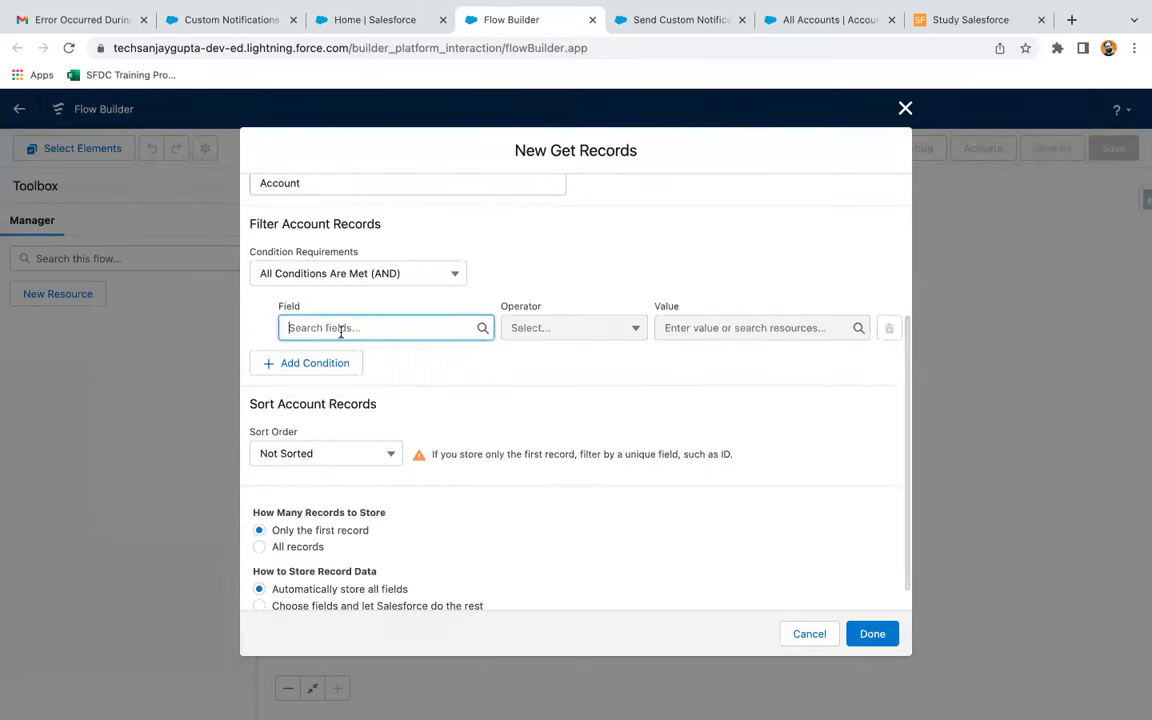
type("name")
left_click(353, 358)
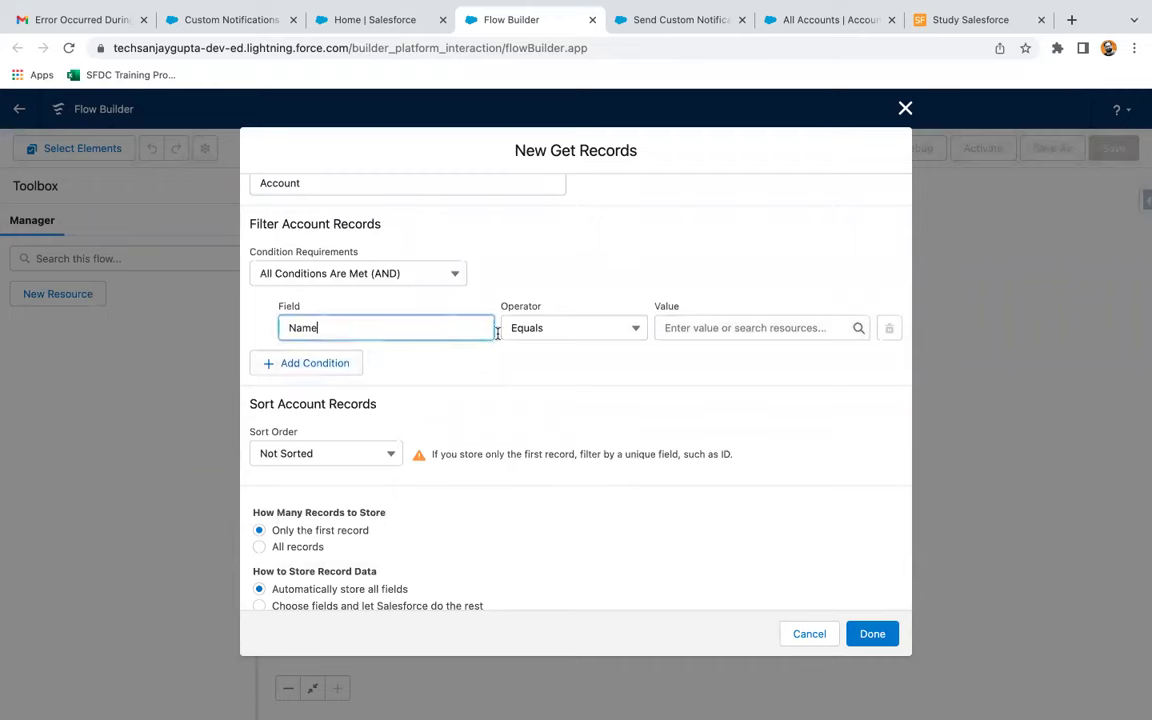
left_click(522, 328)
left_click(550, 414)
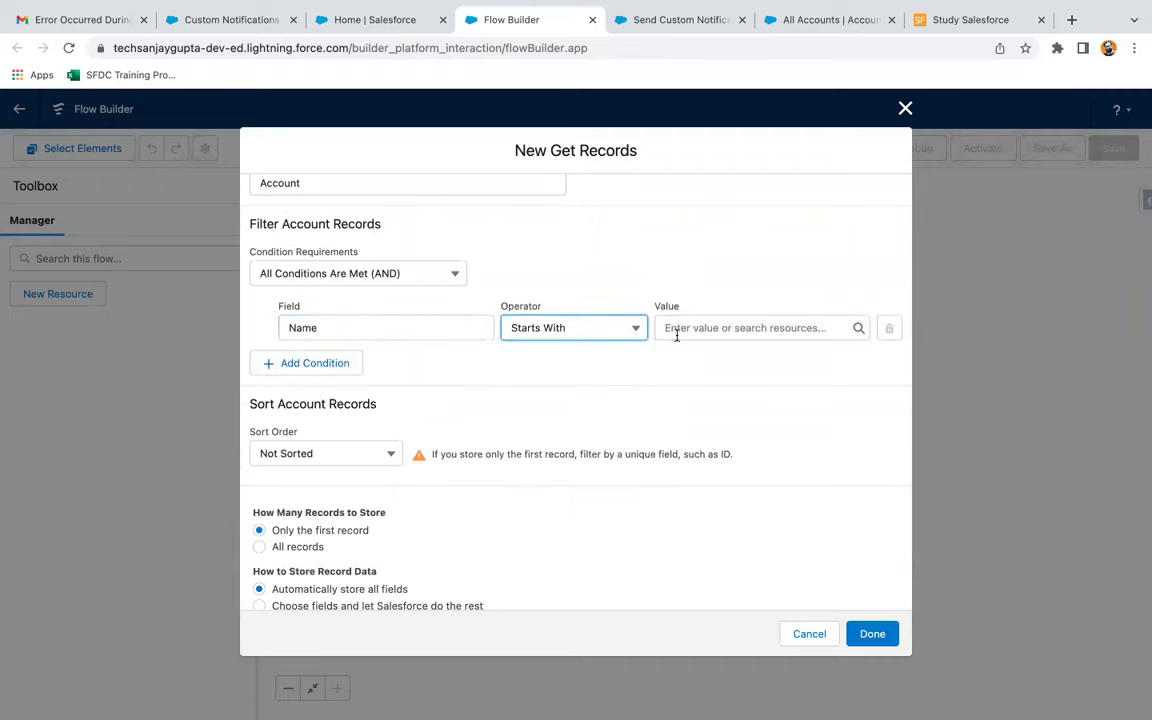
left_click(676, 330)
type("Flow")
left_click(585, 378)
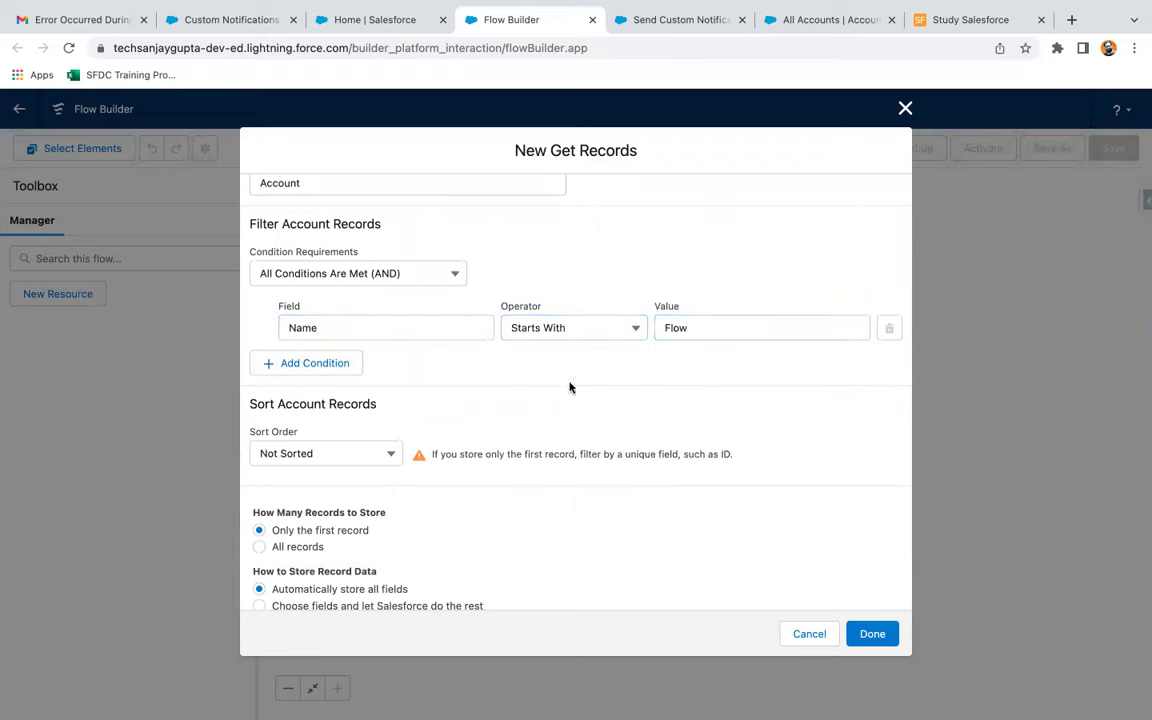
Set the name-based Get Records element to store all records and finish the element
scroll(452, 486, "down", 1)
left_click(295, 521)
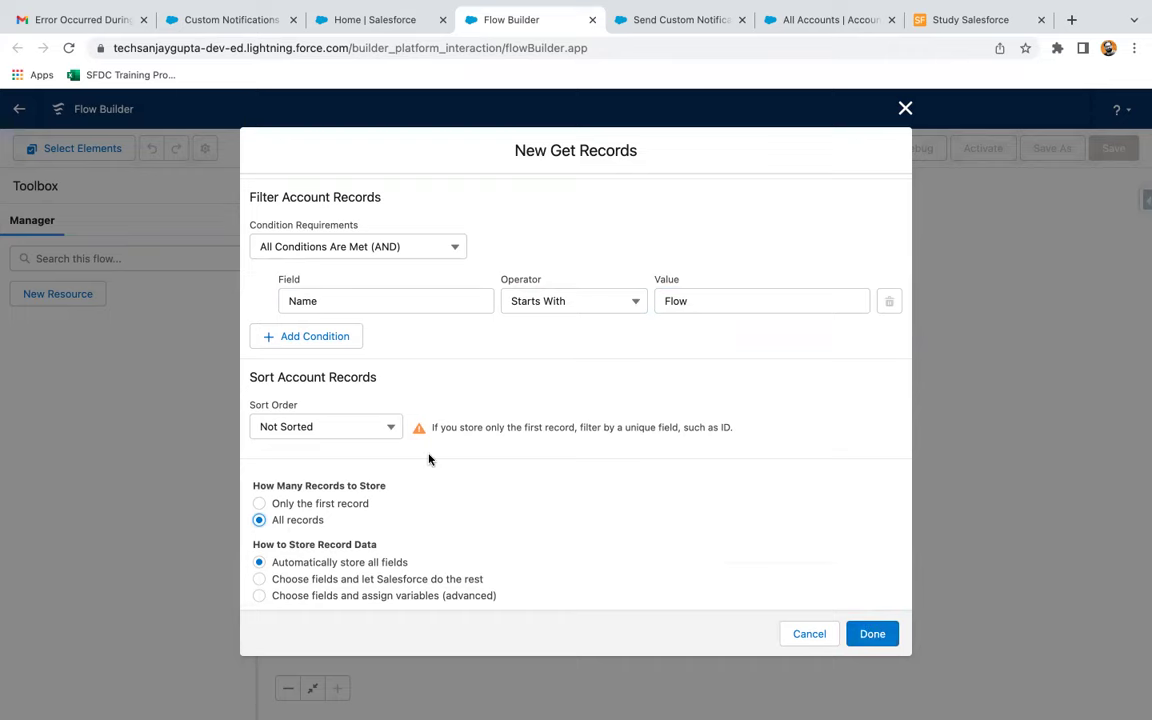
scroll(429, 459, "up", 3)
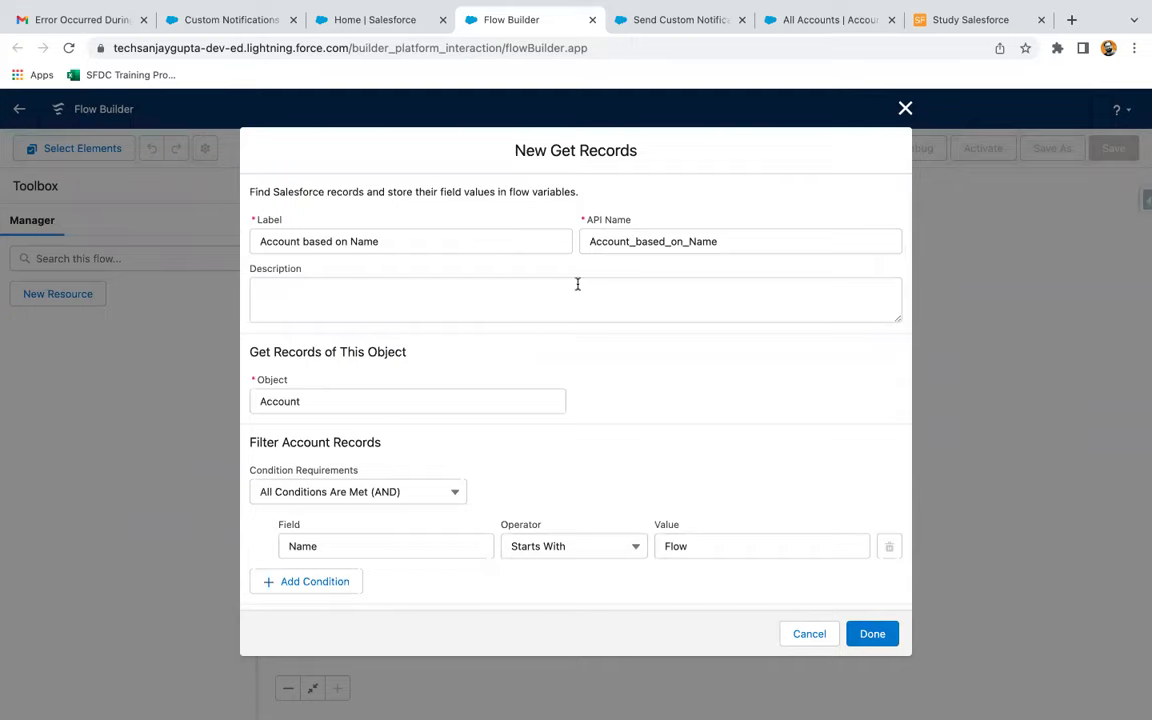
left_click(872, 633)
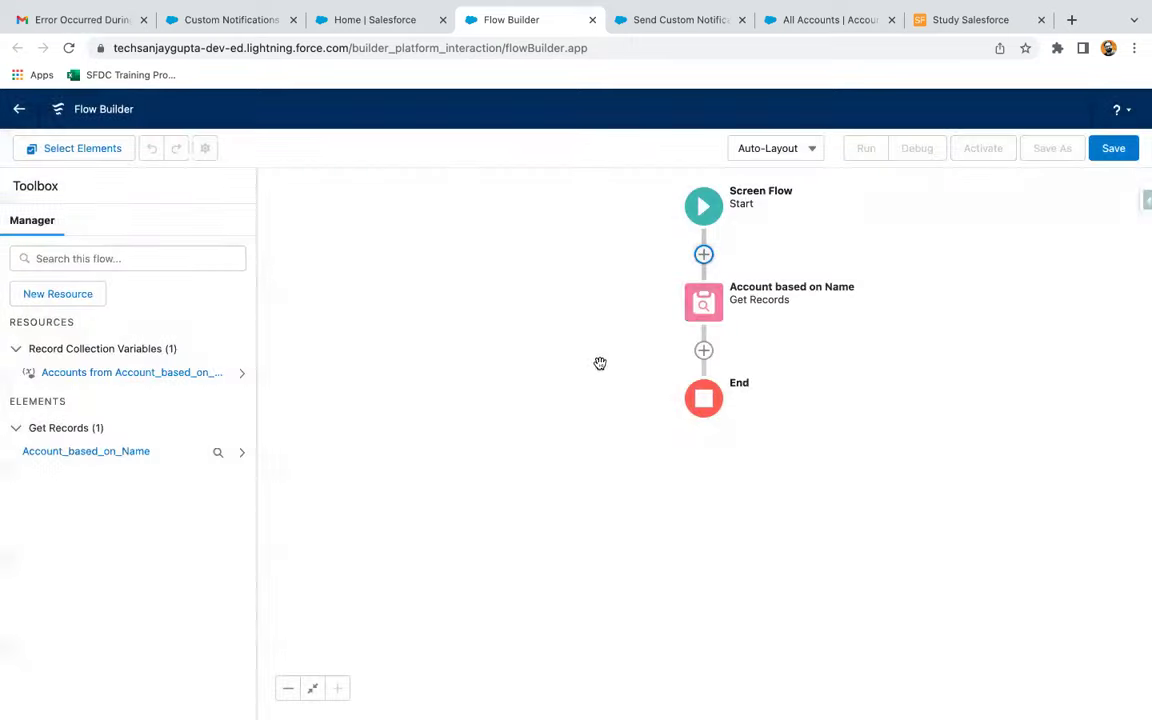
Add a Screen element after the Get Records element, labelled "Account queried based on Name"
left_click(703, 350)
left_click(636, 457)
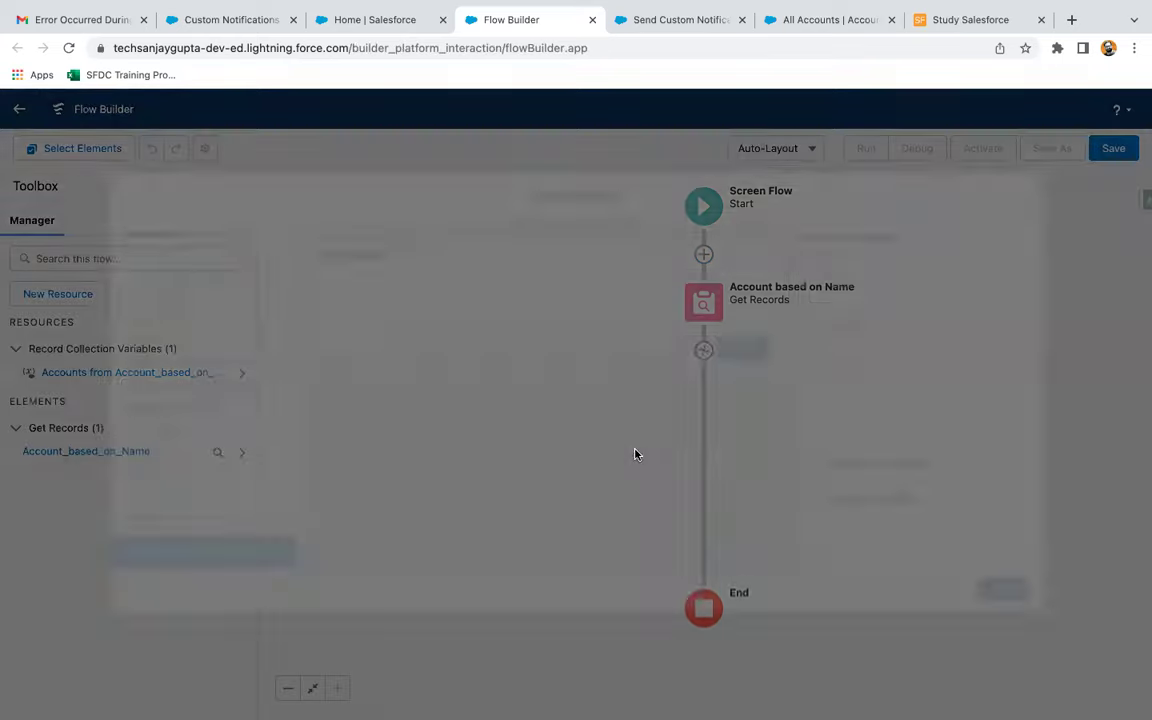
left_click(856, 284)
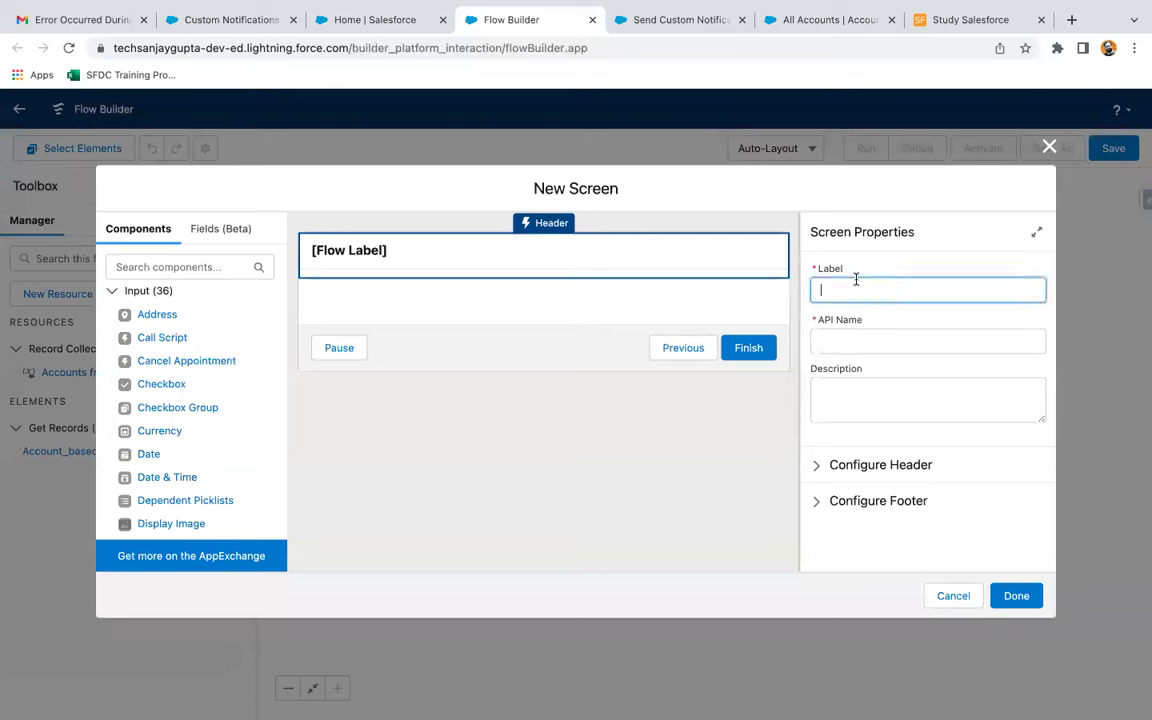
type("Account queried based on Name")
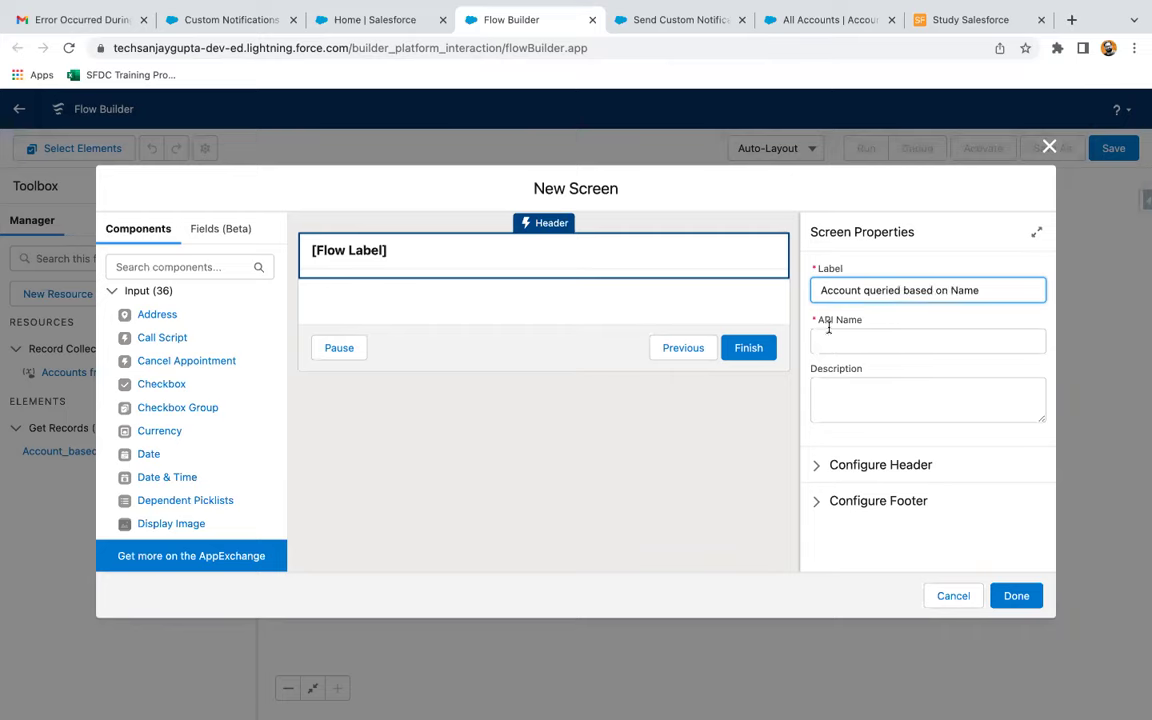
key("Tab")
Place a Display Text component on the screen and give it the API name displayAccbyName
left_click(185, 264)
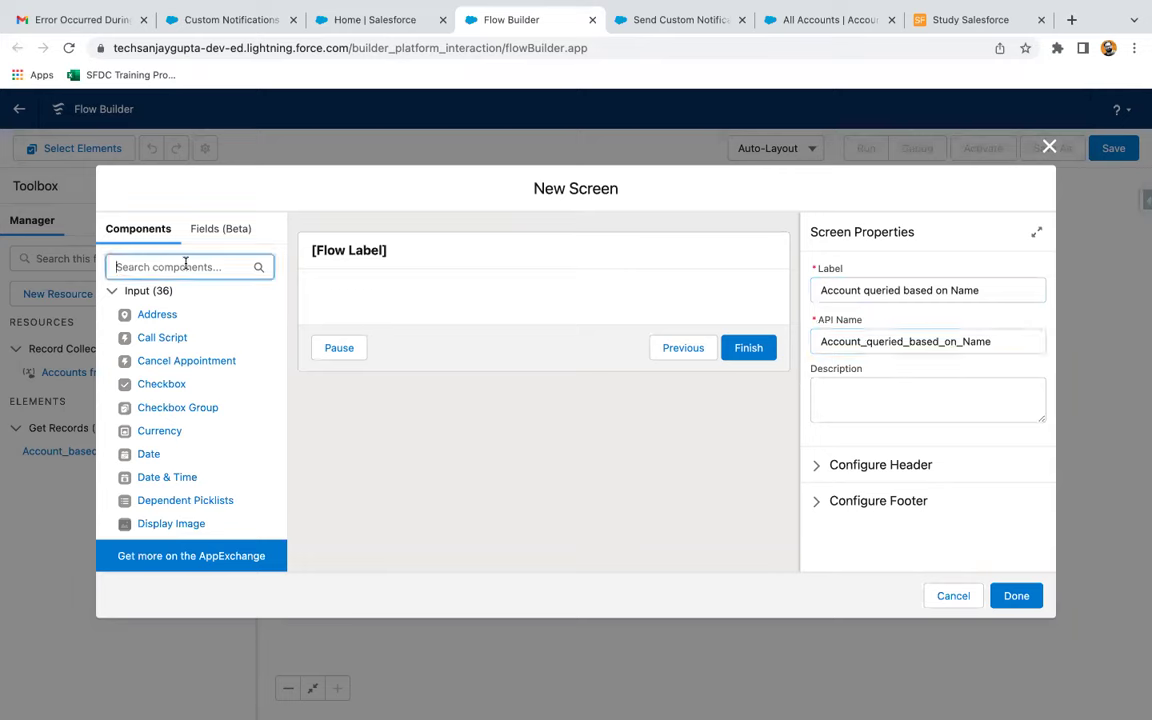
type("dis")
left_click_drag(168, 315, 341, 307)
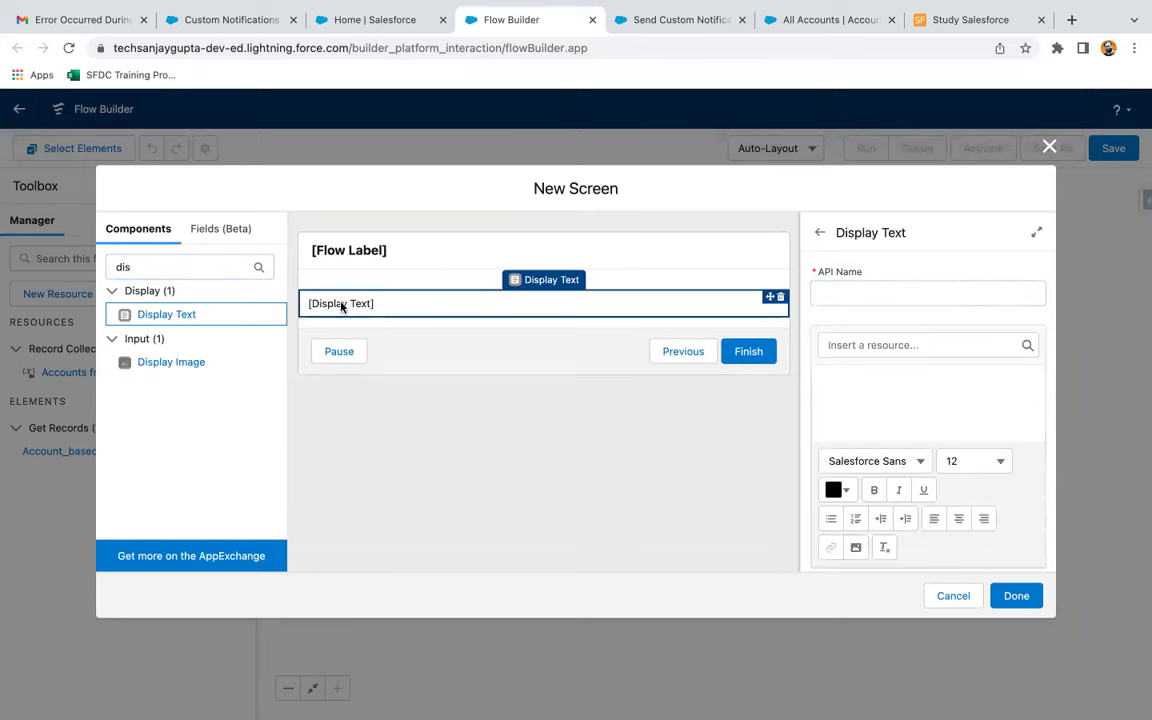
left_click(840, 290)
type("dis")
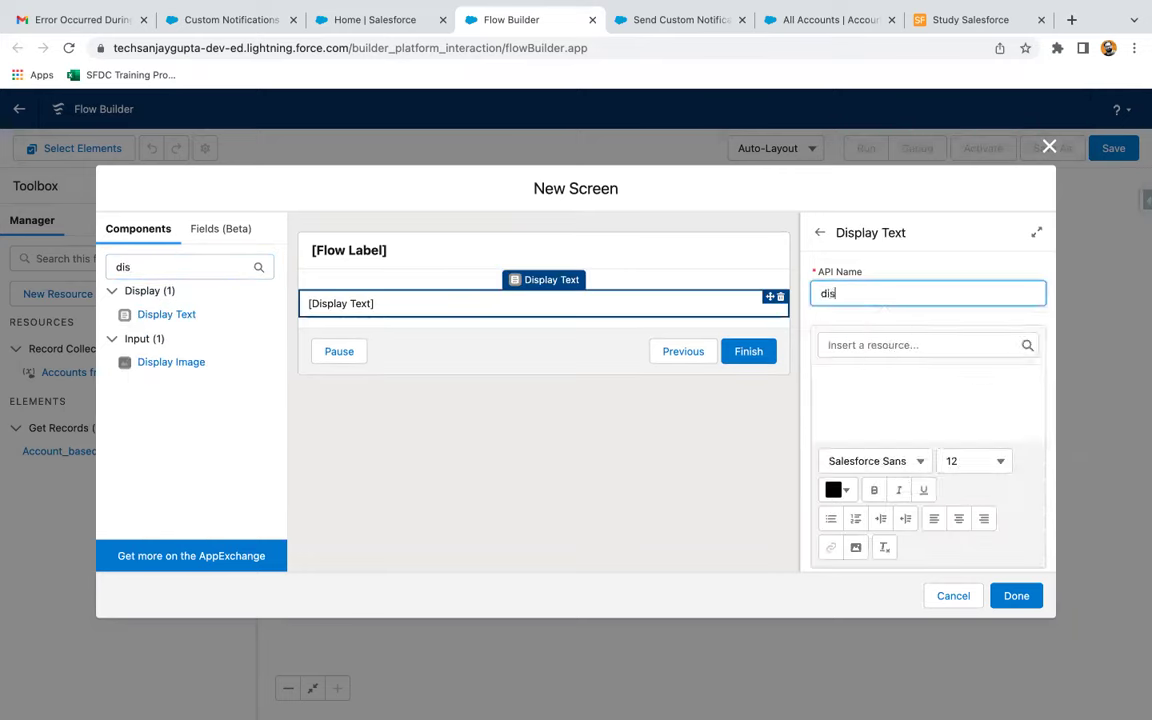
type("playNam")
type("byName")
Insert the record collection from Account_based_on_Name into the display text and finish the screen
left_click(833, 344)
type("get")
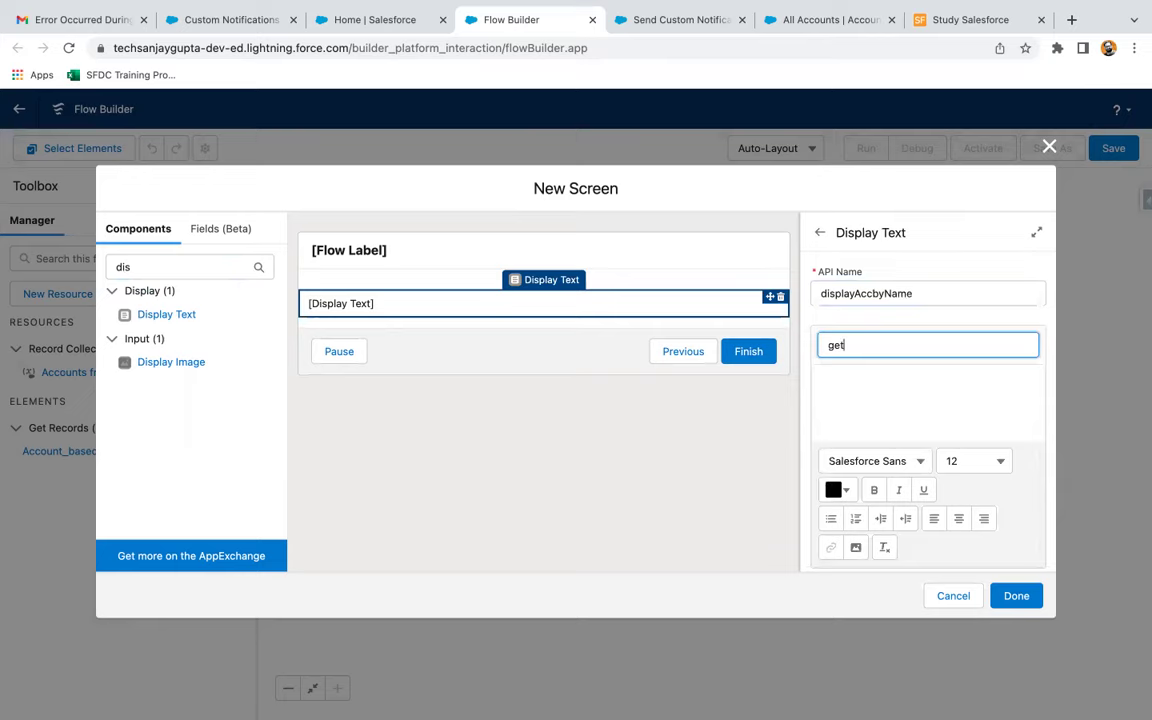
key("BackSpace")
key("BackSpace")
key("BackSpace")
type("acc")
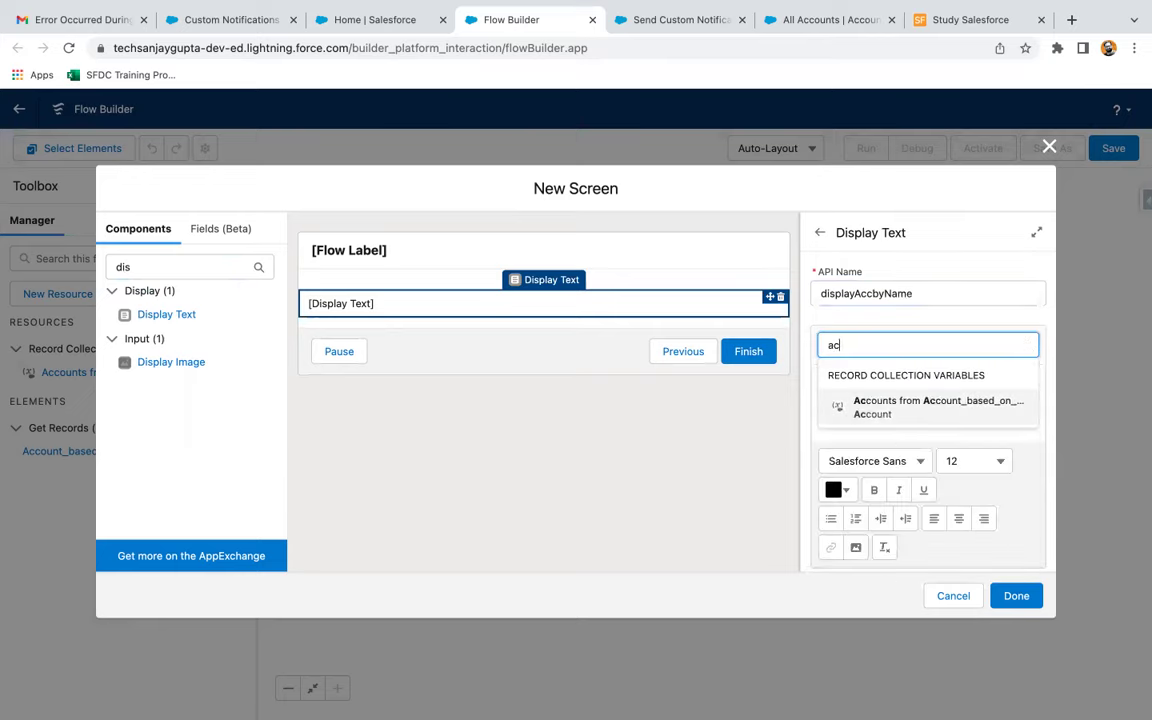
left_click(913, 416)
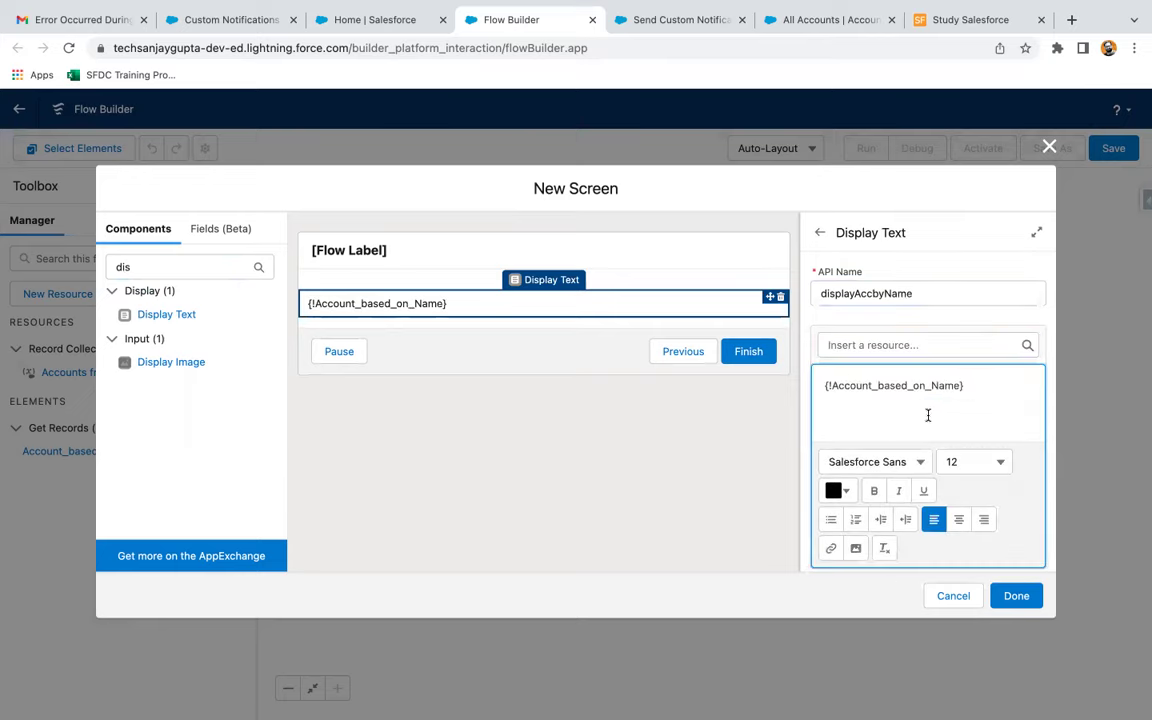
left_click(998, 594)
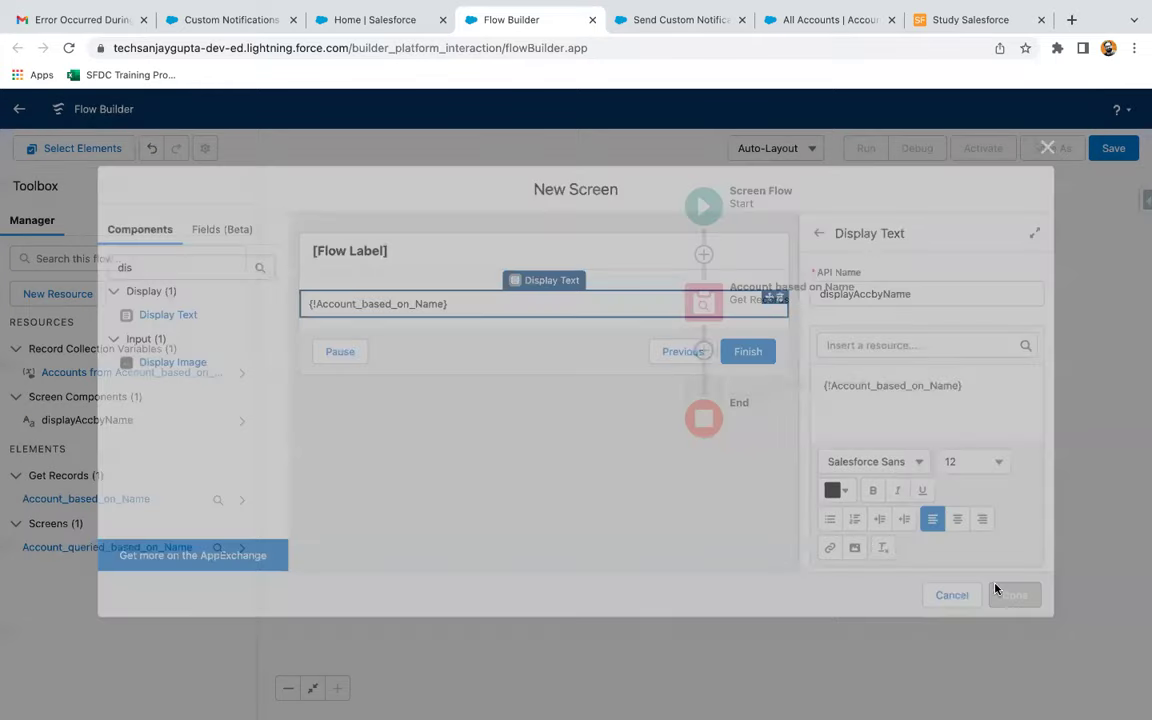
Add a Get Records element after the screen, labelled "Account based on Phone", that retrieves Account records
left_click(704, 447)
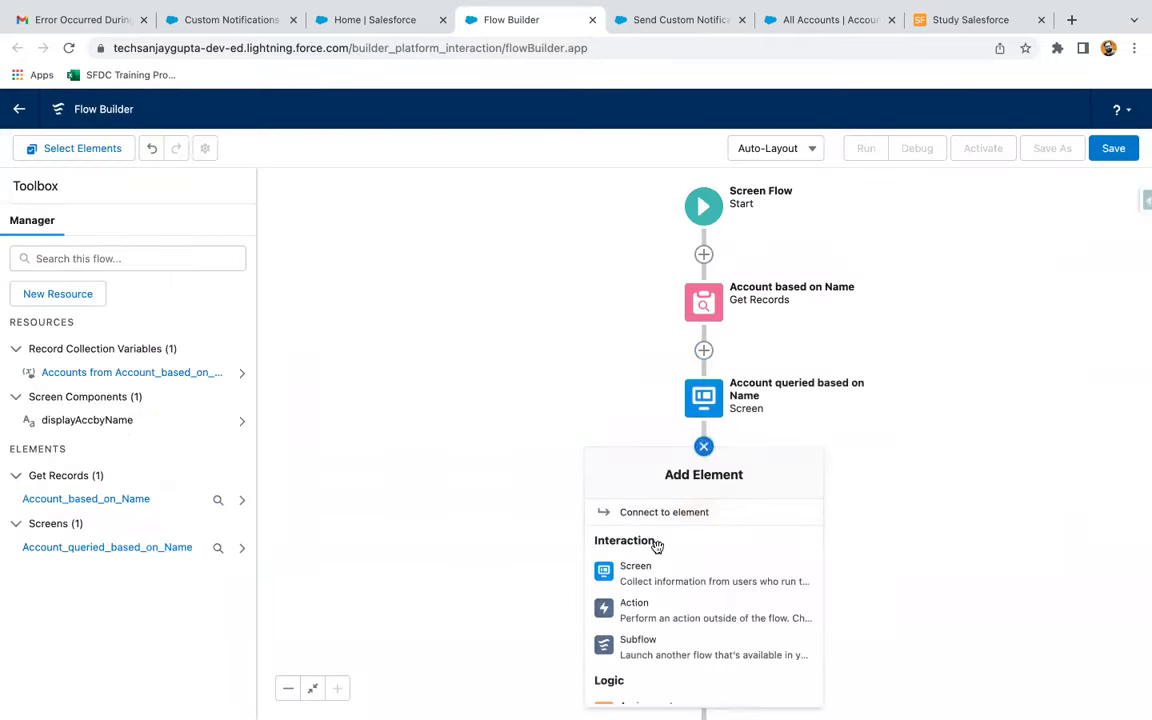
scroll(658, 552, "down", 3)
scroll(710, 590, "down", 5)
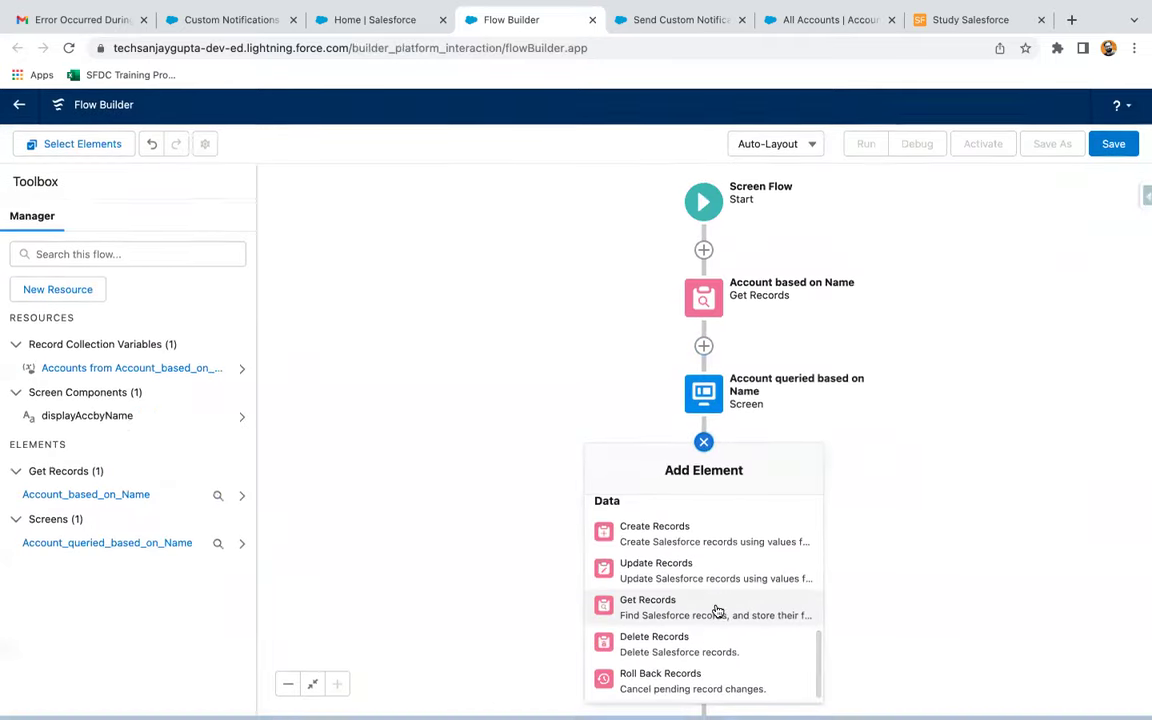
left_click(730, 608)
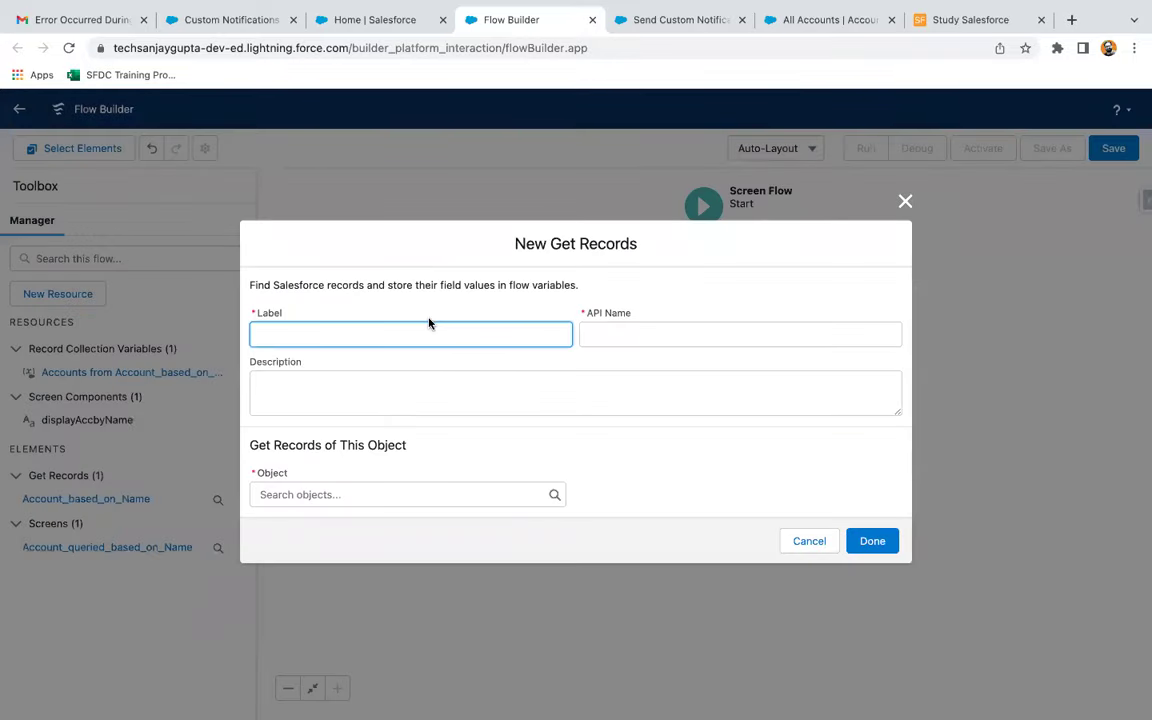
type("Account based on Phone")
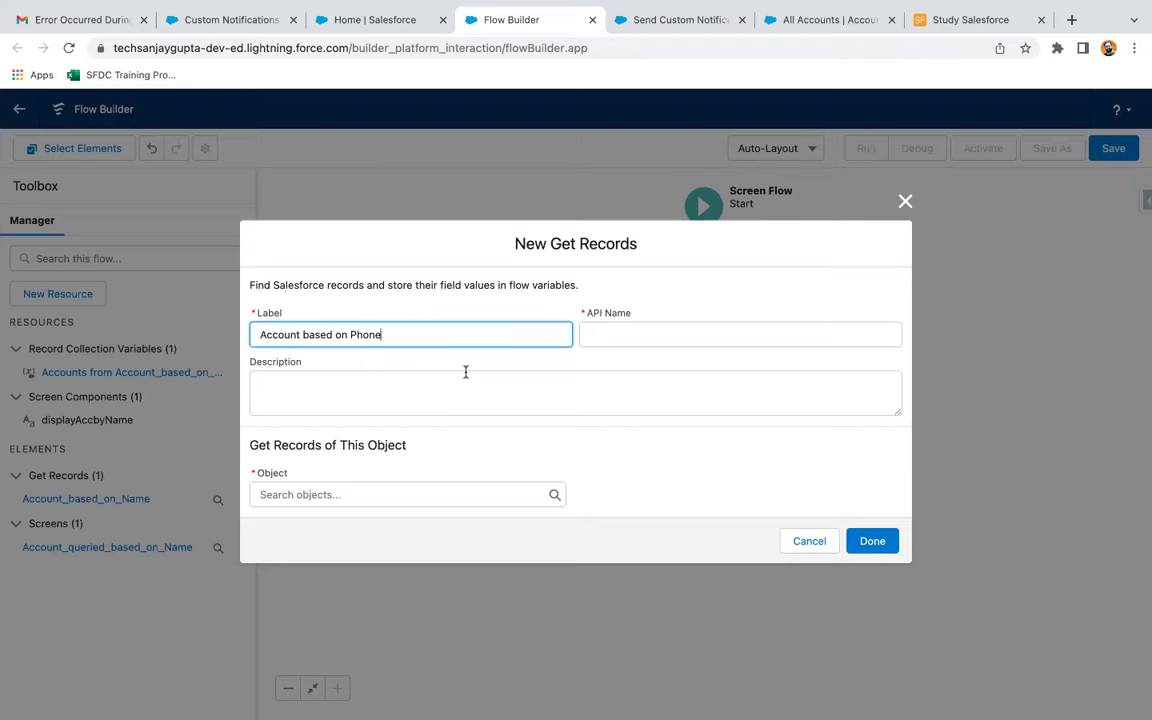
left_click(609, 339)
left_click(469, 445)
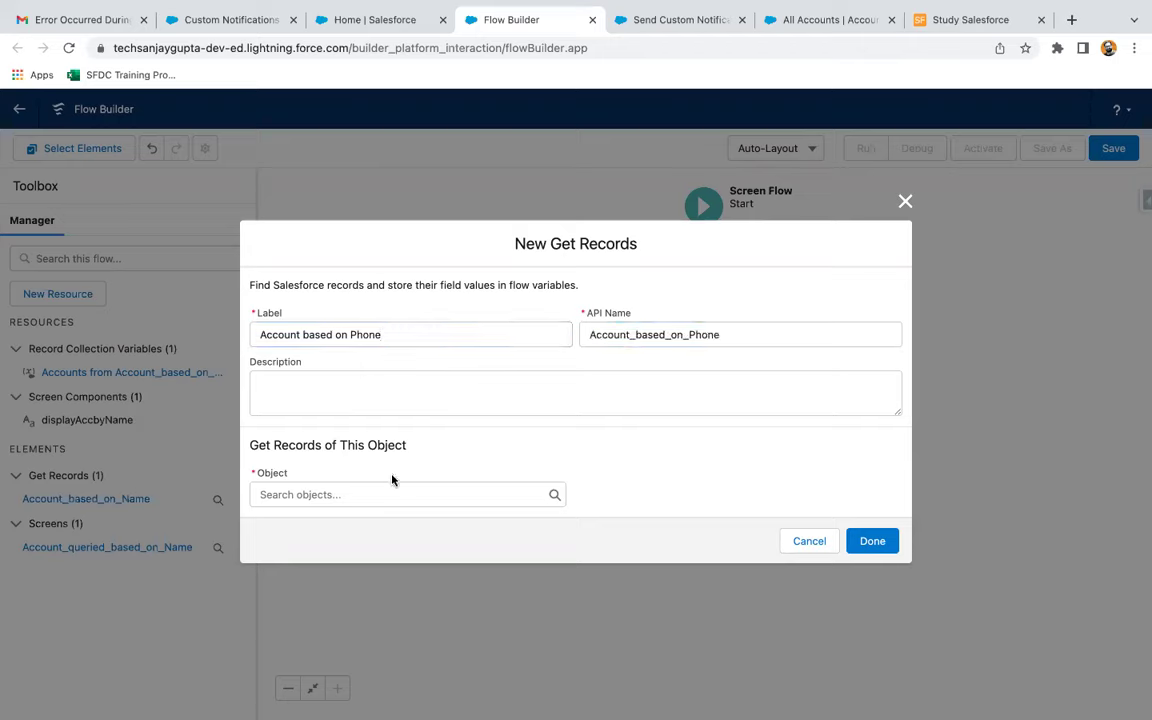
left_click(350, 494)
type("account")
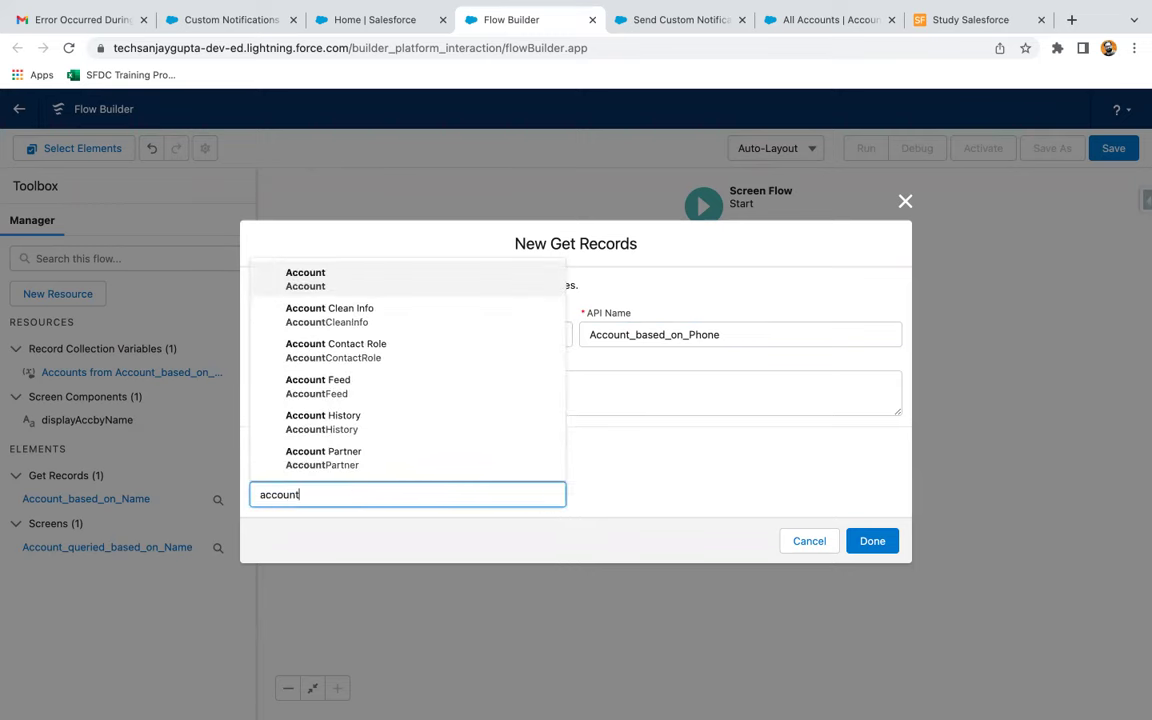
left_click(324, 280)
Filter the Account records by Phone Equals the sample phone number and choose to store all records
scroll(458, 386, "down", 5)
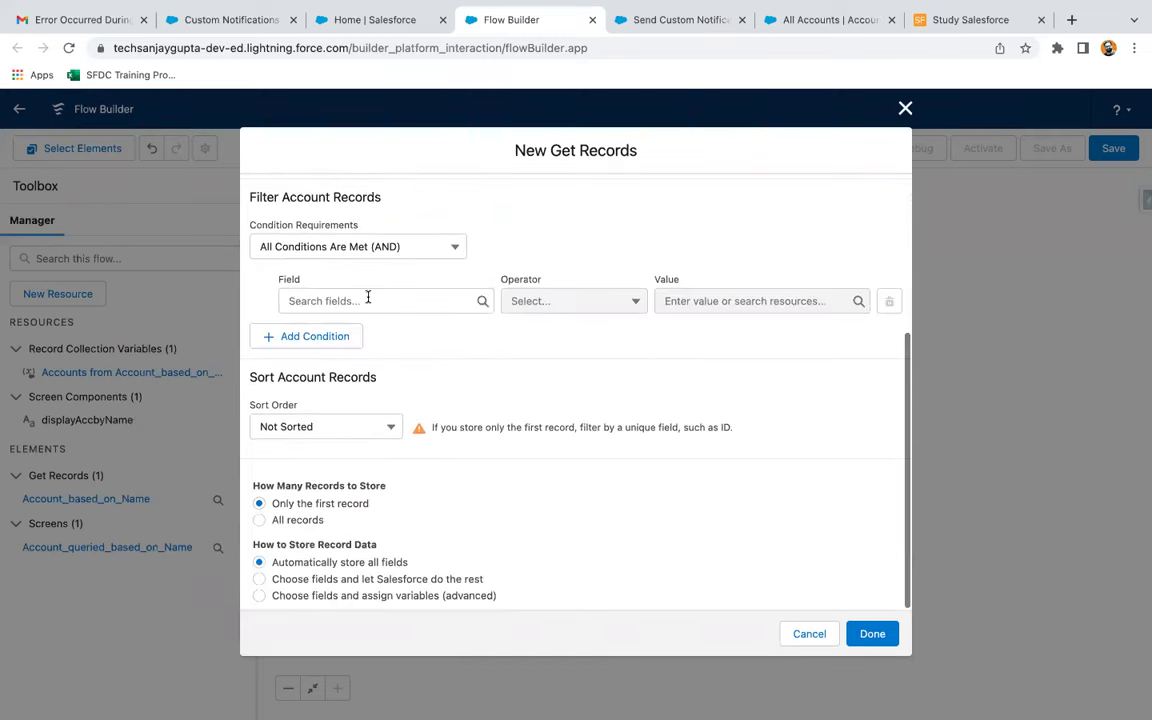
left_click(368, 300)
type("phone")
left_click(360, 336)
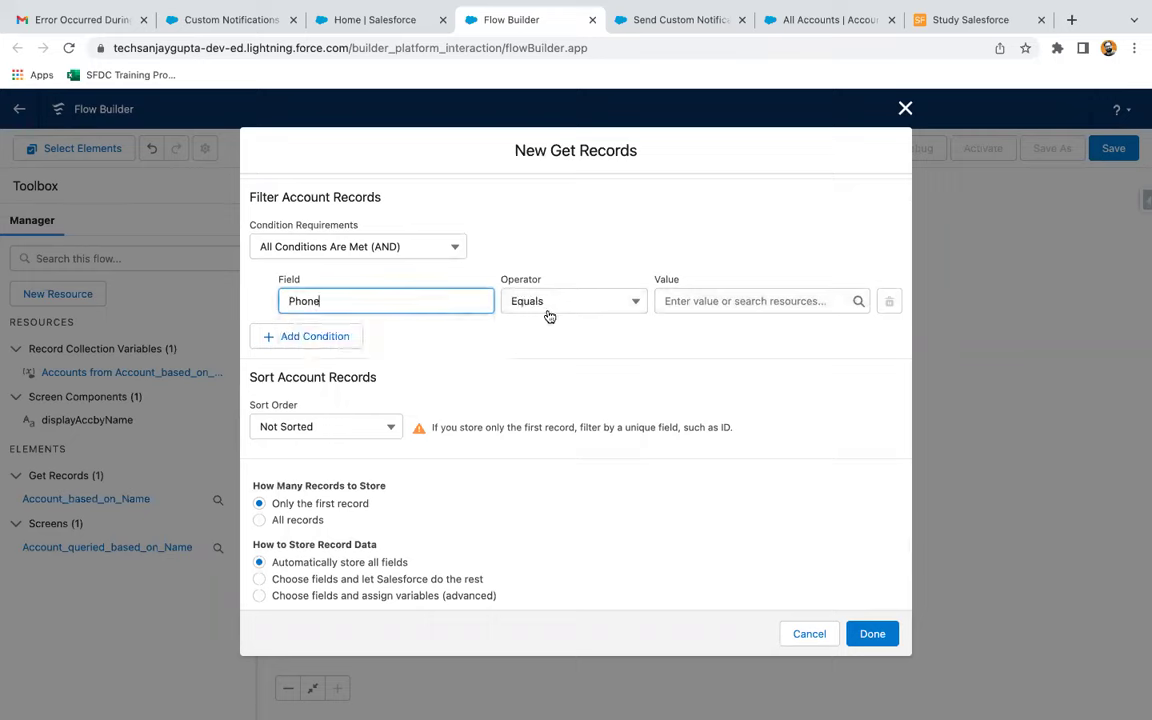
left_click(707, 295)
type("123456")
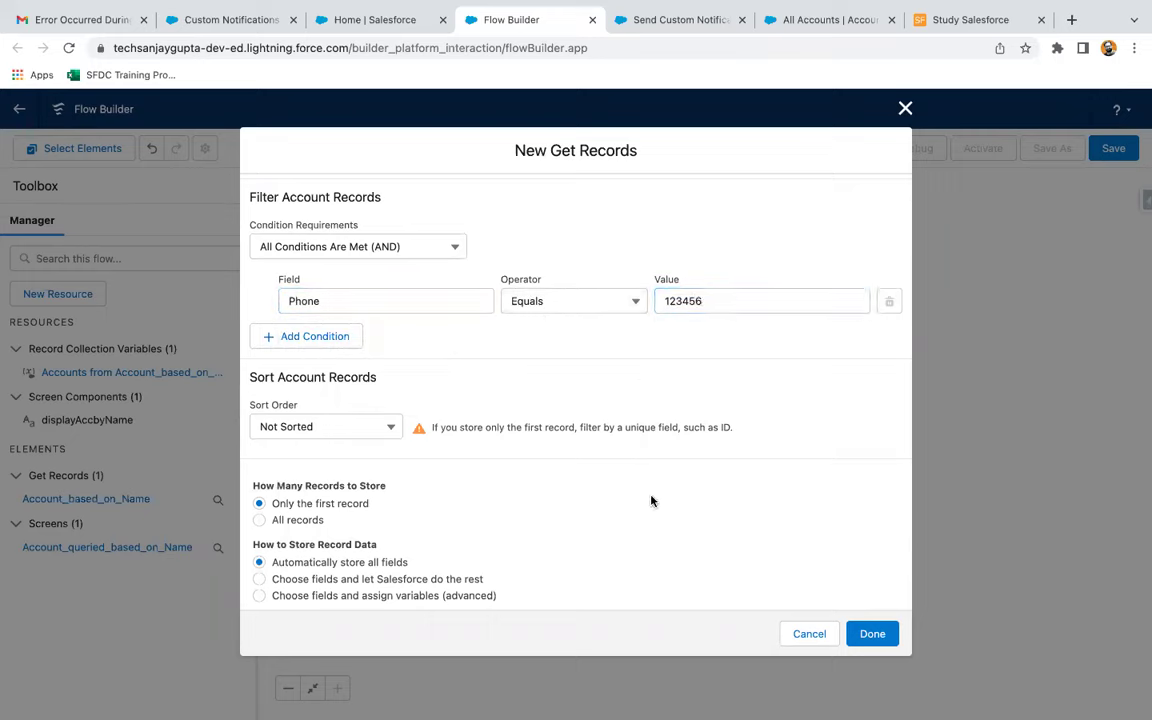
left_click(298, 520)
scroll(585, 490, "up", 5)
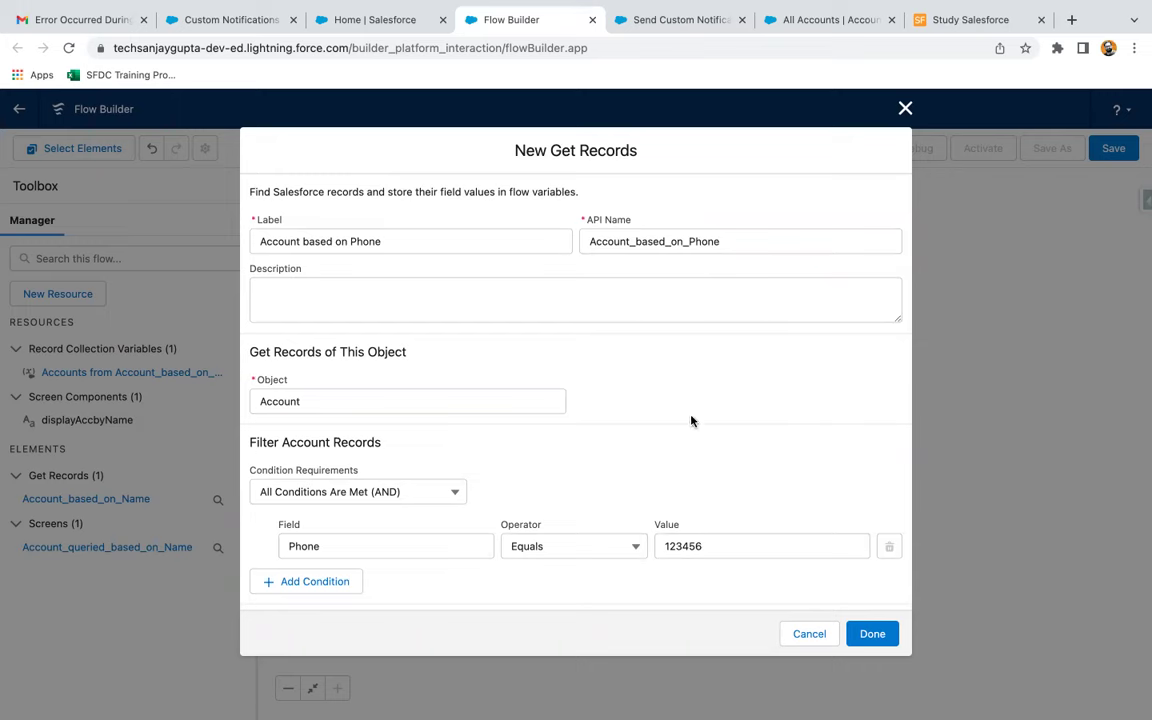
Finish the Account based on Phone element and add a Screen element after it, labelled AccByPhone
left_click(868, 633)
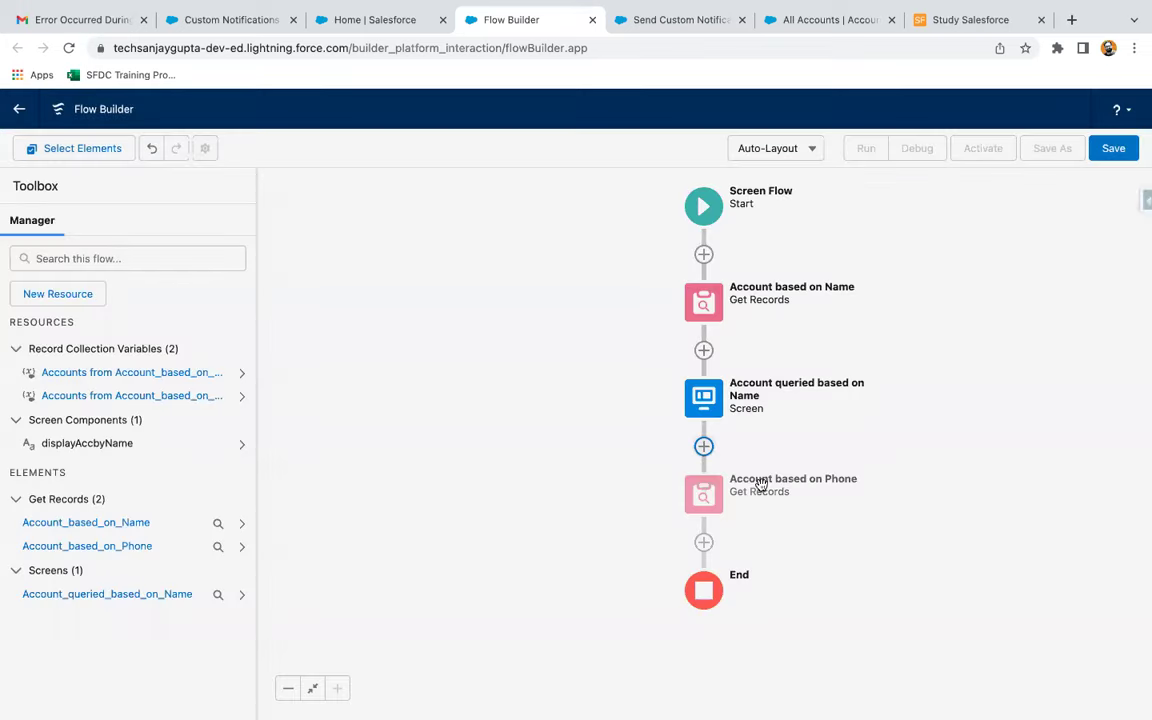
left_click(704, 542)
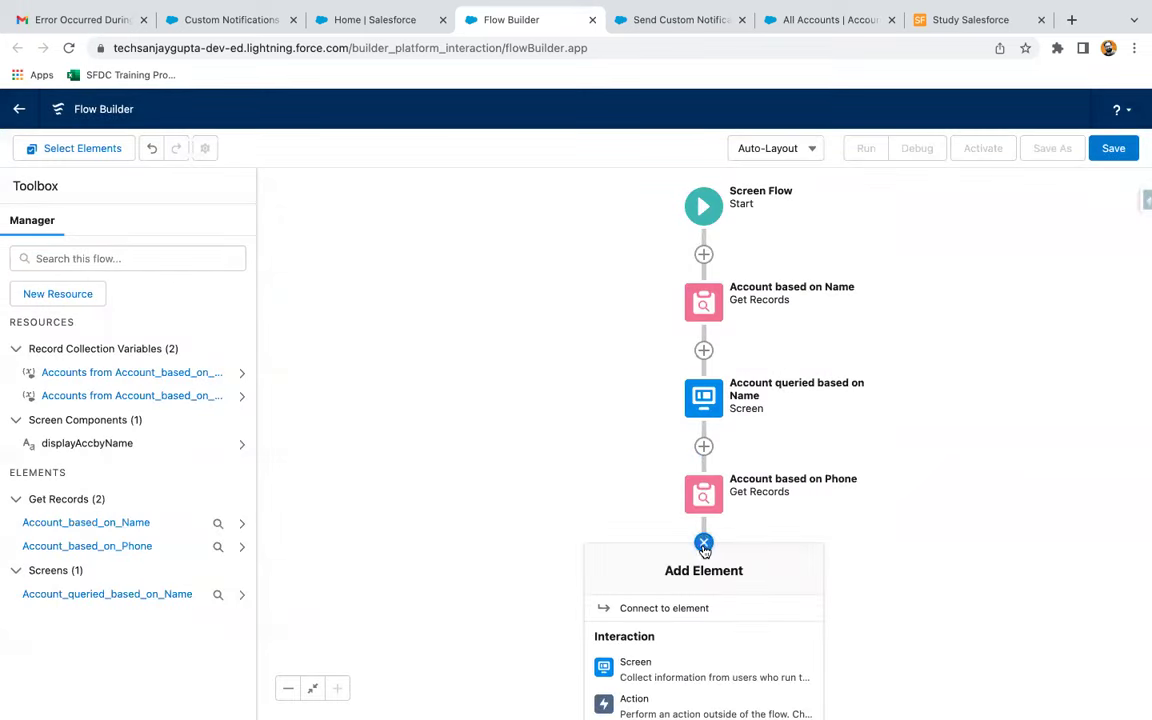
left_click(674, 670)
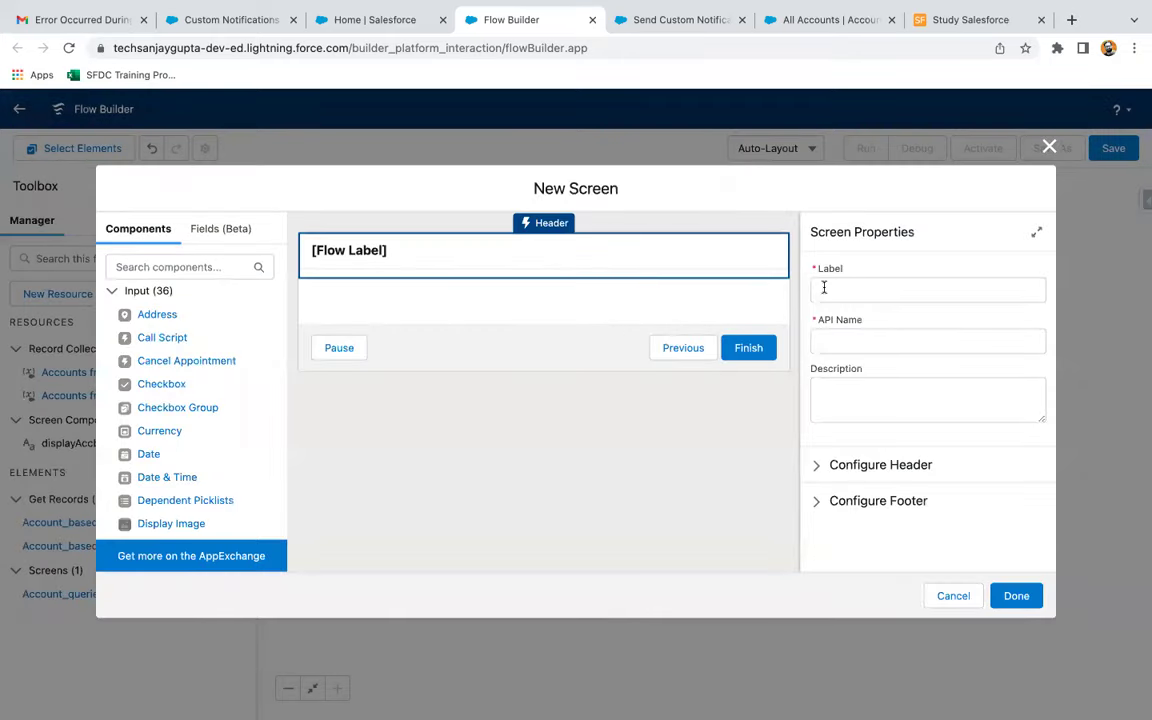
left_click(831, 289)
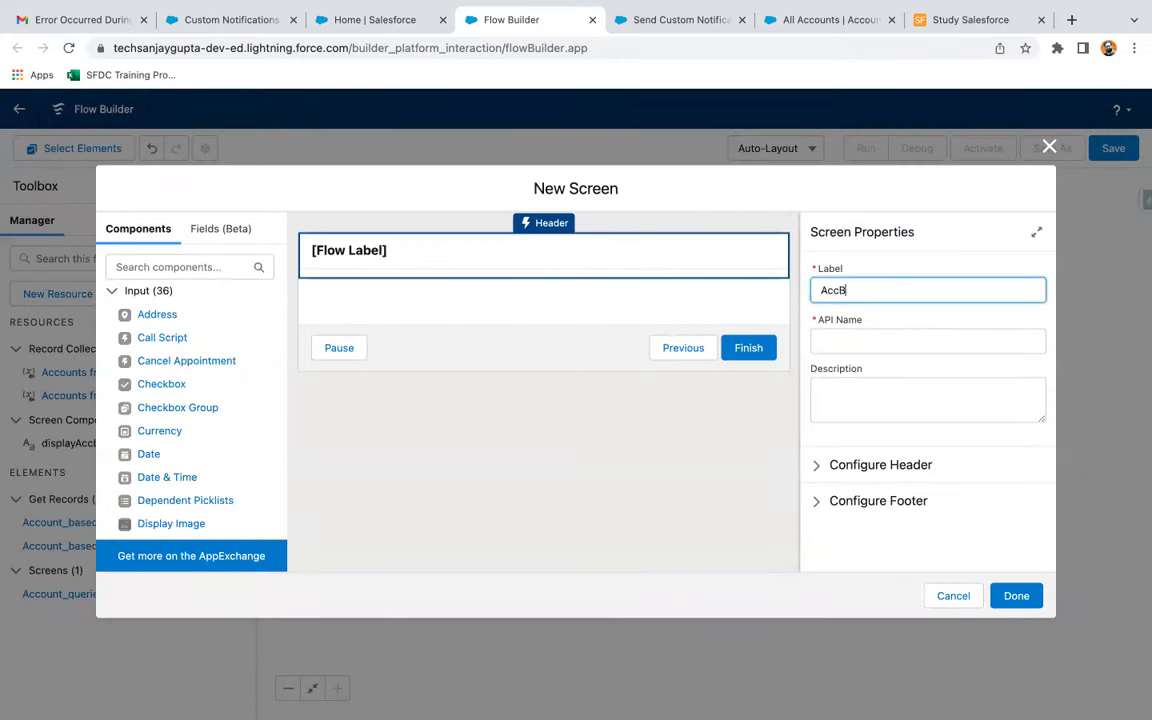
type("AccByPhone")
left_click(717, 308)
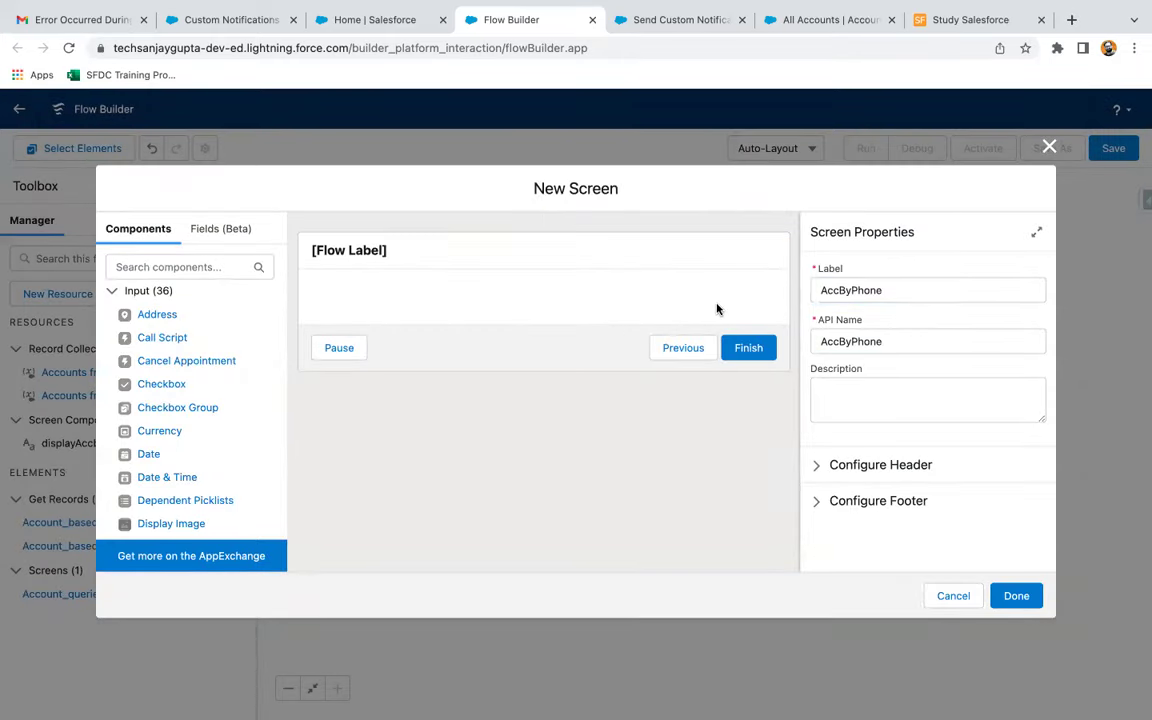
Place a Display Text component on the AccByPhone screen and give it the API name displayAccPhone
left_click(229, 266)
type("dis")
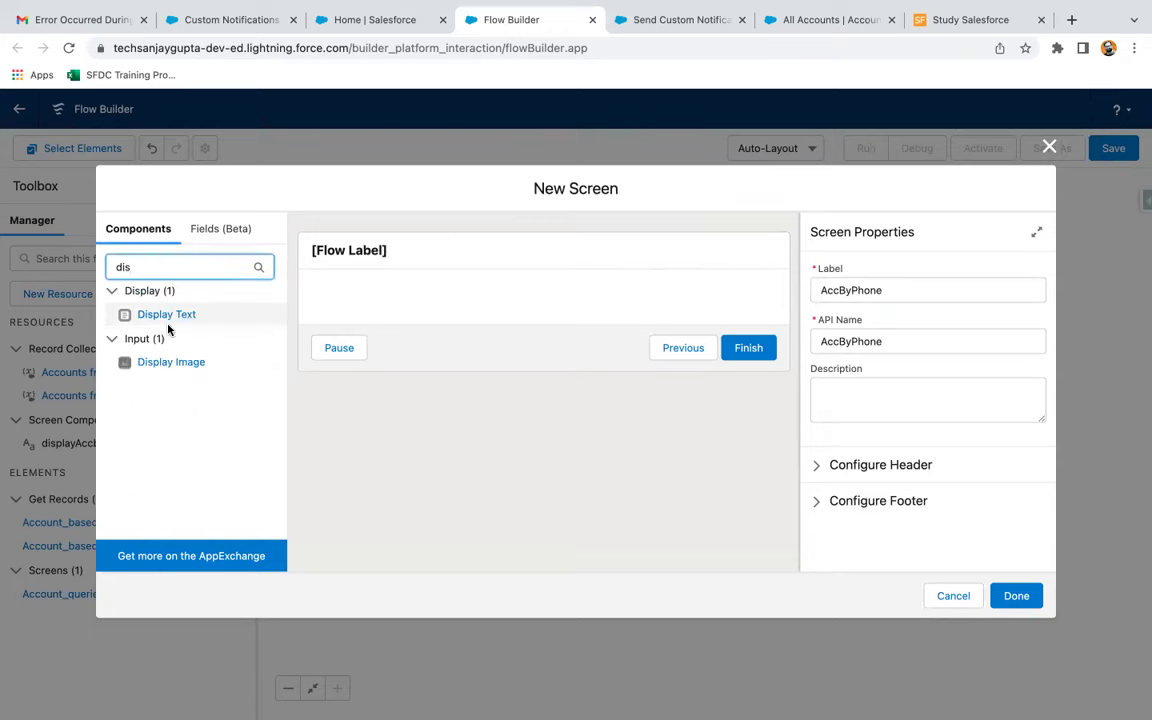
left_click_drag(168, 316, 393, 303)
left_click(849, 294)
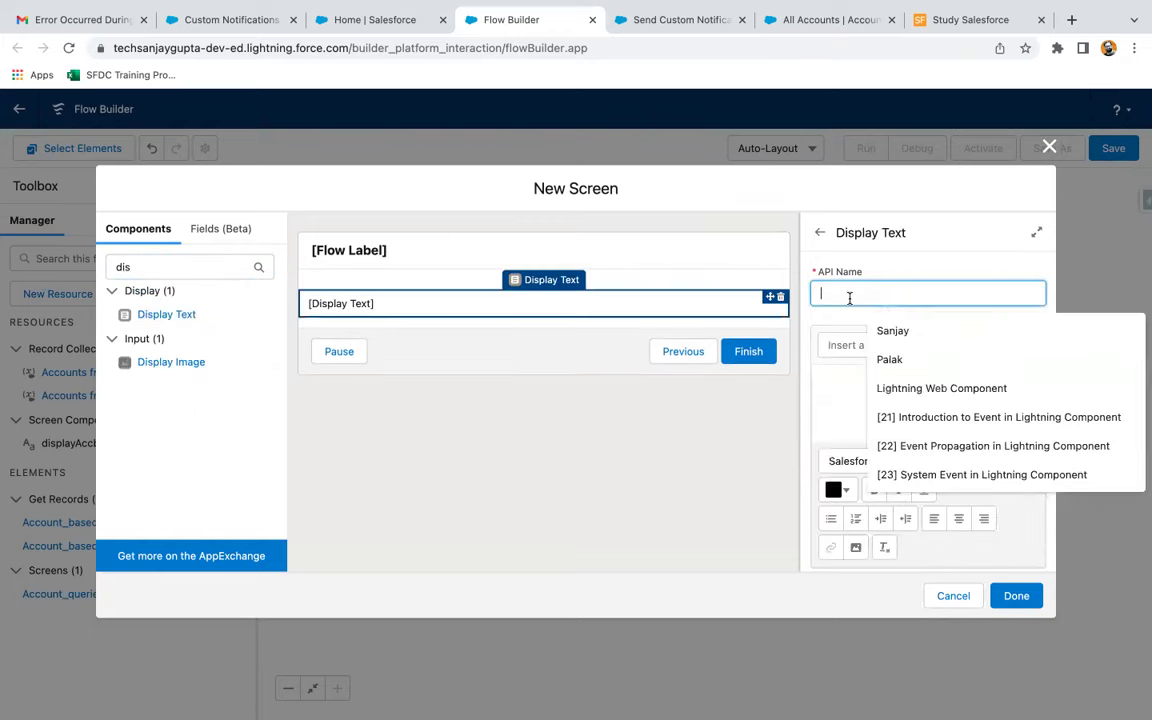
type("disp")
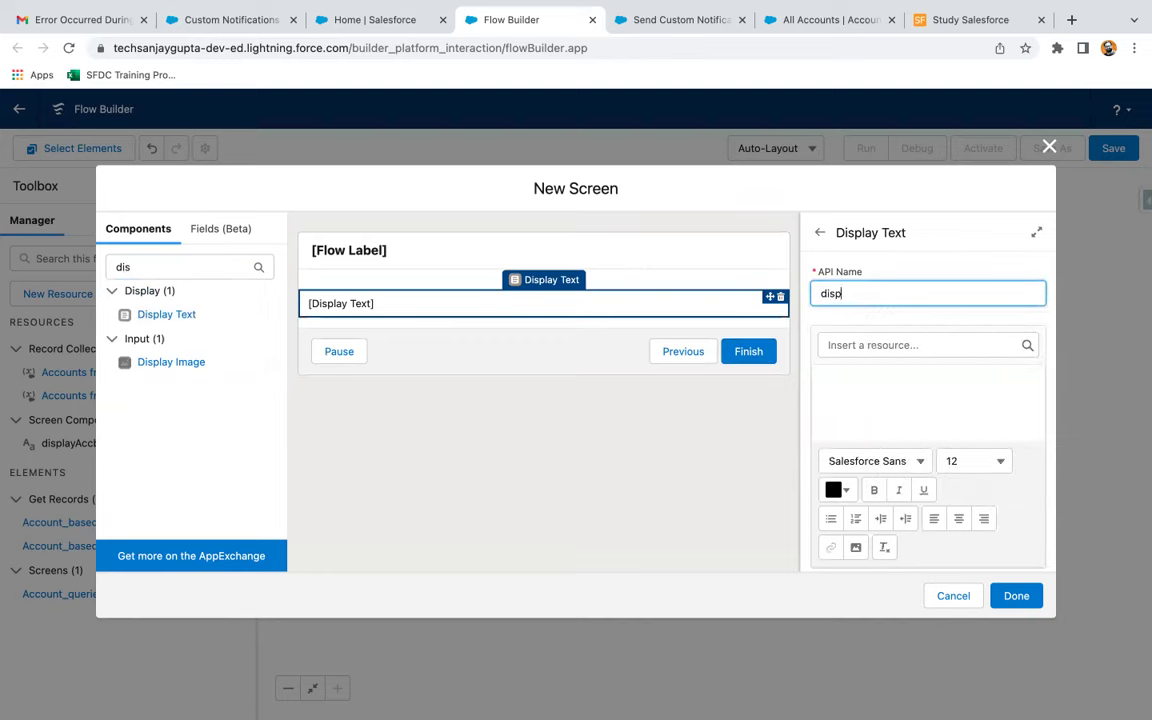
type("layAc")
Insert the record collection from Account_based_on_Phone into the display text and finish the screen
left_click(886, 344)
type("ph")
key("BackSpace")
key("BackSpace")
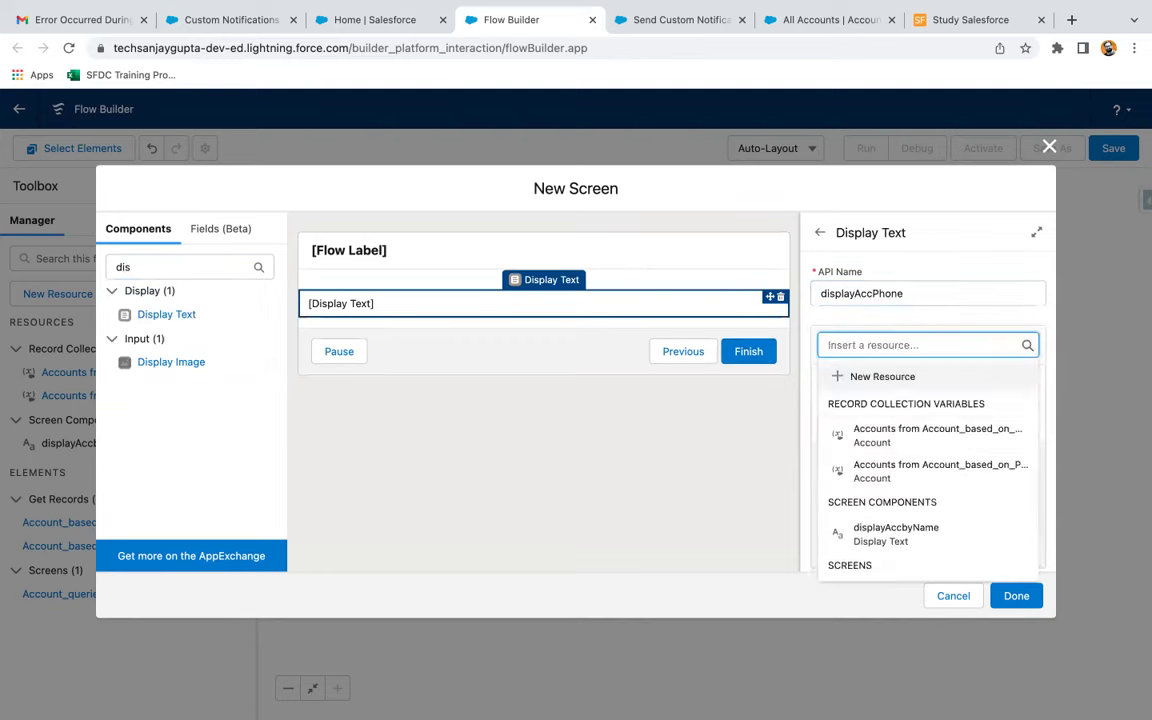
type("acc")
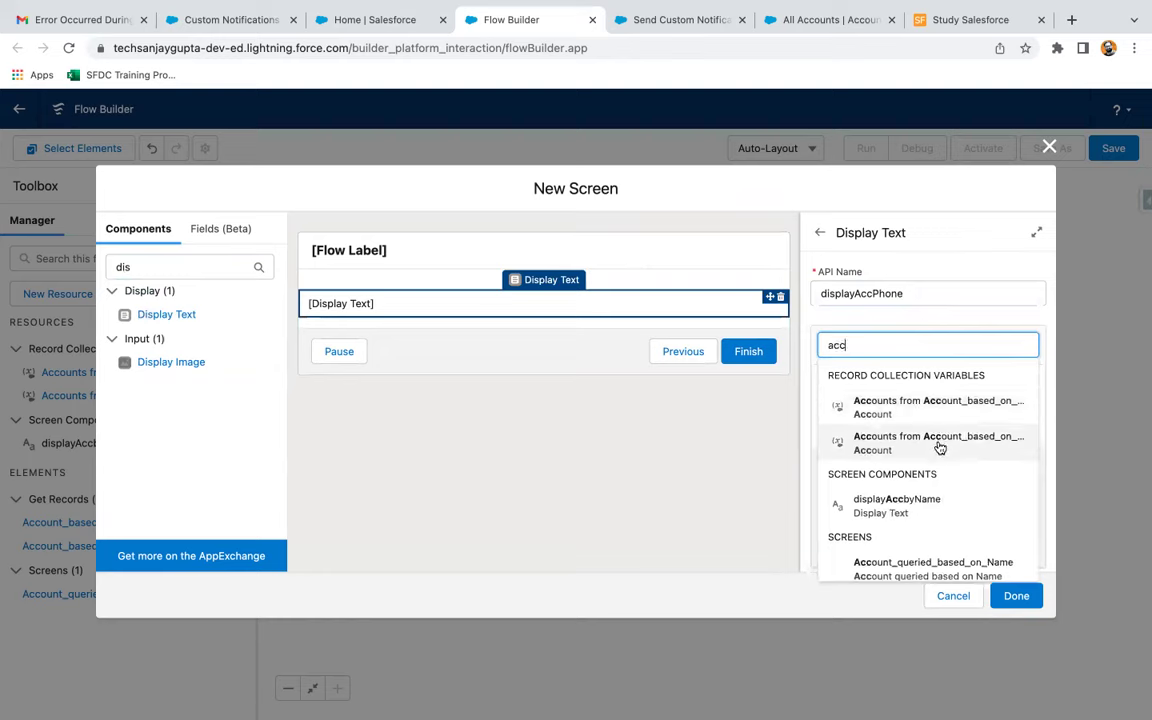
key("BackSpace")
key("BackSpace")
key("BackSpace")
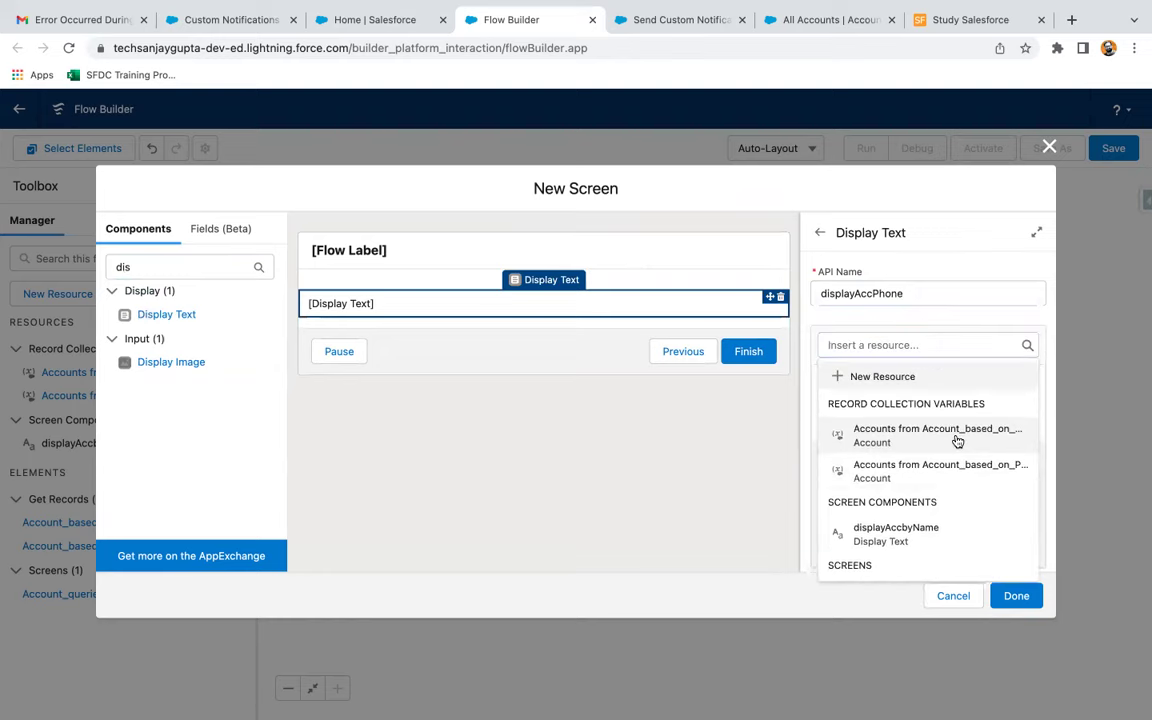
left_click(951, 466)
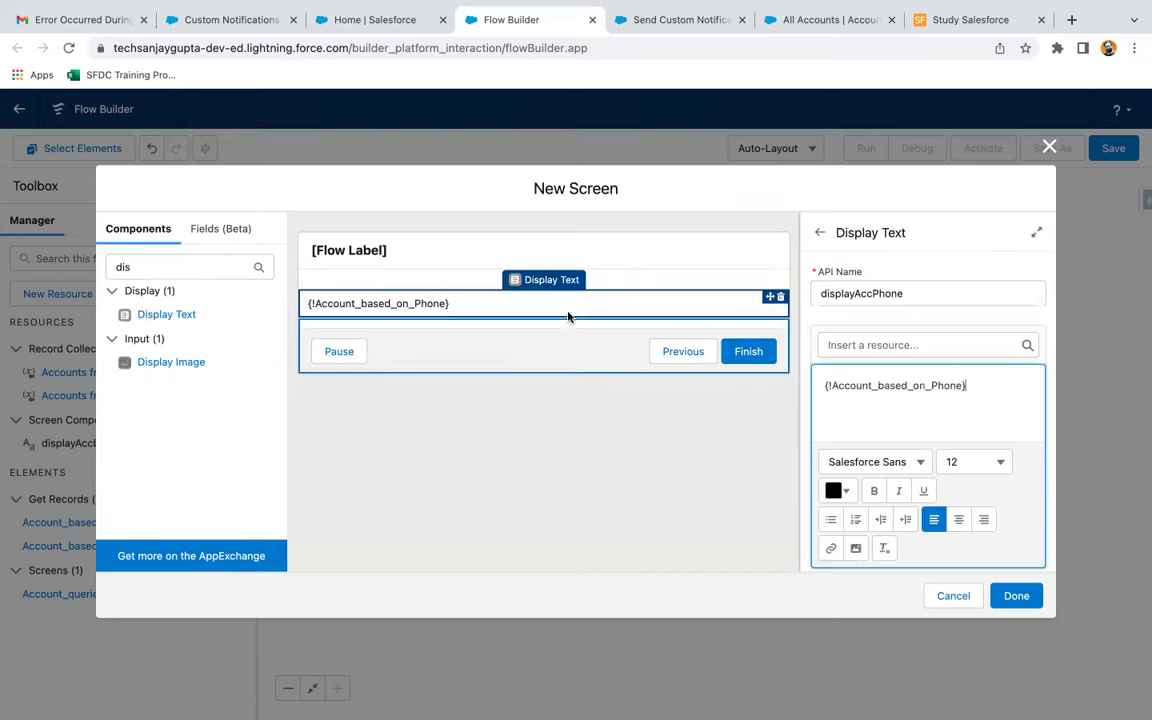
left_click(1016, 594)
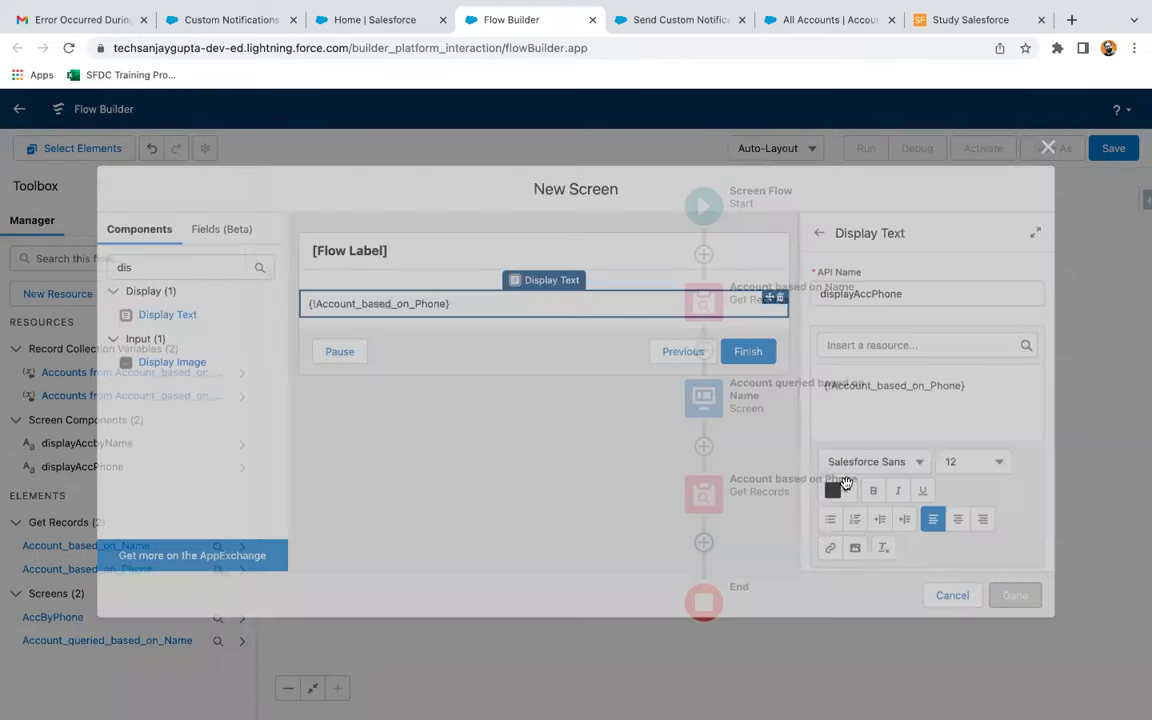
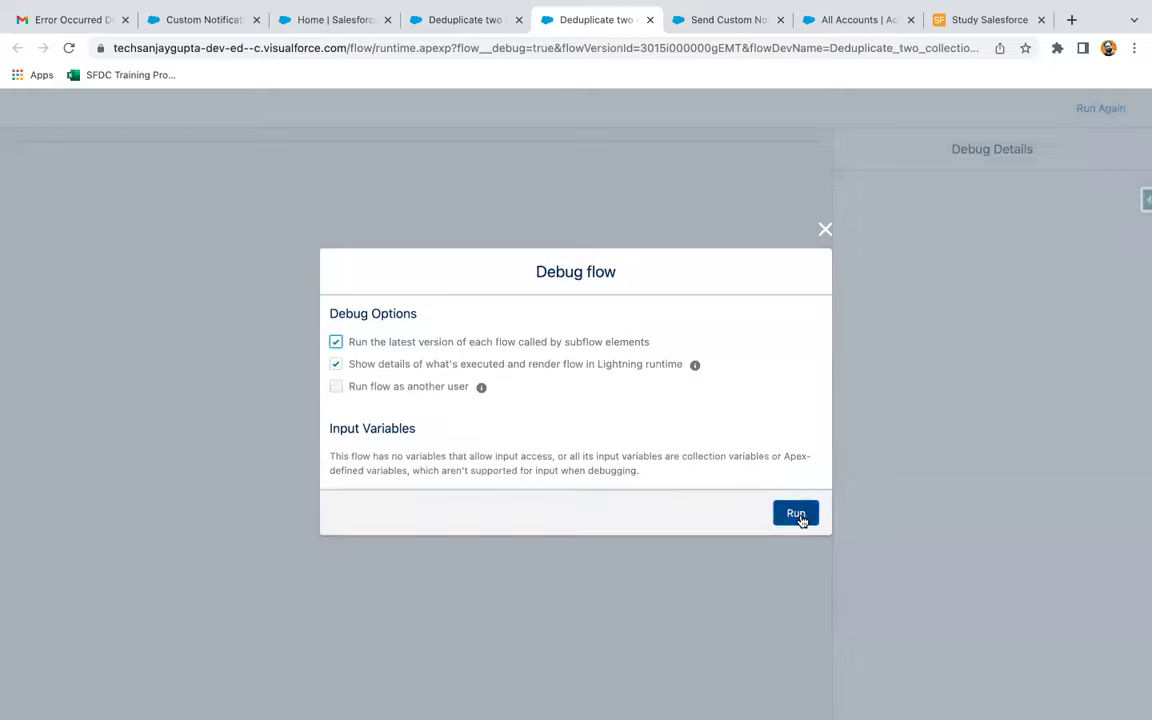
Run the Deduplicate two collections flow in debug mode and examine the account IDs on its first screen
left_click(803, 516)
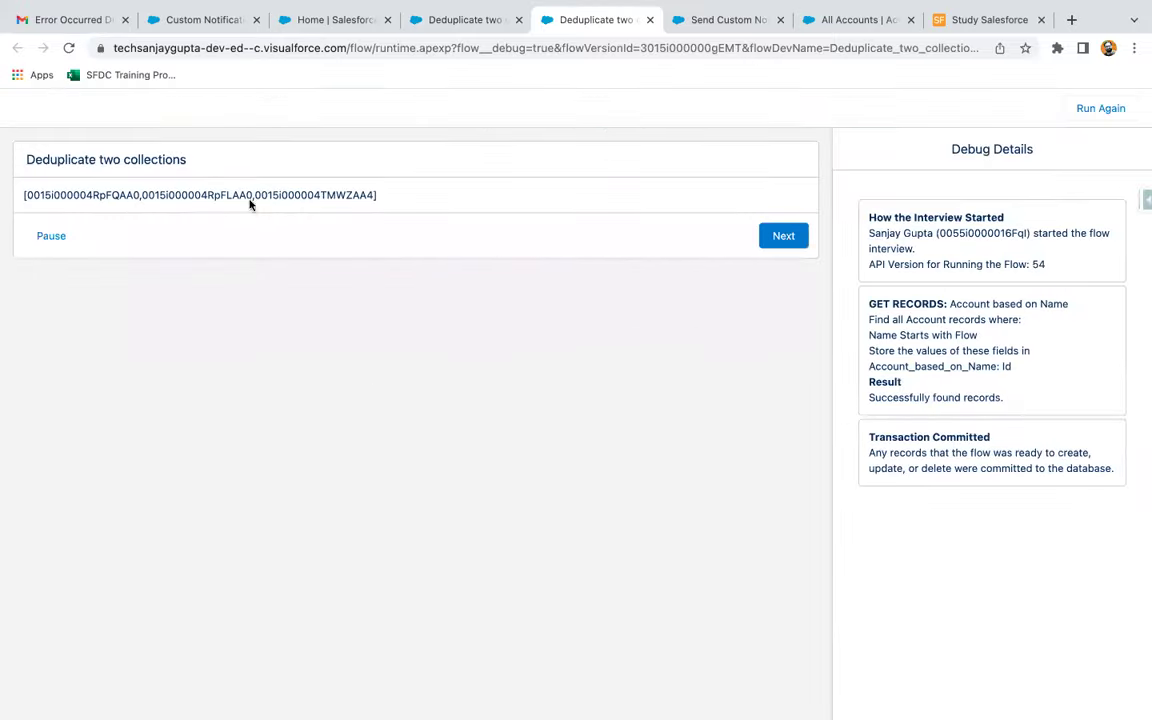
triple_click(116, 193)
left_click(168, 224)
Review the display text of the Account queried based on Name screen in the flow, close it unchanged and return to the debug run
left_click(468, 25)
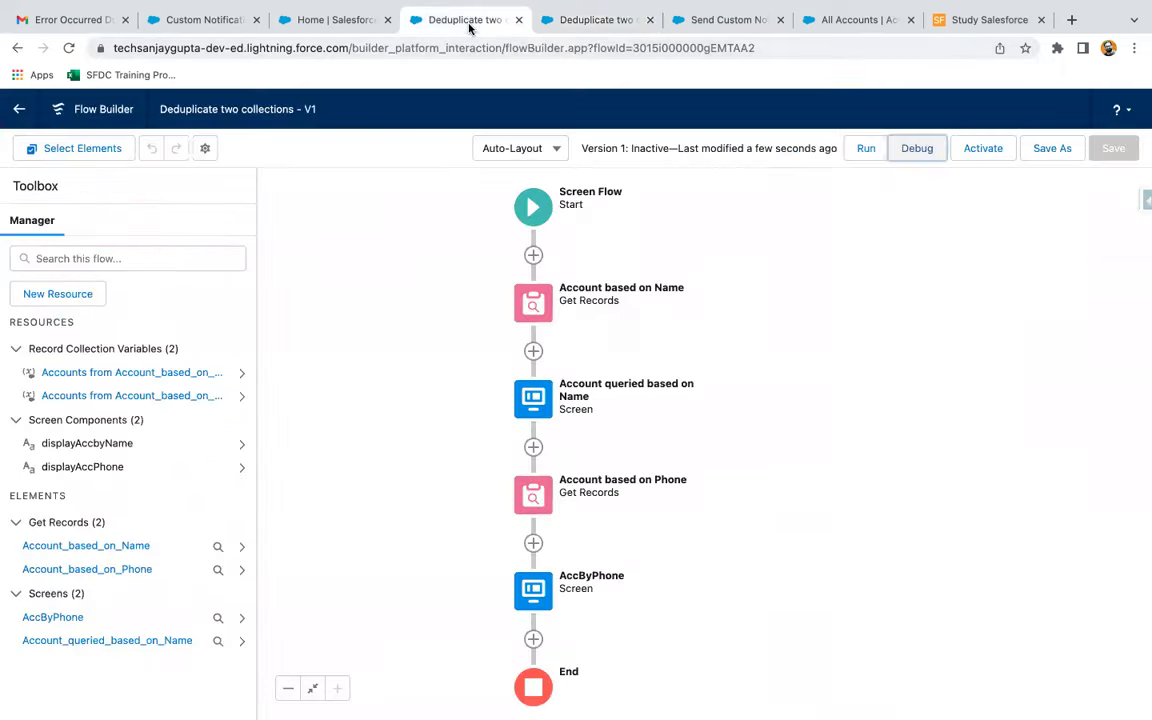
double_click(535, 396)
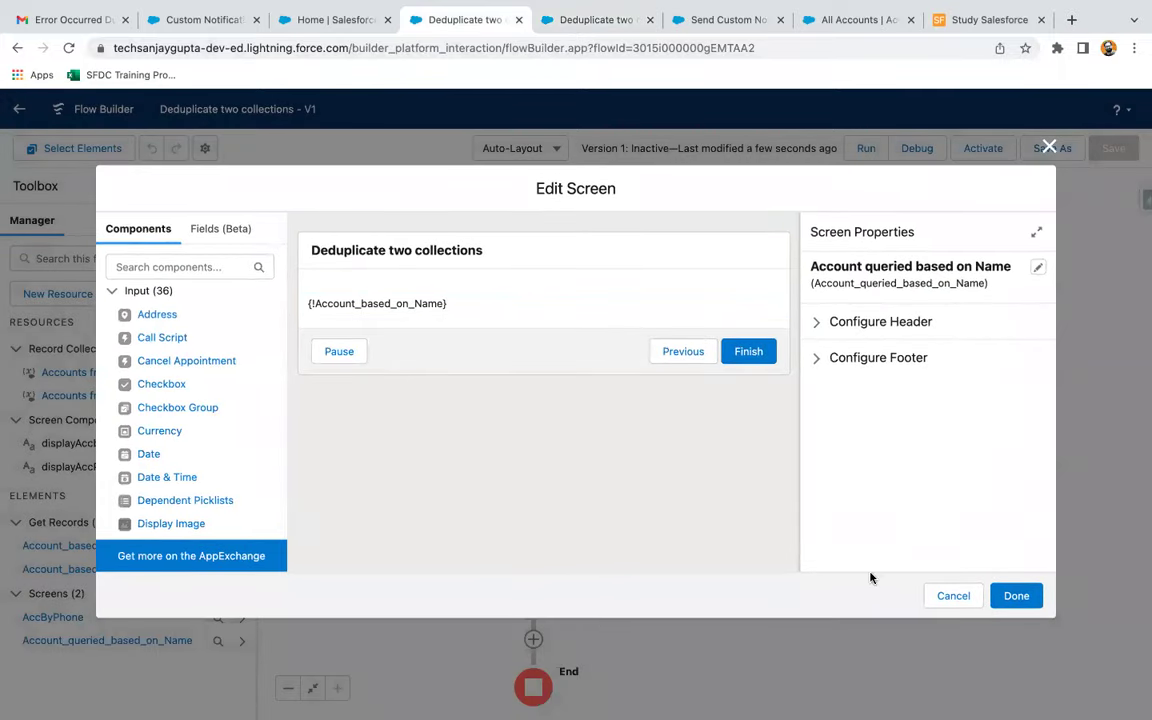
key("Escape")
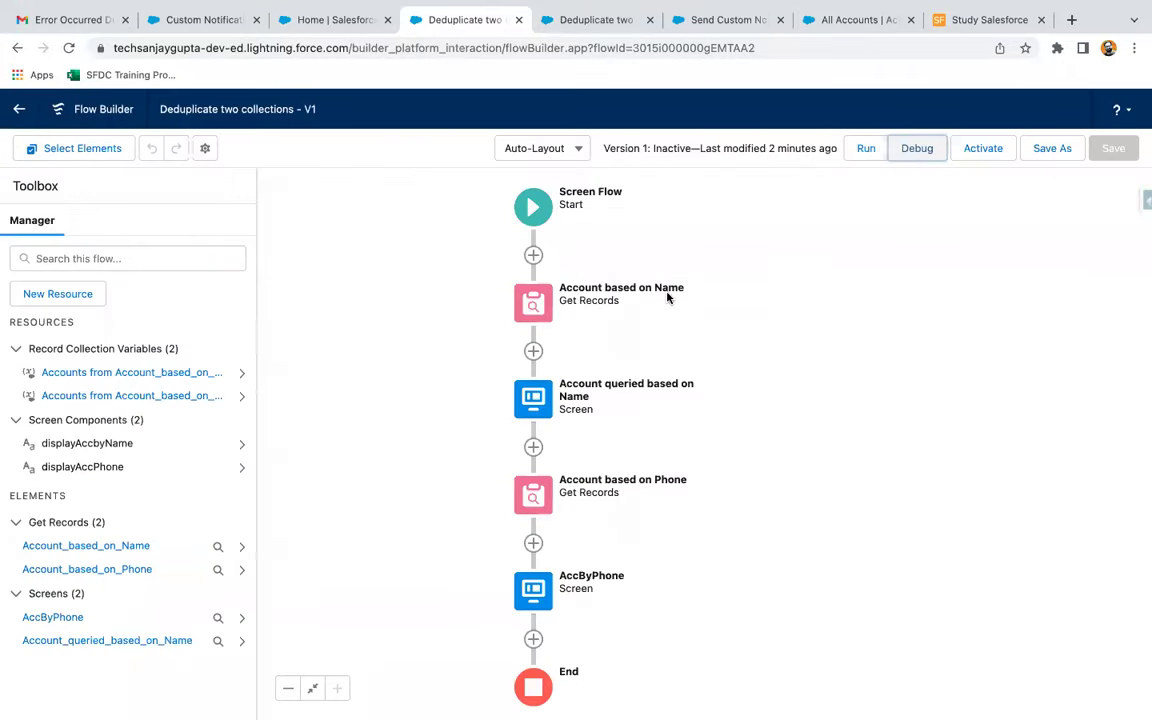
left_click(592, 20)
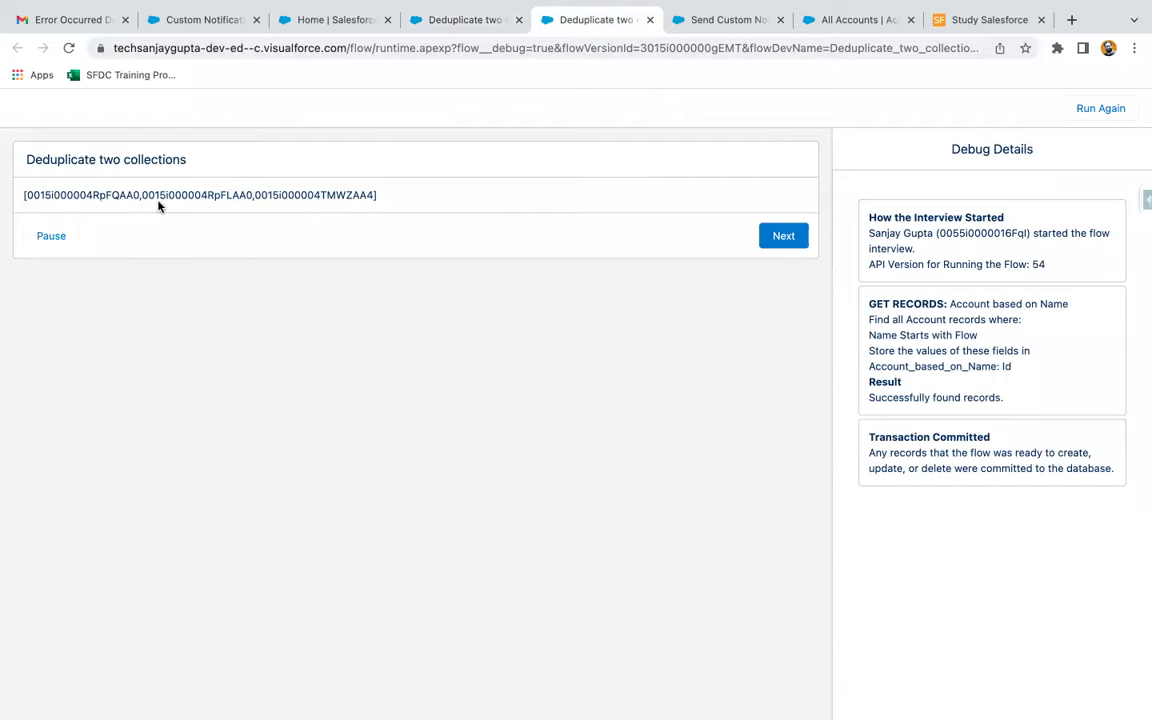
Advance the debug run to the phone-based screen and compare its account IDs with the displayAccbyName value in the debug details
left_click(779, 239)
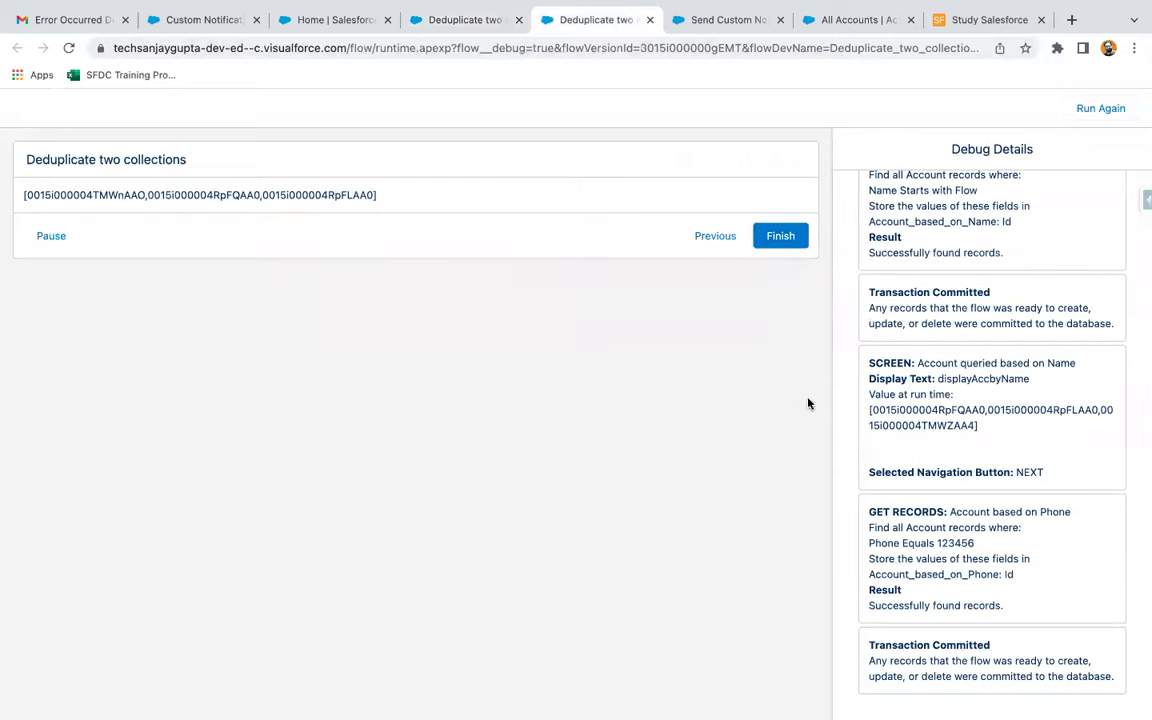
scroll(923, 401, "up", 1)
scroll(923, 401, "up", 2)
scroll(920, 398, "down", 3)
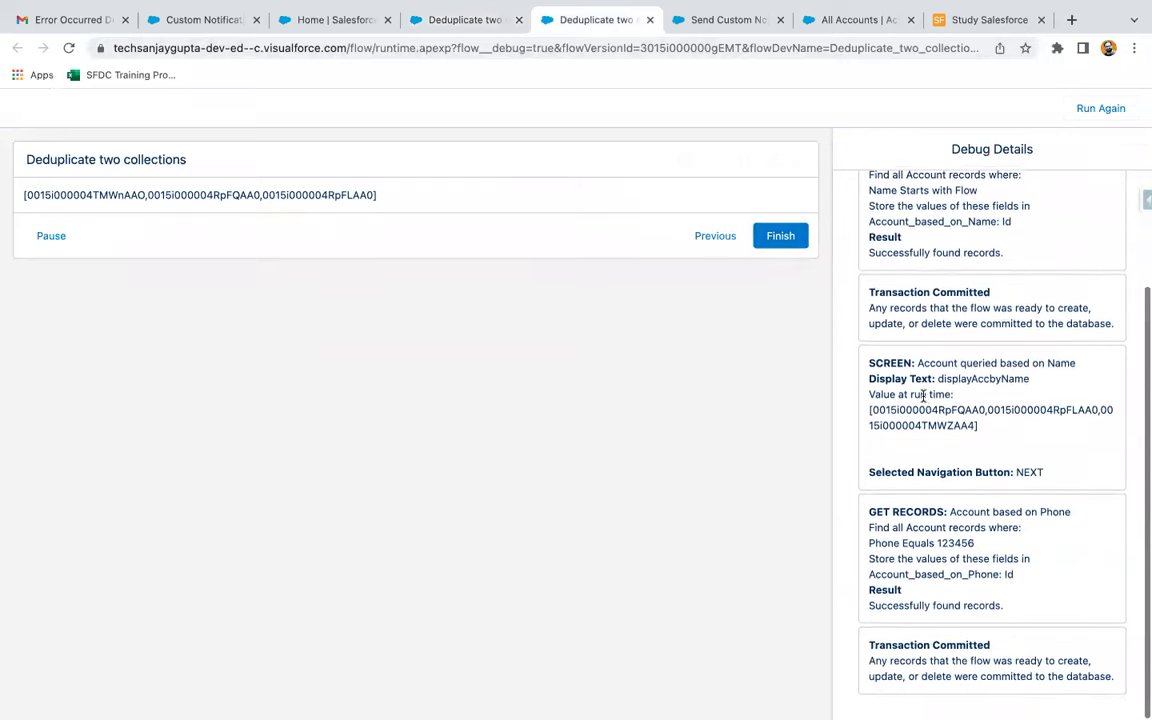
left_click_drag(870, 409, 980, 424)
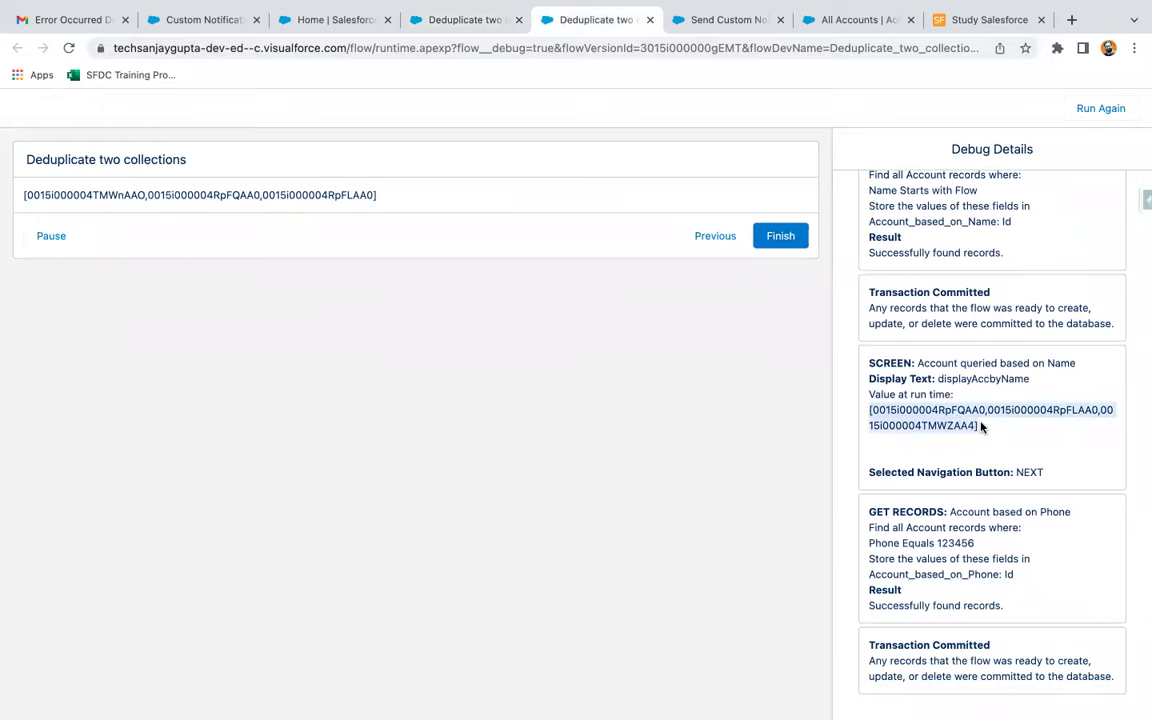
left_click_drag(72, 194, 395, 200)
left_click(395, 200)
Search the debug page for the first and second account IDs of the displayAccbyName value
left_click_drag(869, 409, 982, 410)
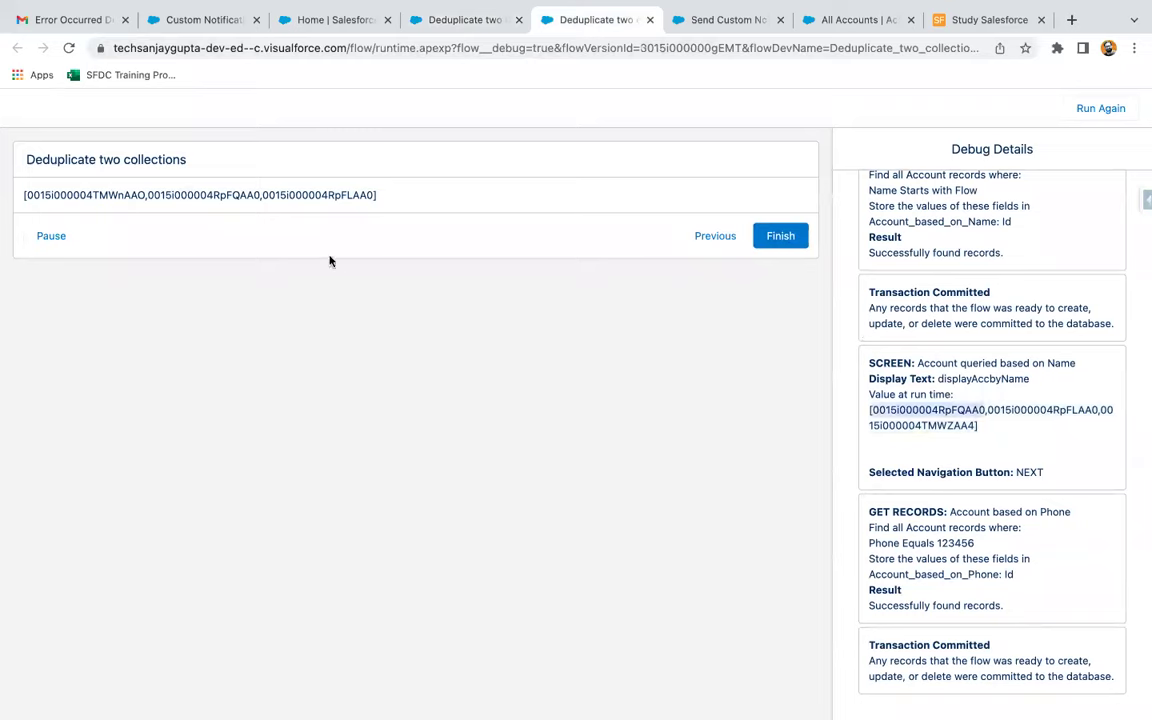
key("super+f")
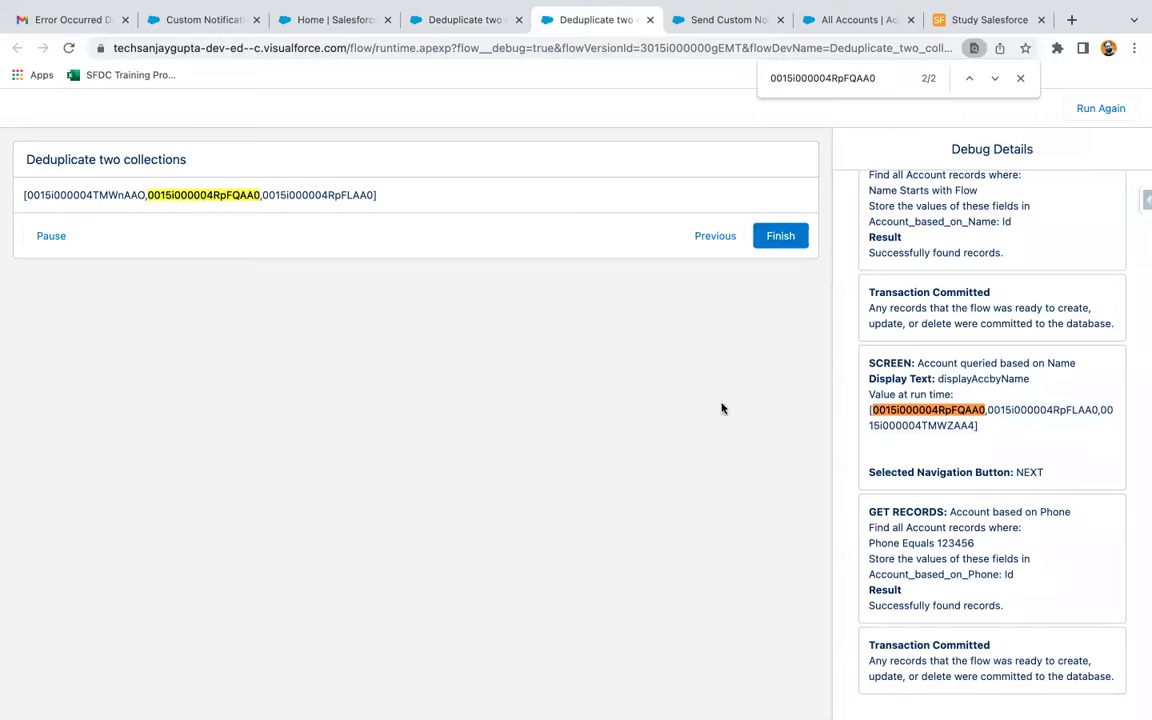
left_click_drag(988, 410, 1095, 419)
key("super+c")
key("super+f")
key("super+v")
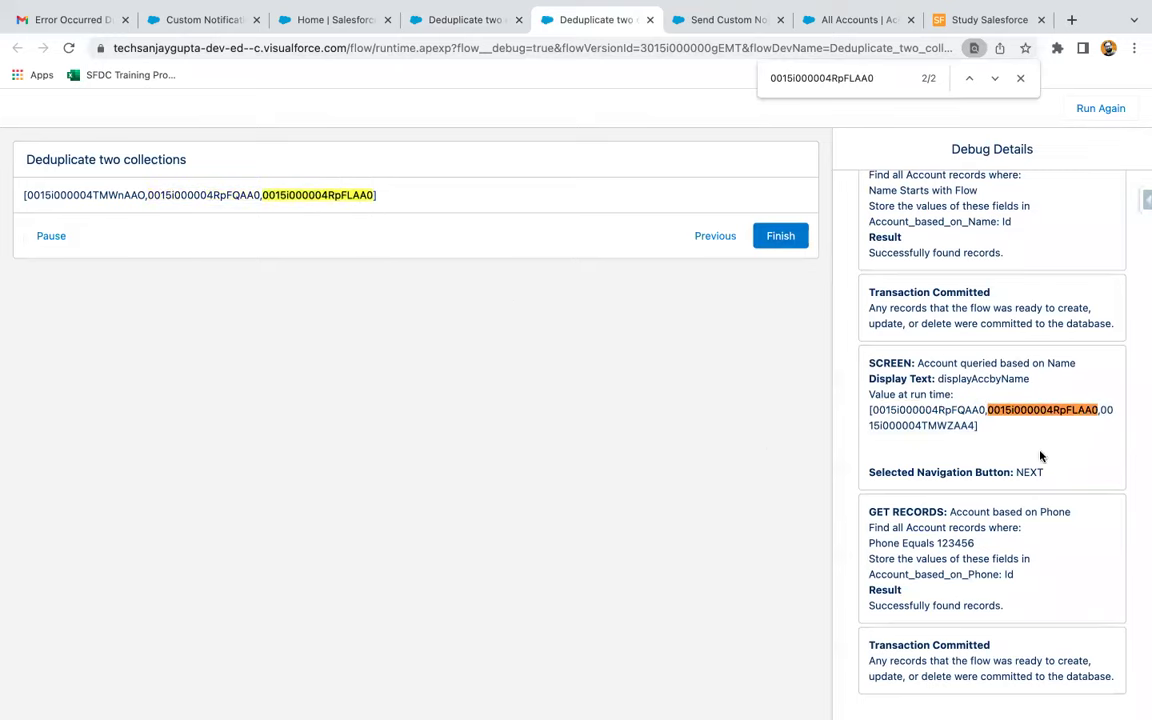
Search the debug page for the third account ID of the displayAccbyName value
left_click_drag(1097, 411, 973, 426)
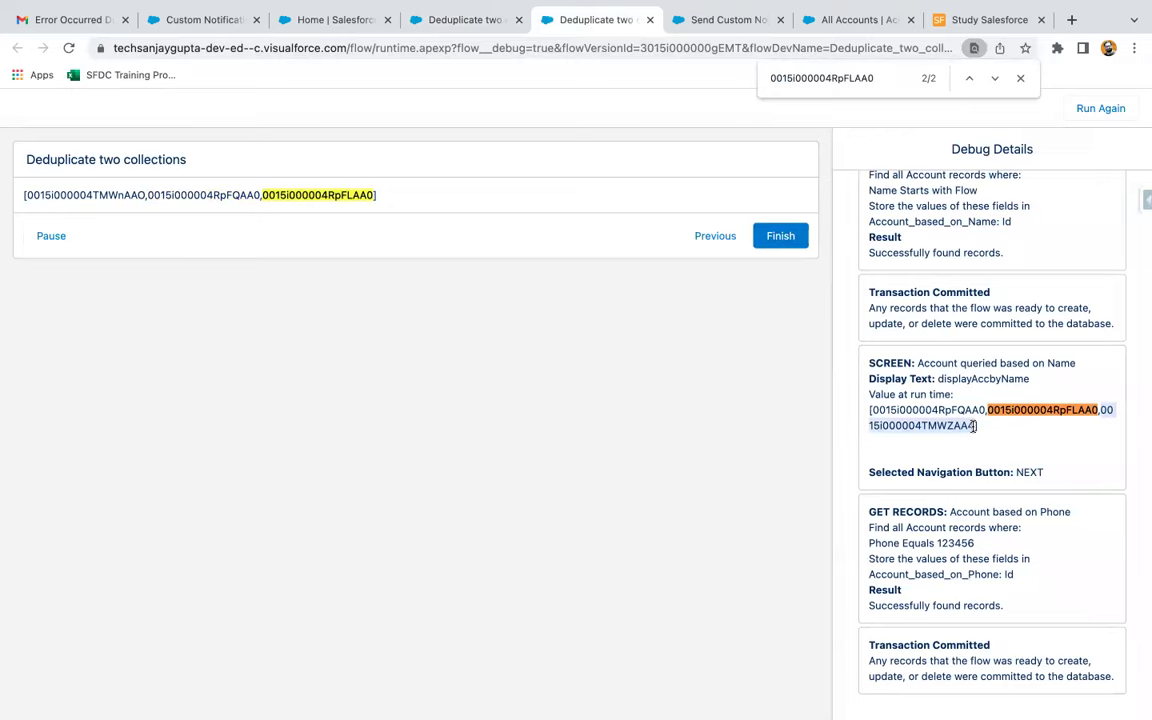
key("super+c")
key("super+f")
key("super+v")
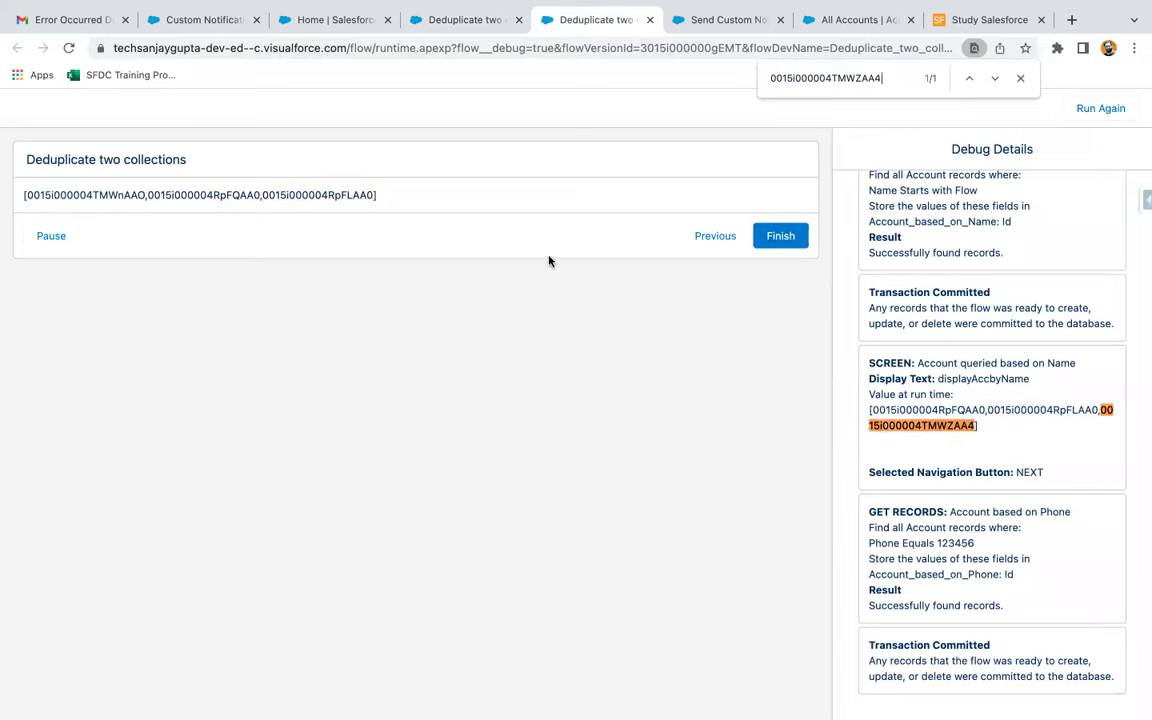
Compare the account IDs of the name-based and phone-based collections, close the page search and return to the flow canvas
left_click_drag(26, 195, 145, 195)
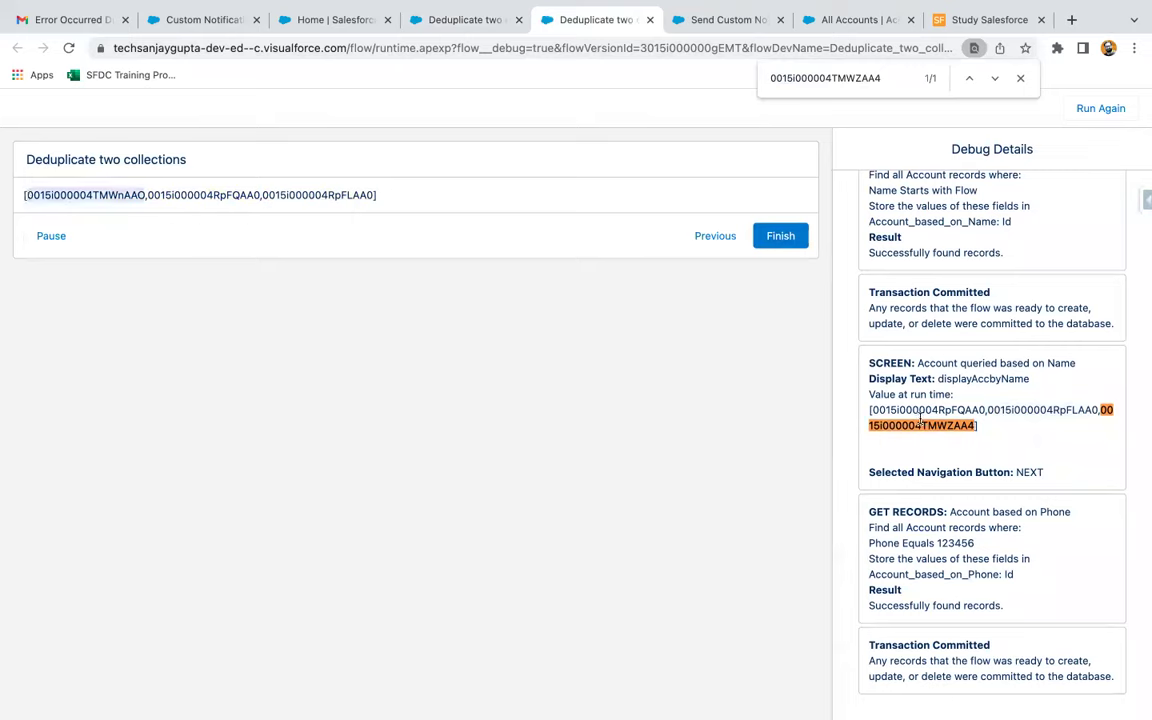
left_click(825, 378)
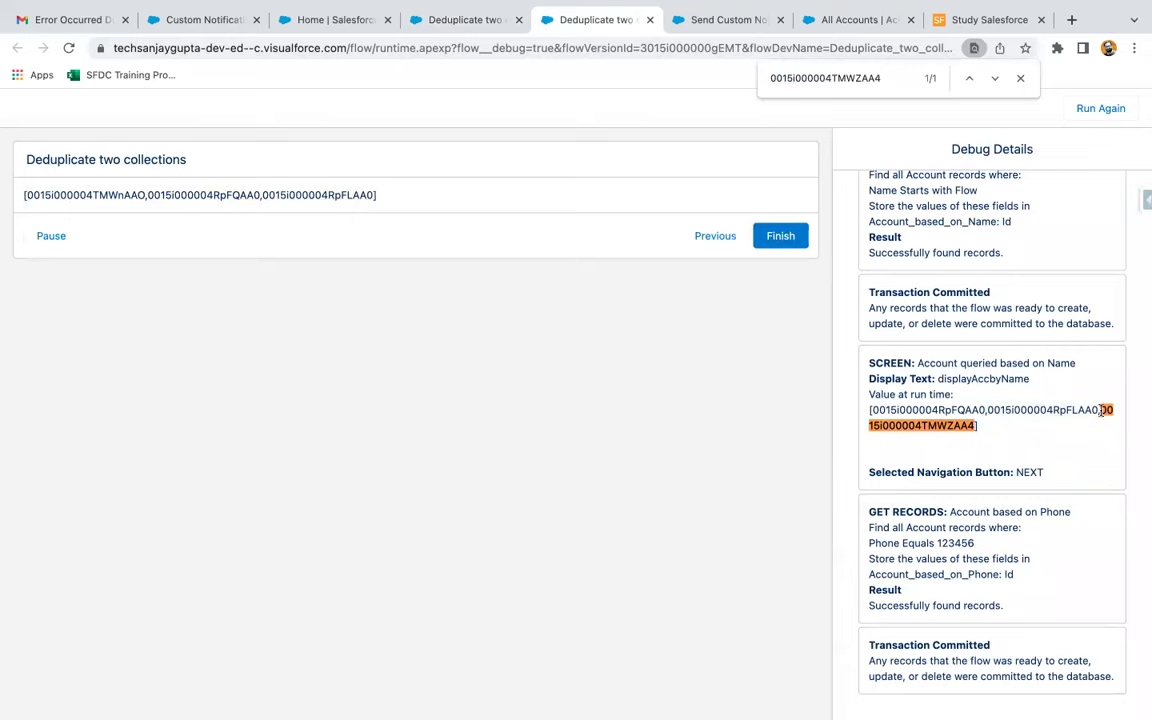
left_click_drag(1101, 410, 965, 443)
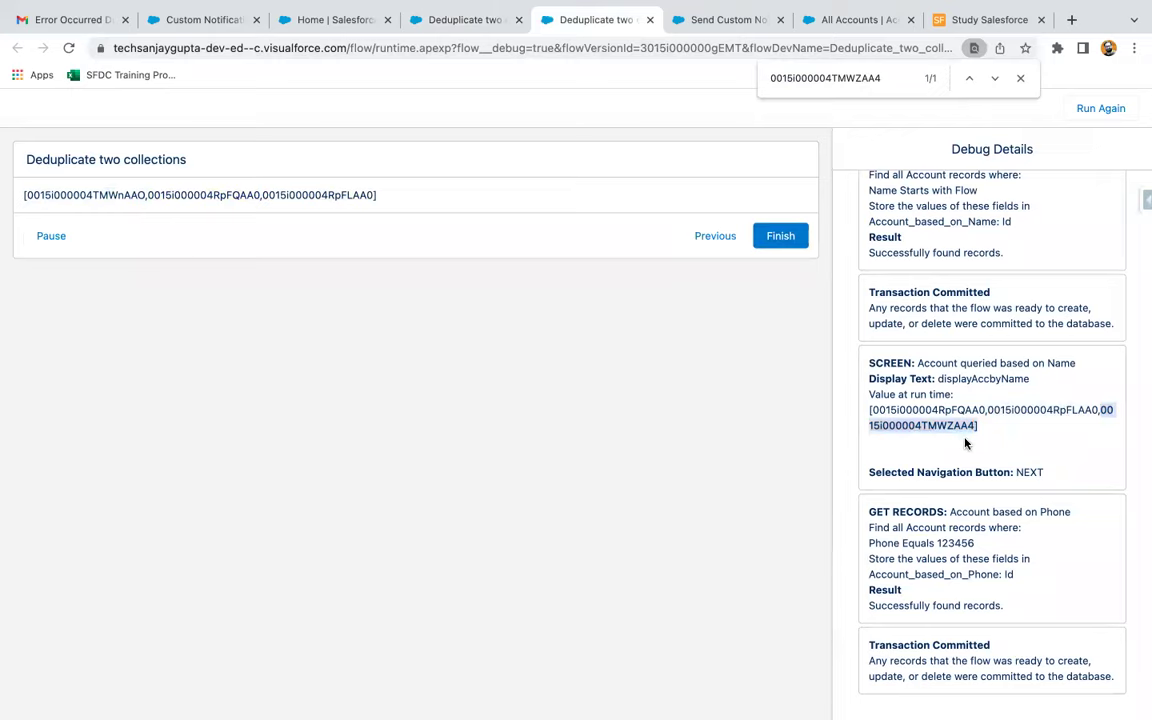
left_click_drag(869, 410, 1095, 410)
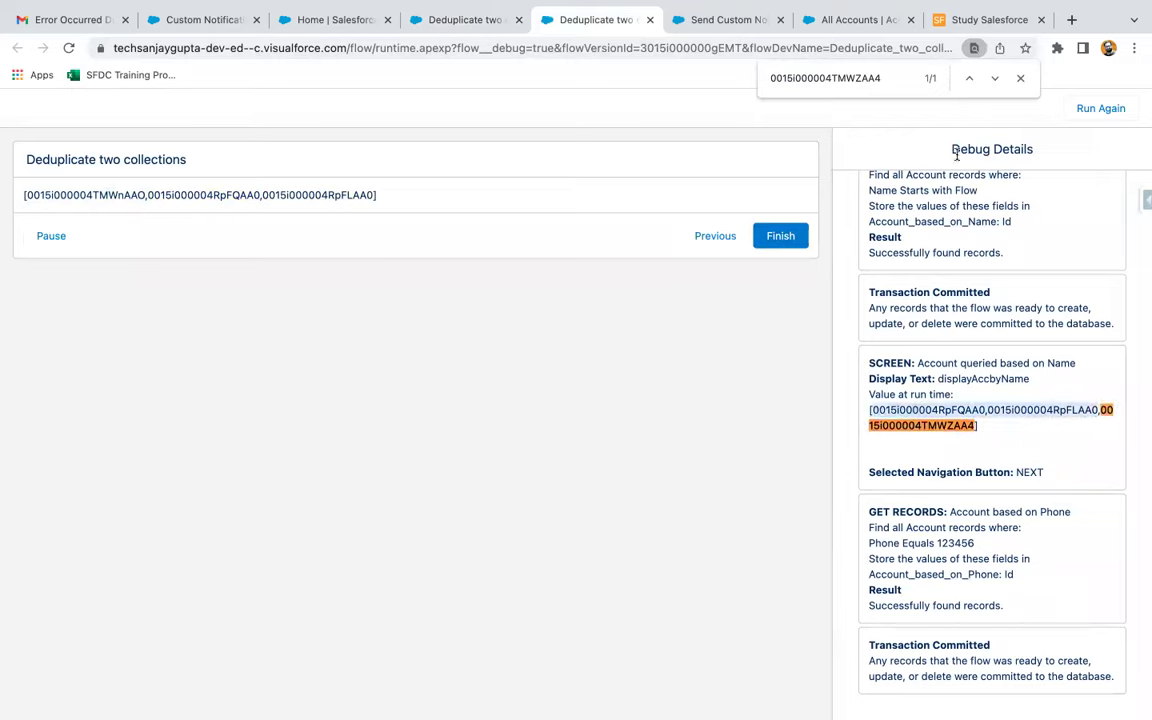
left_click(1020, 78)
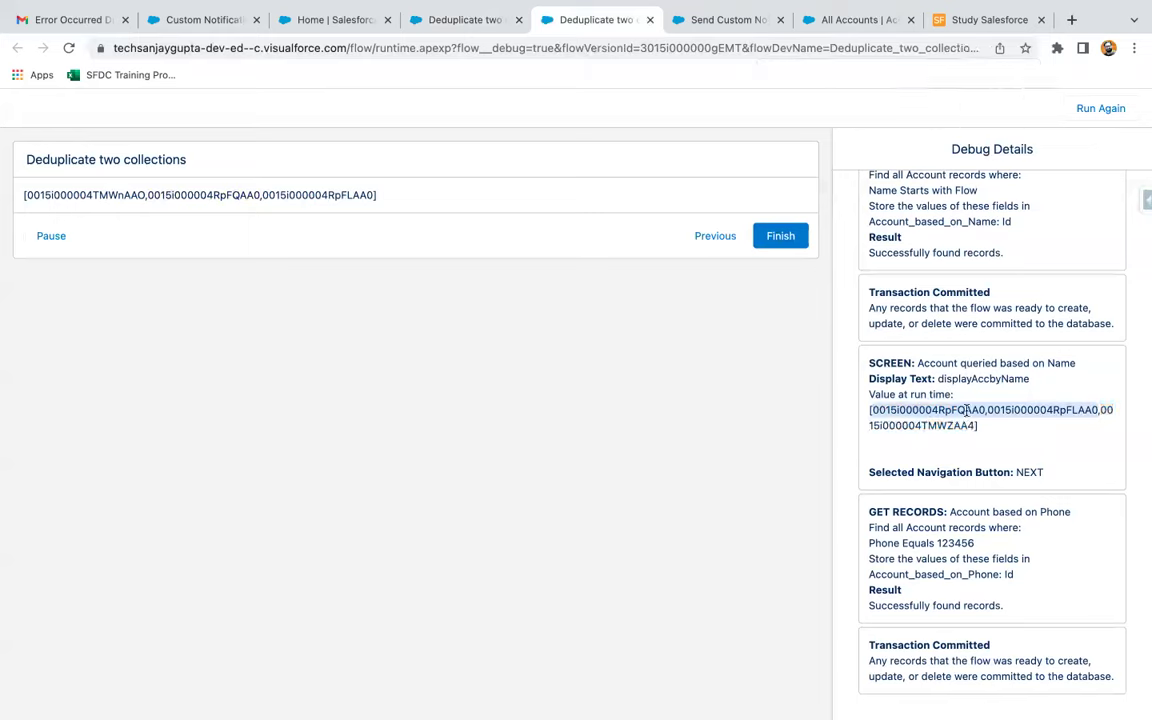
double_click(145, 195)
left_click(393, 201, "shift")
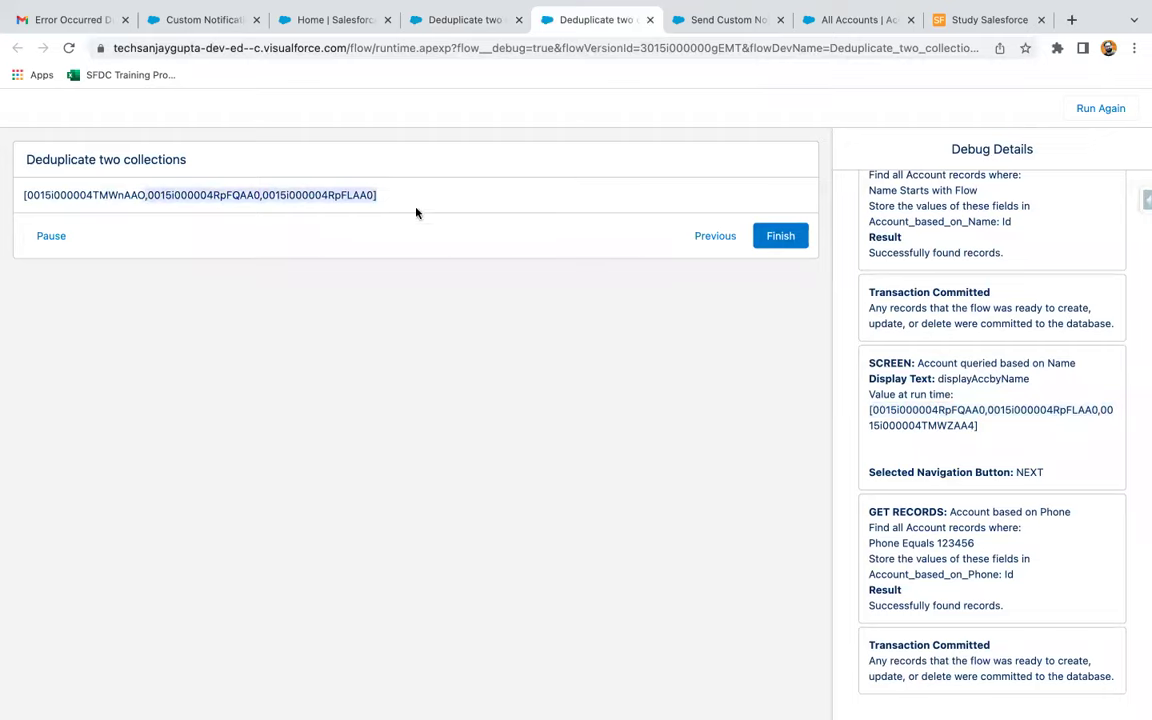
left_click(443, 240)
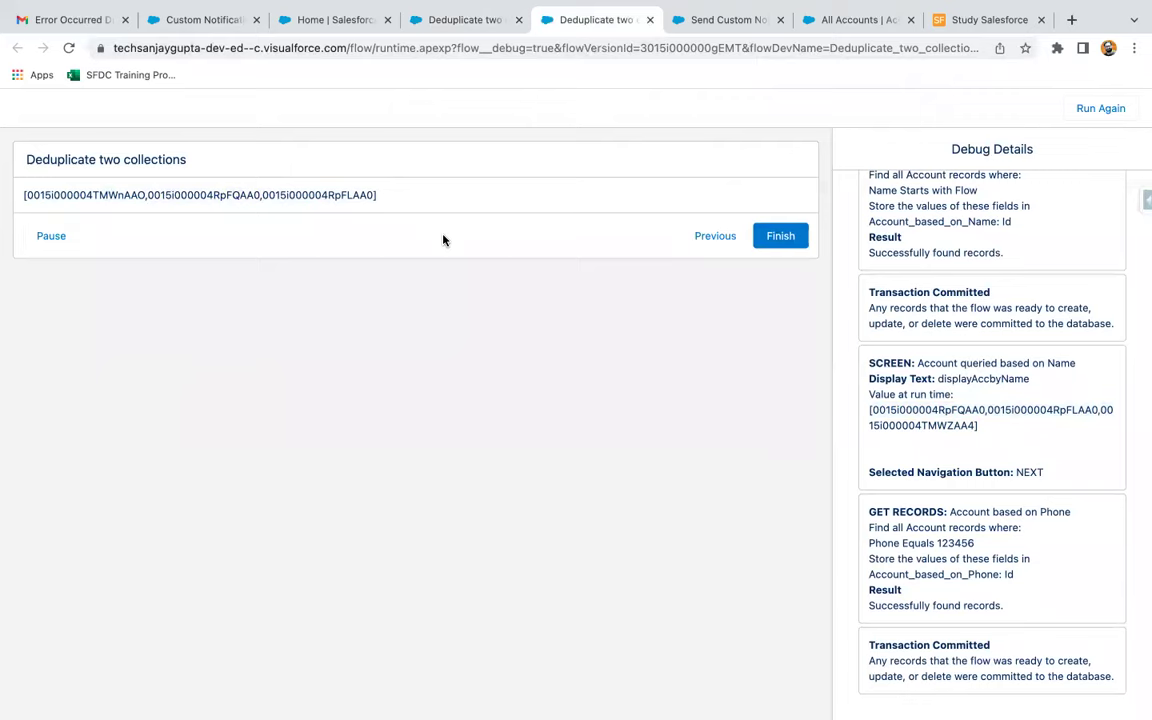
left_click(463, 26)
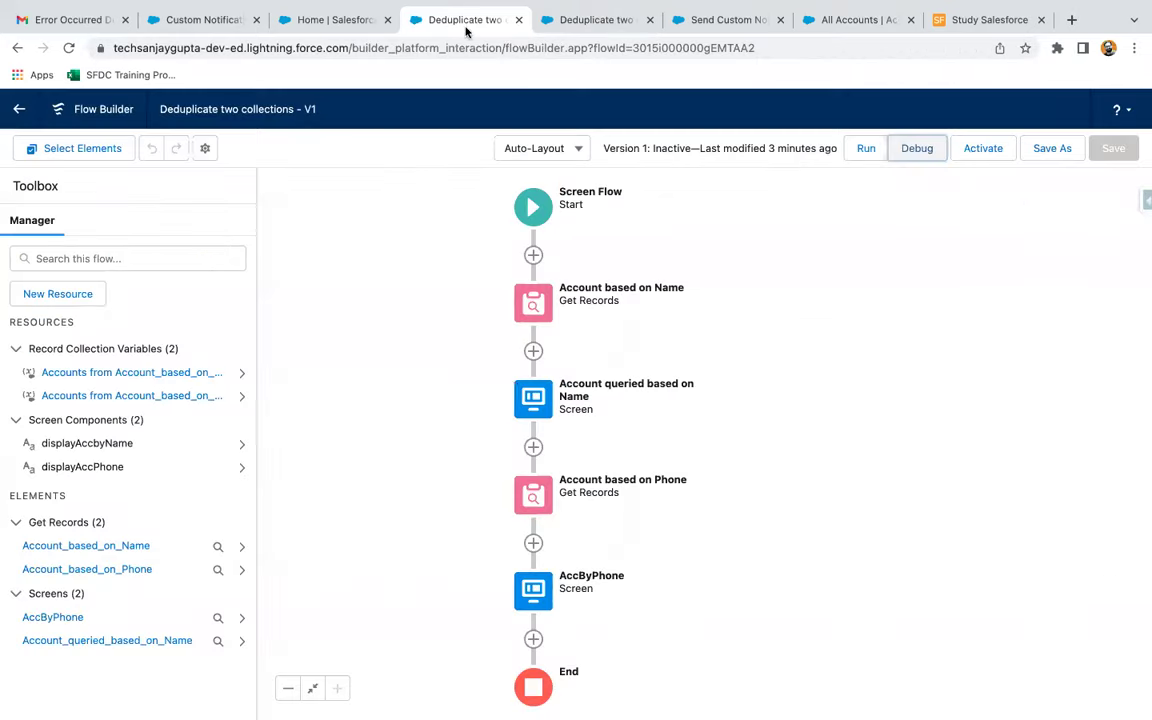
Create a new flow resource of type Variable with the API name MergeRecords
left_click_drag(797, 405, 818, 340)
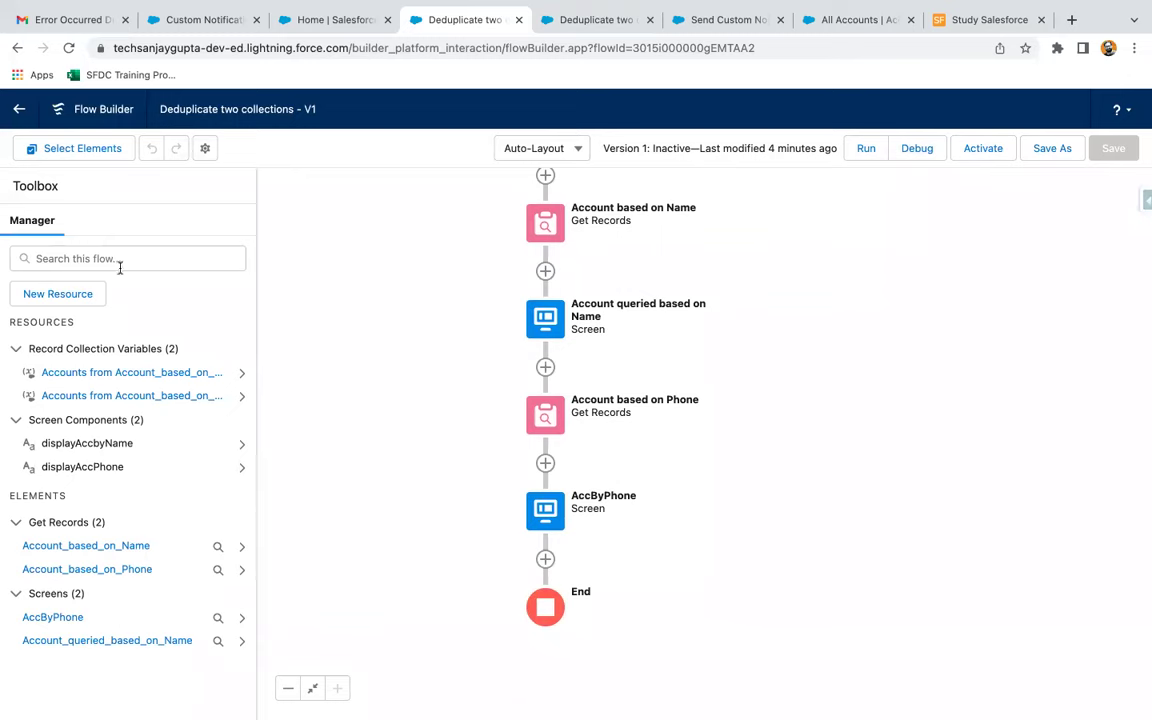
left_click(77, 297)
left_click(306, 340)
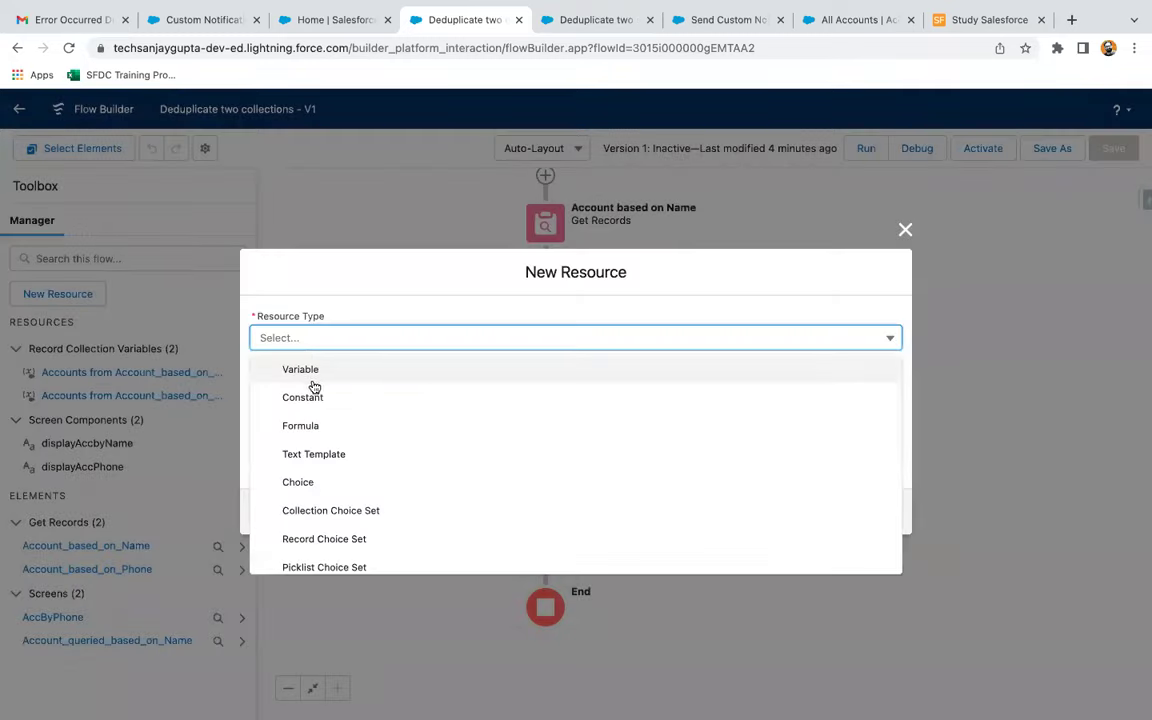
left_click(315, 370)
left_click(330, 370)
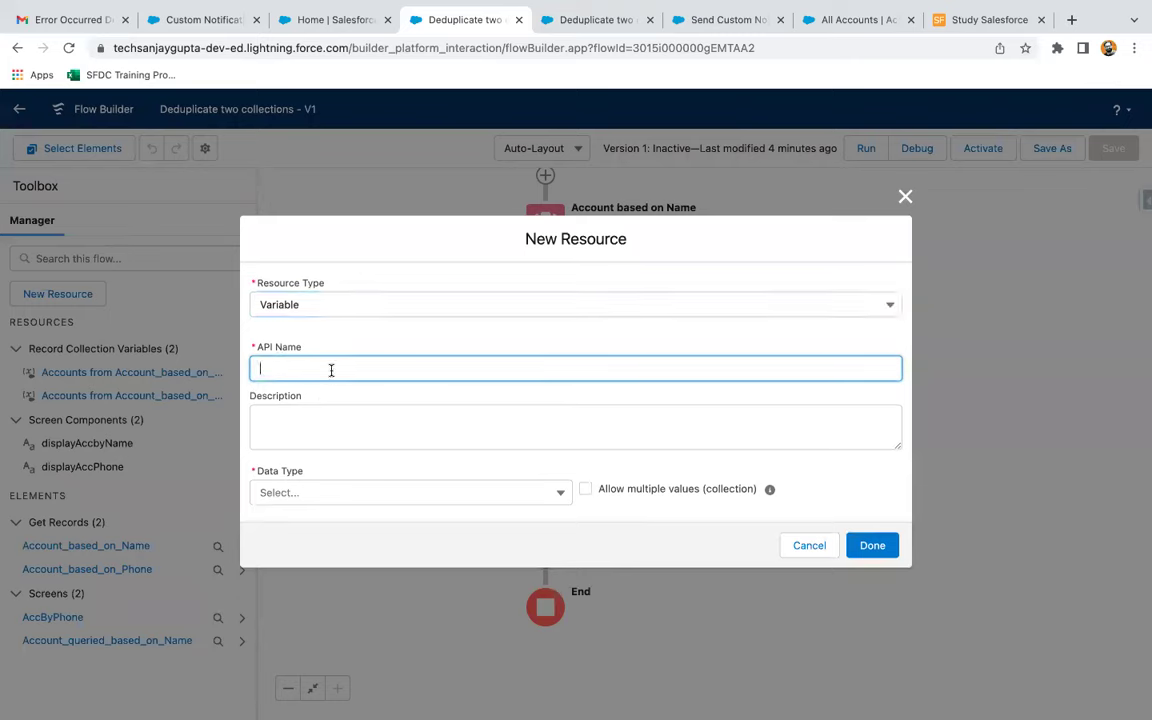
type("Mege")
key("BackSpace")
type("rgeRecords")
Make the MergeRecords variable a Record collection of the Account object that allows multiple values, and save it
left_click(345, 486)
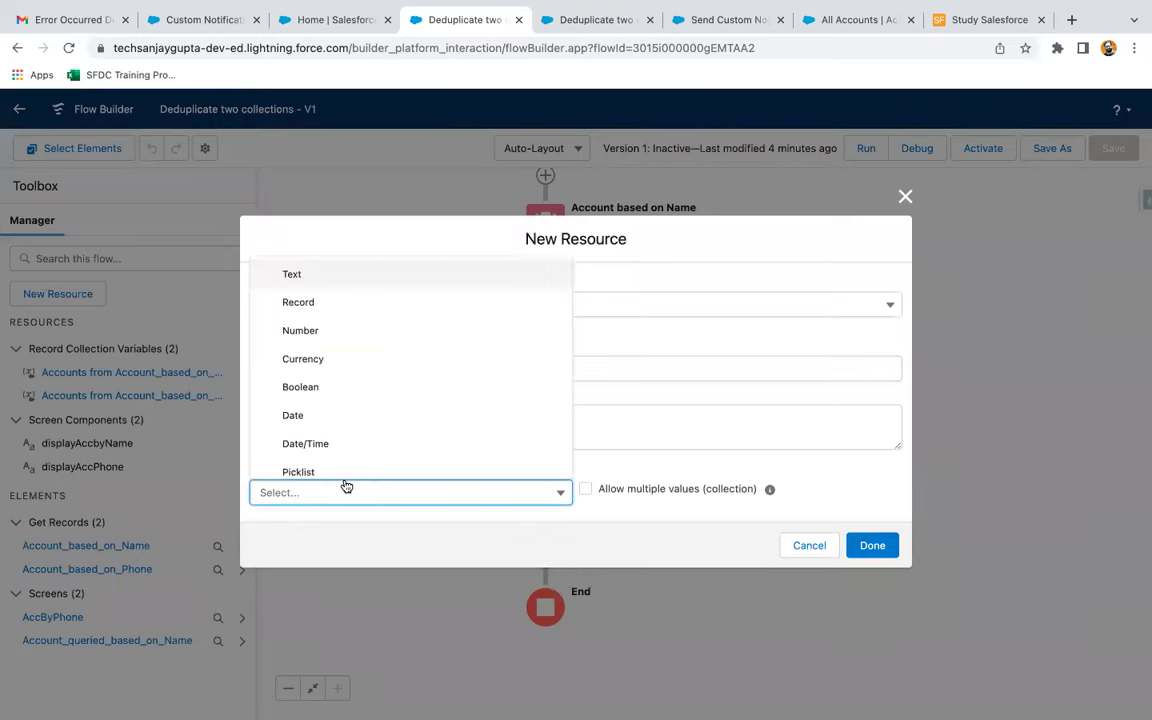
left_click(337, 301)
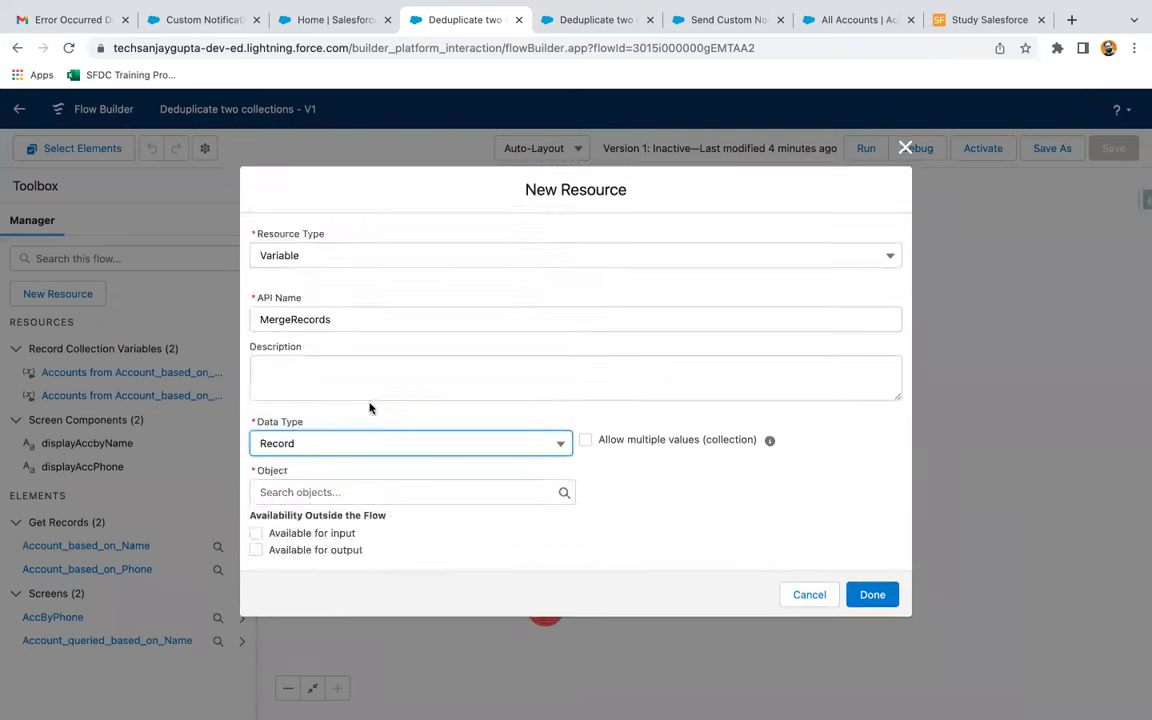
left_click(327, 489)
type("acc")
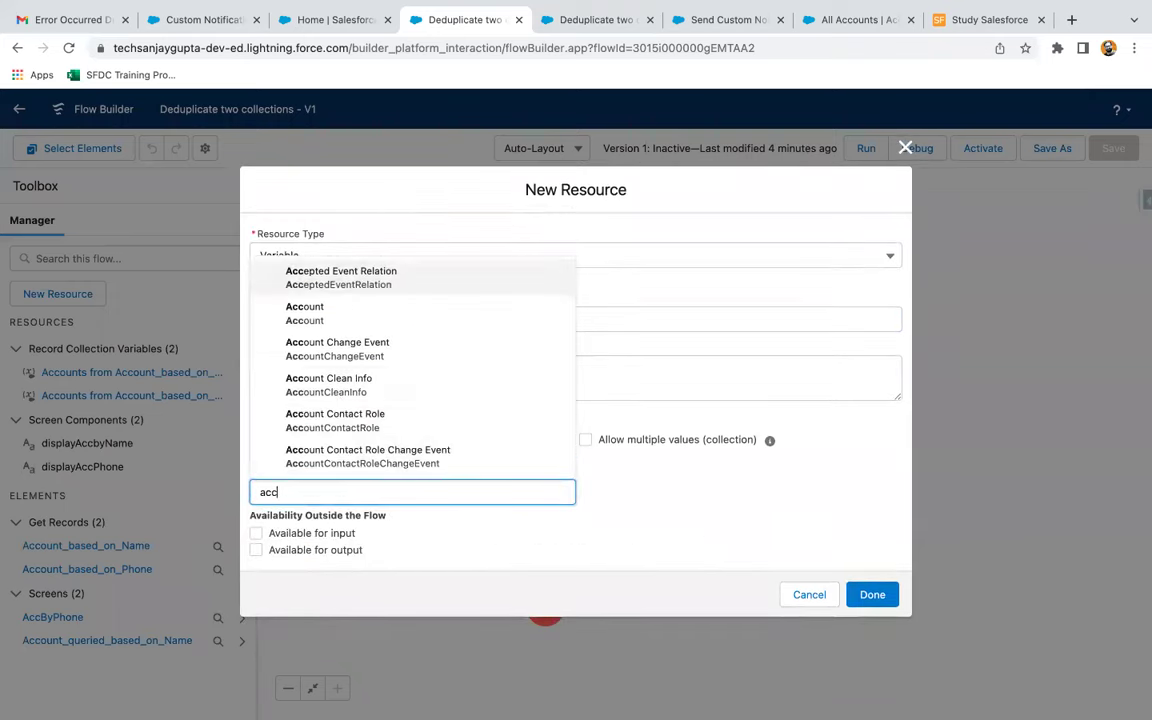
left_click(357, 322)
left_click(565, 593)
left_click(586, 441)
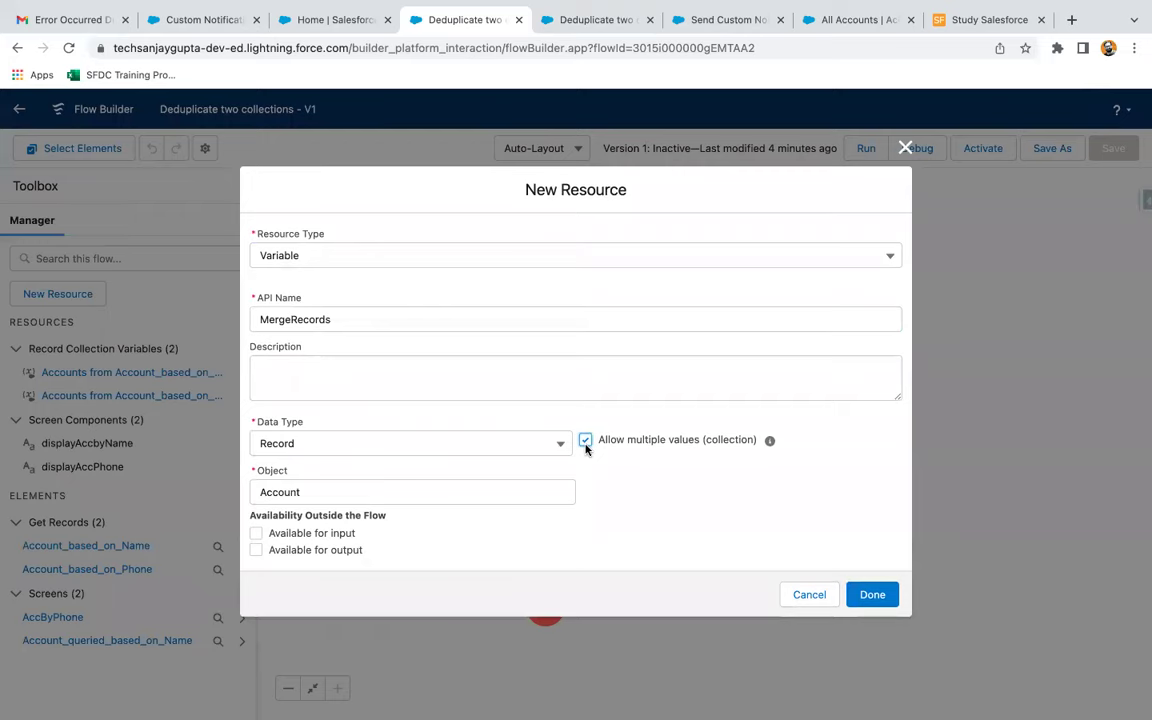
left_click(870, 595)
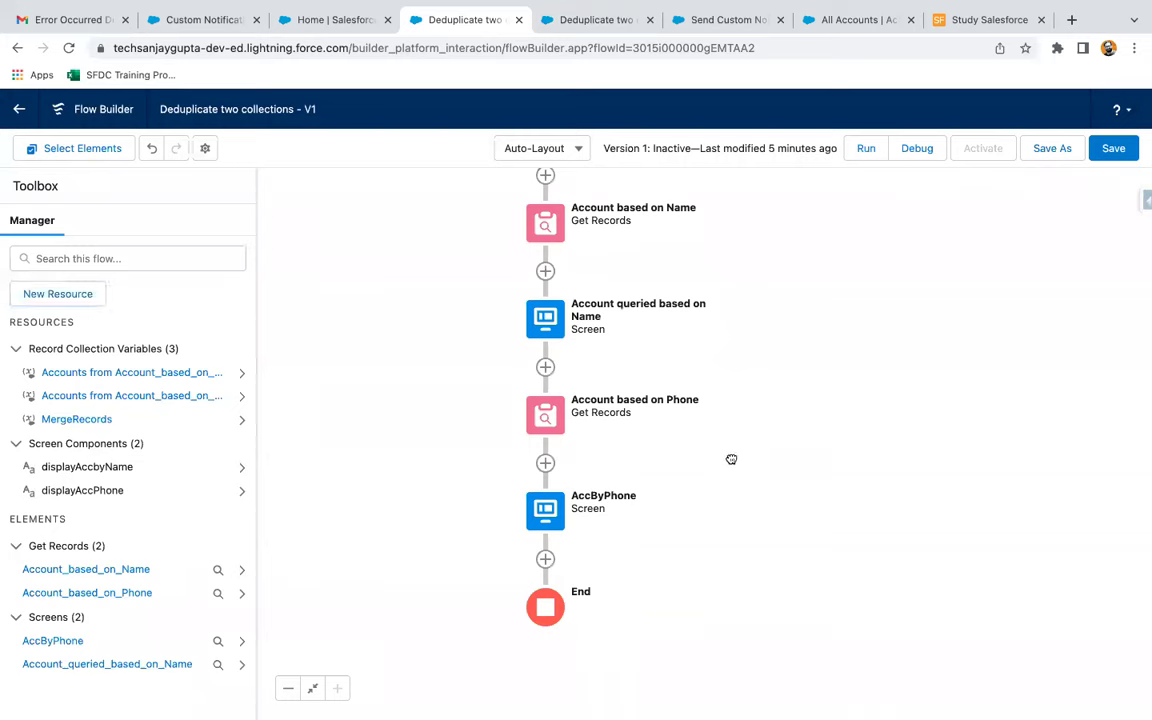
Add an Assignment element after the AccByPhone screen, labelled "Deduplicate and Merge Records"
scroll(730, 450, "down", 3)
left_click(546, 417)
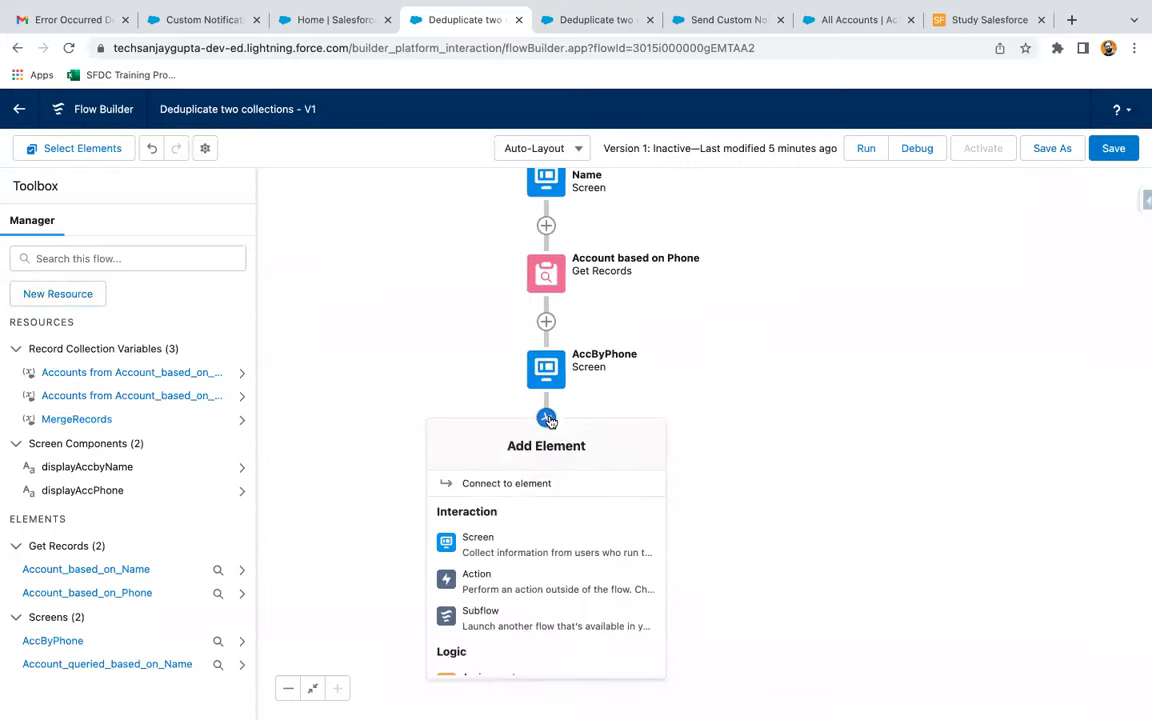
scroll(527, 540, "down", 3)
scroll(527, 540, "down", 2)
left_click(514, 530)
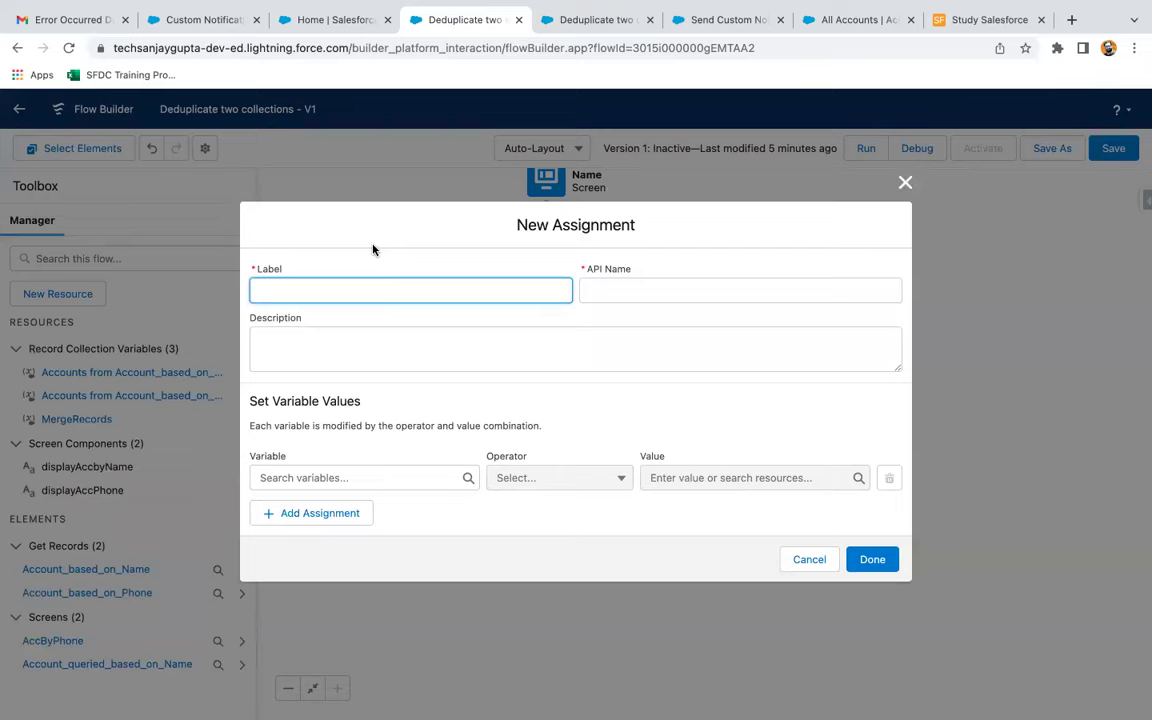
type("Deduplicate and Mer")
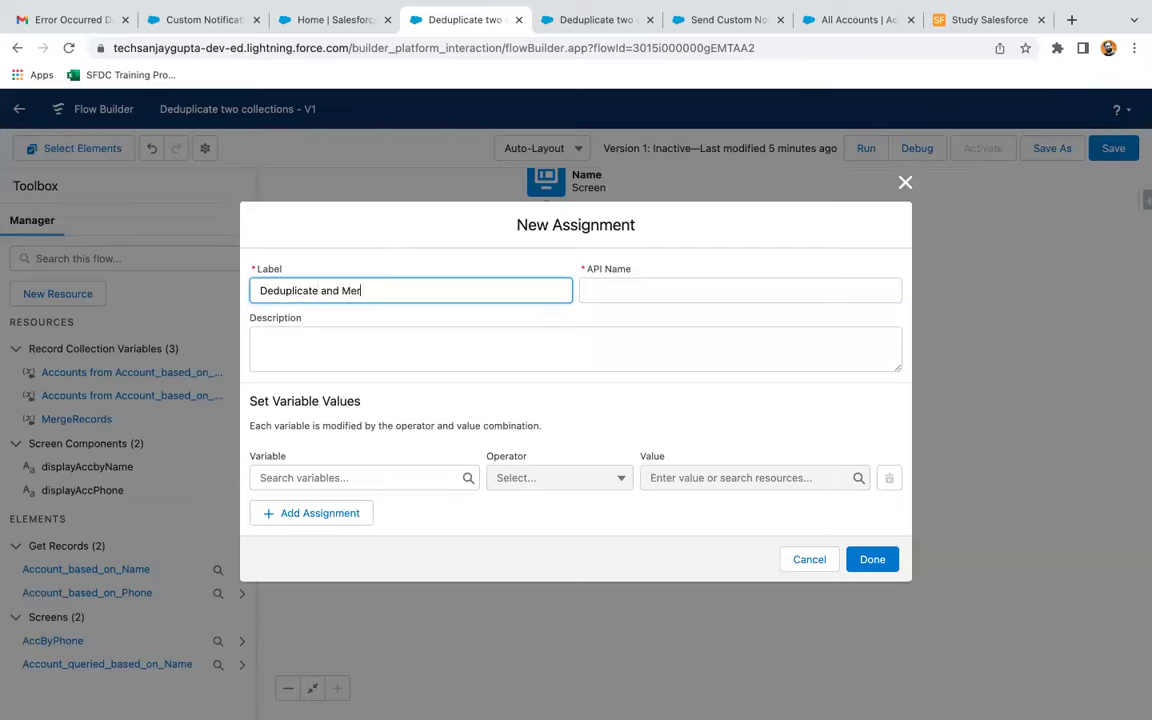
type("ge Records")
left_click(530, 380)
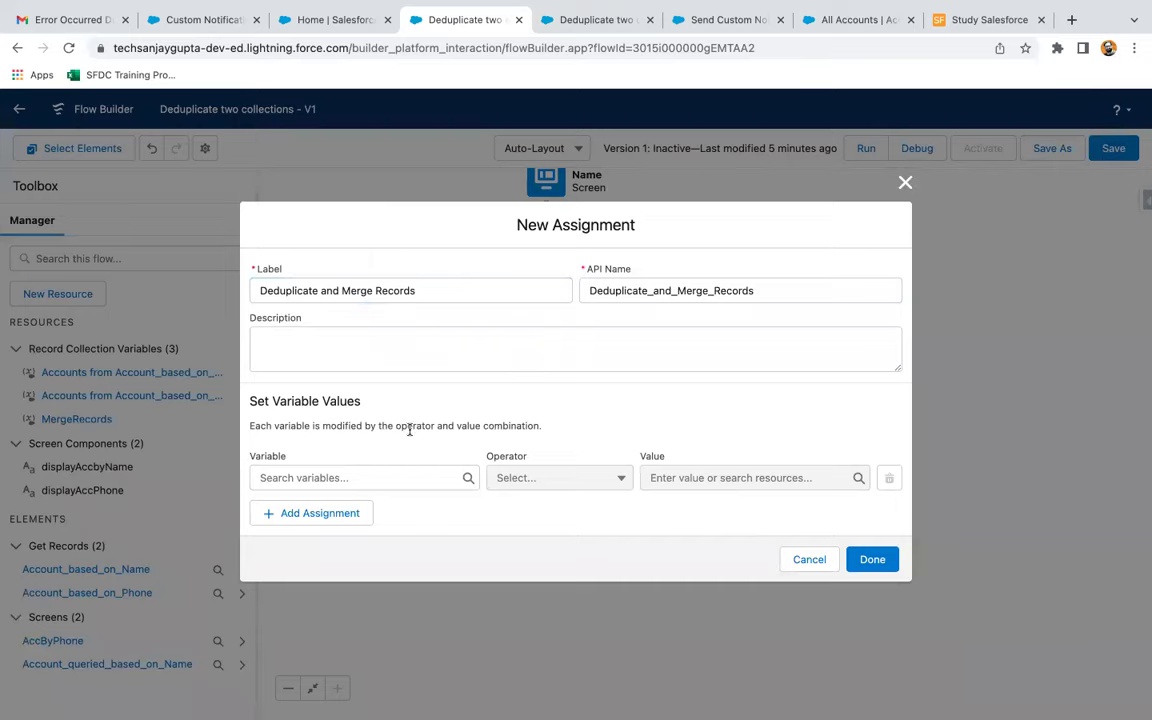
Set the first assignment so MergeRecords Equals the Accounts from Account_based_on_Name collection
left_click(352, 478)
type("me")
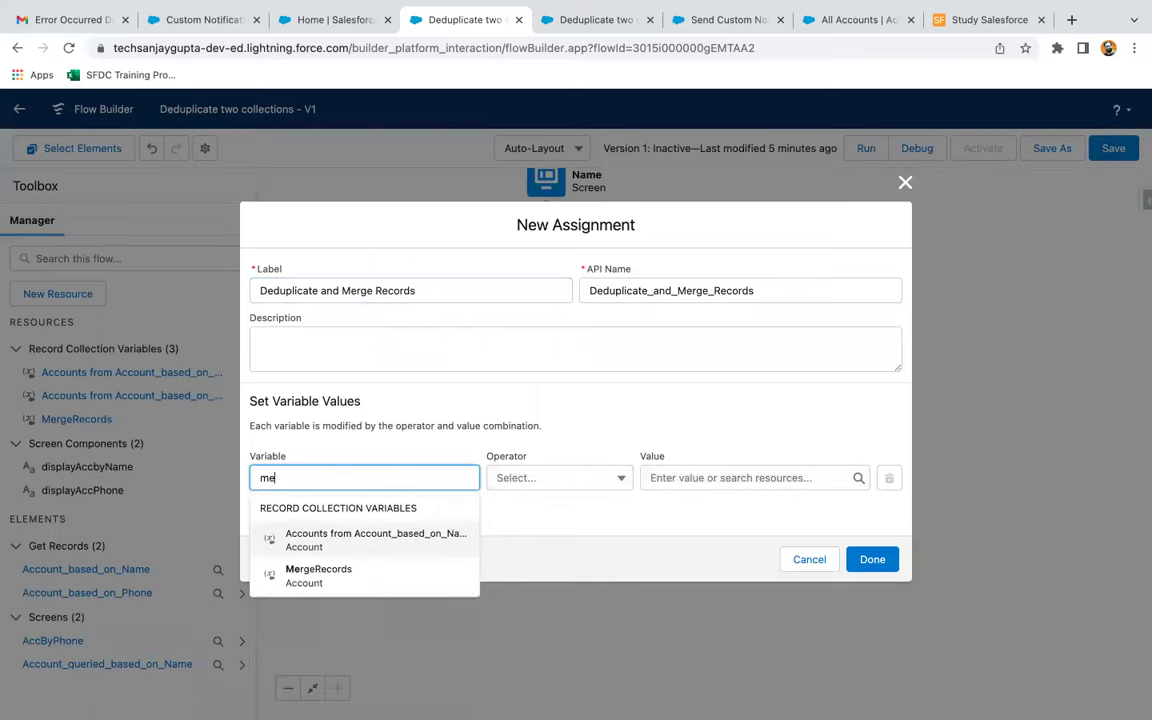
left_click(334, 578)
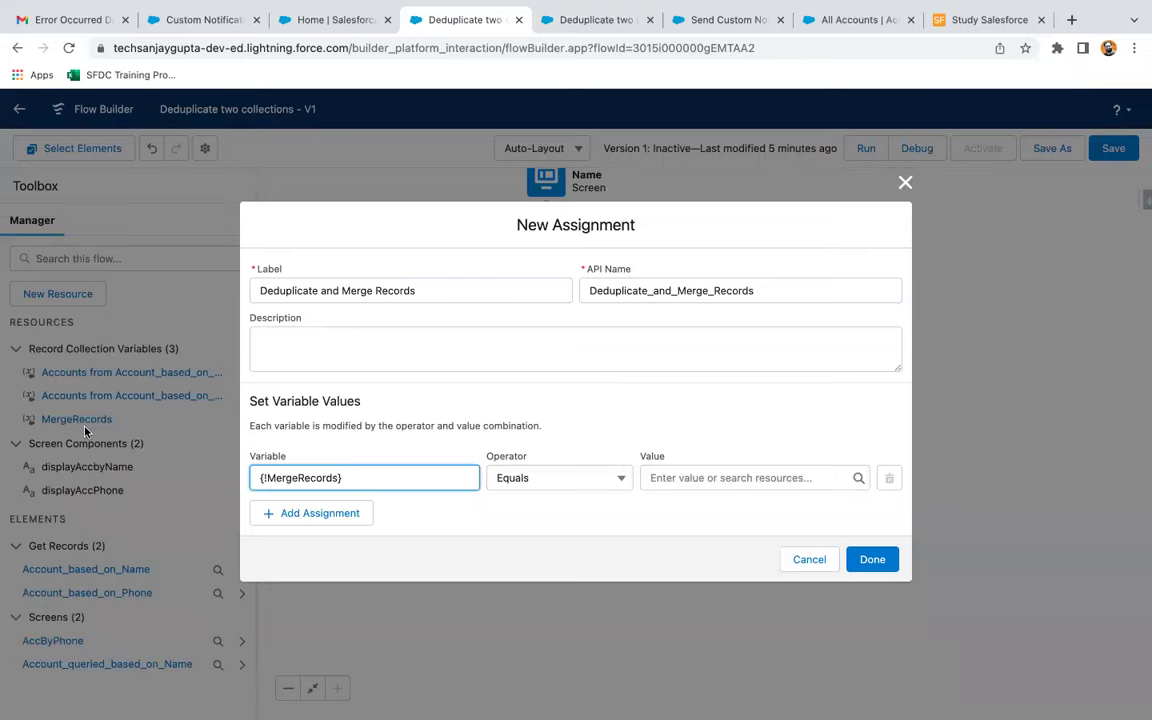
left_click(673, 479)
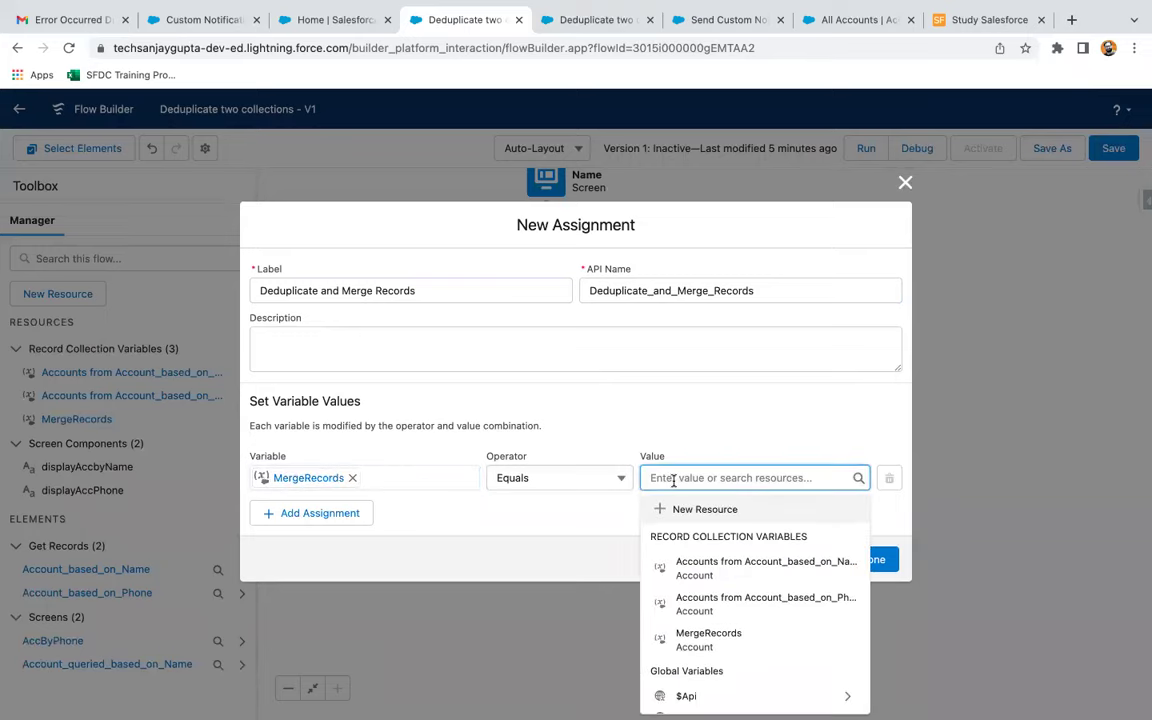
type("account")
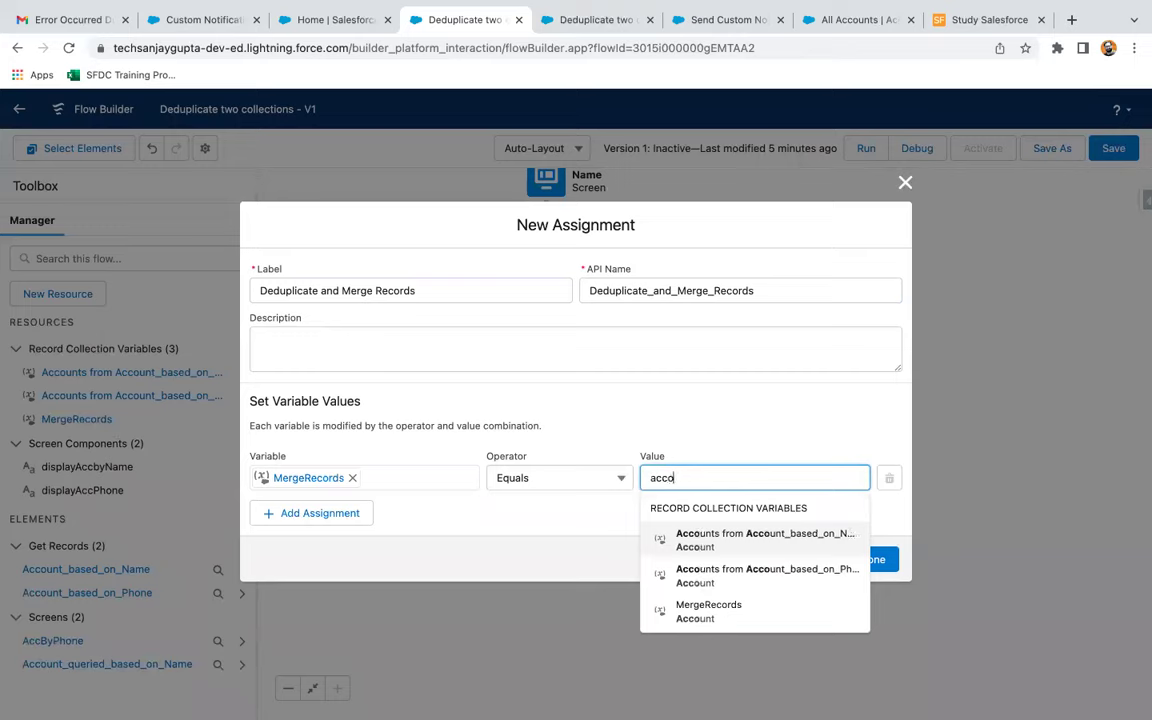
left_click(755, 543)
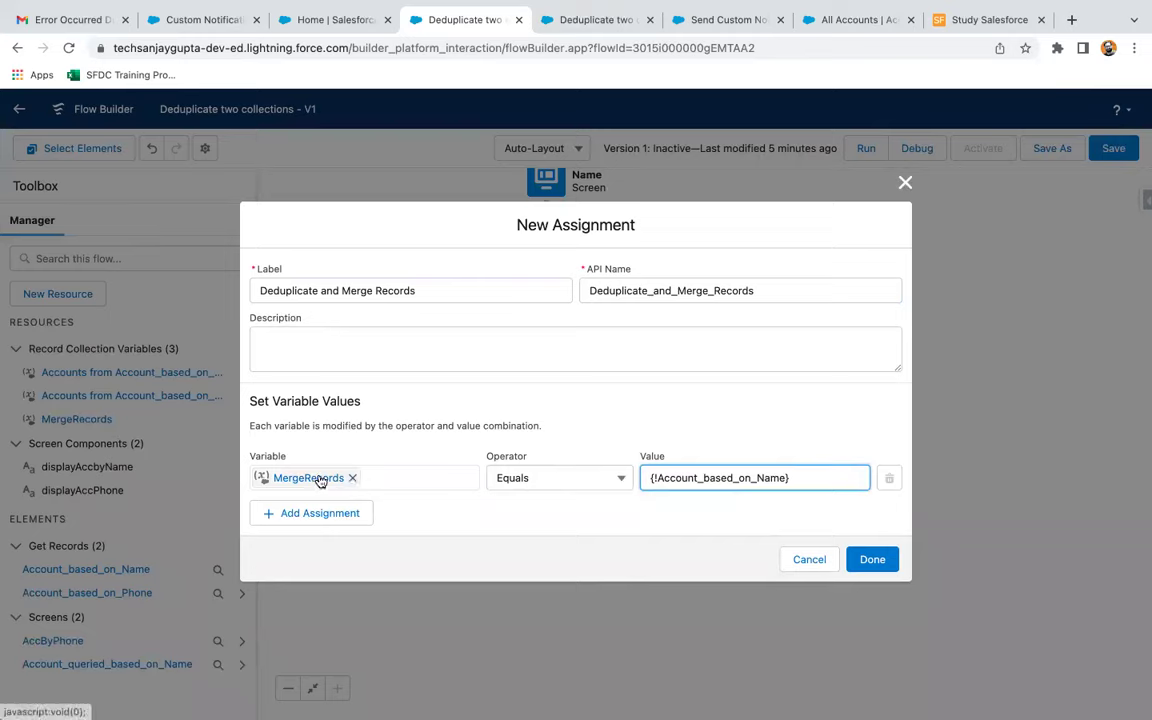
Add a second assignment applying Remove Uncommon to MergeRecords with the Accounts from Account_based_on_Phone collection
left_click(327, 513)
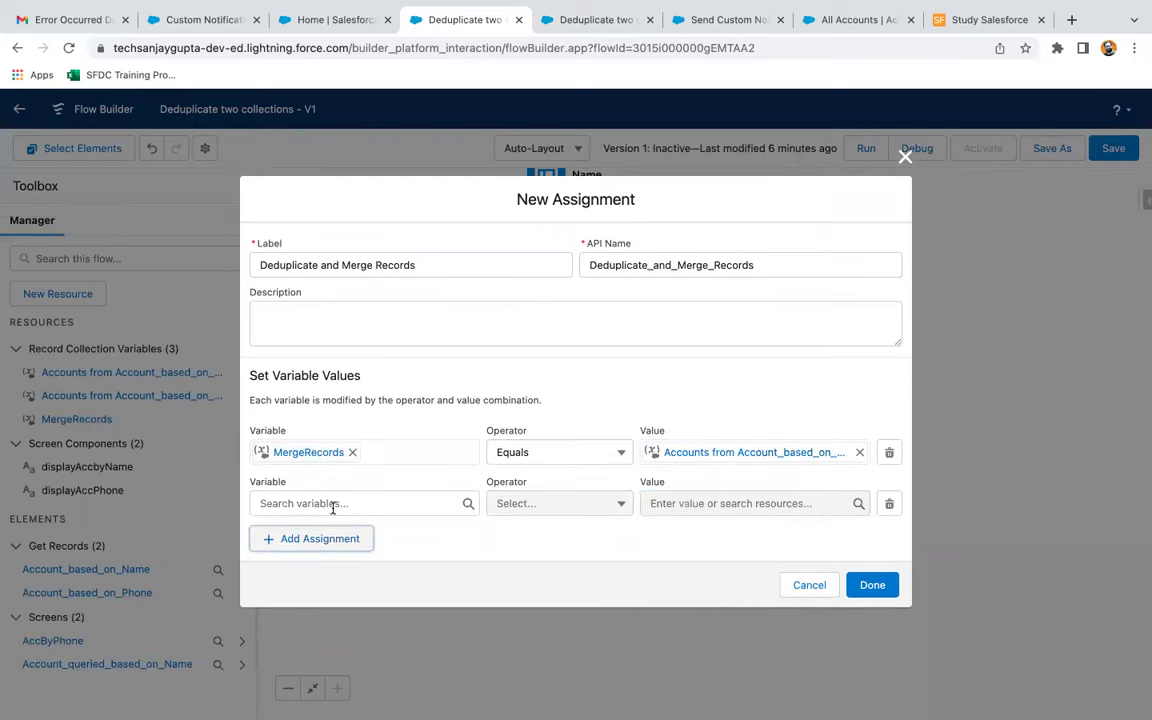
left_click(336, 504)
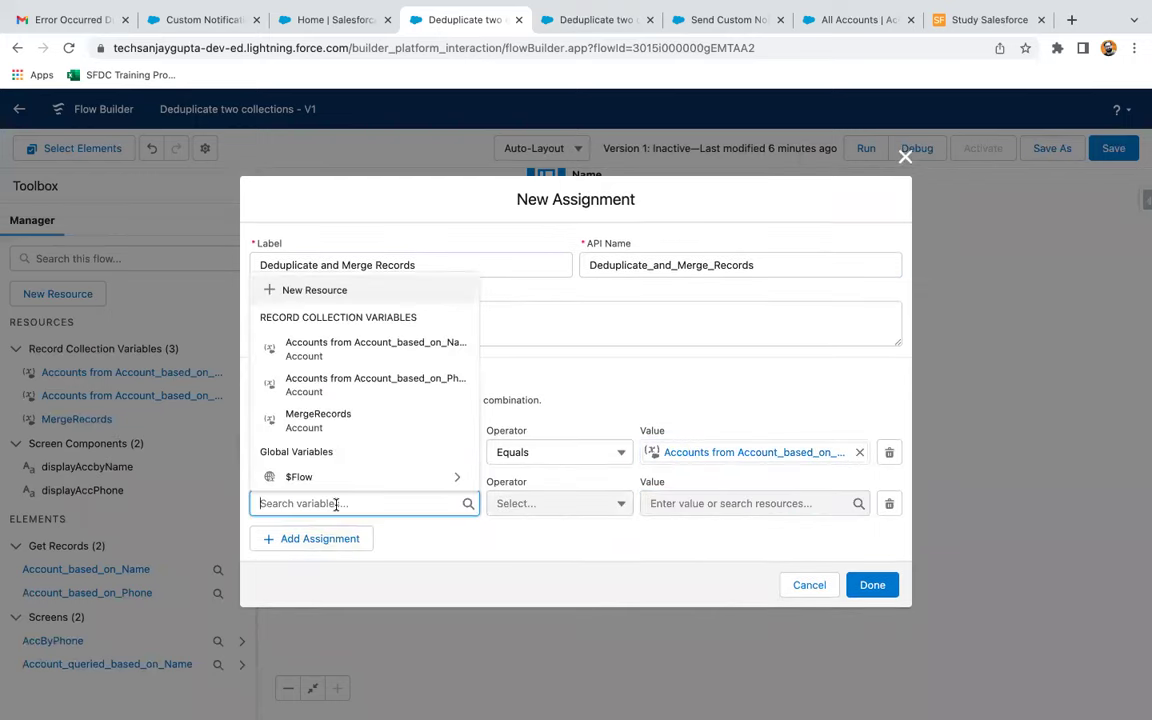
type("mer")
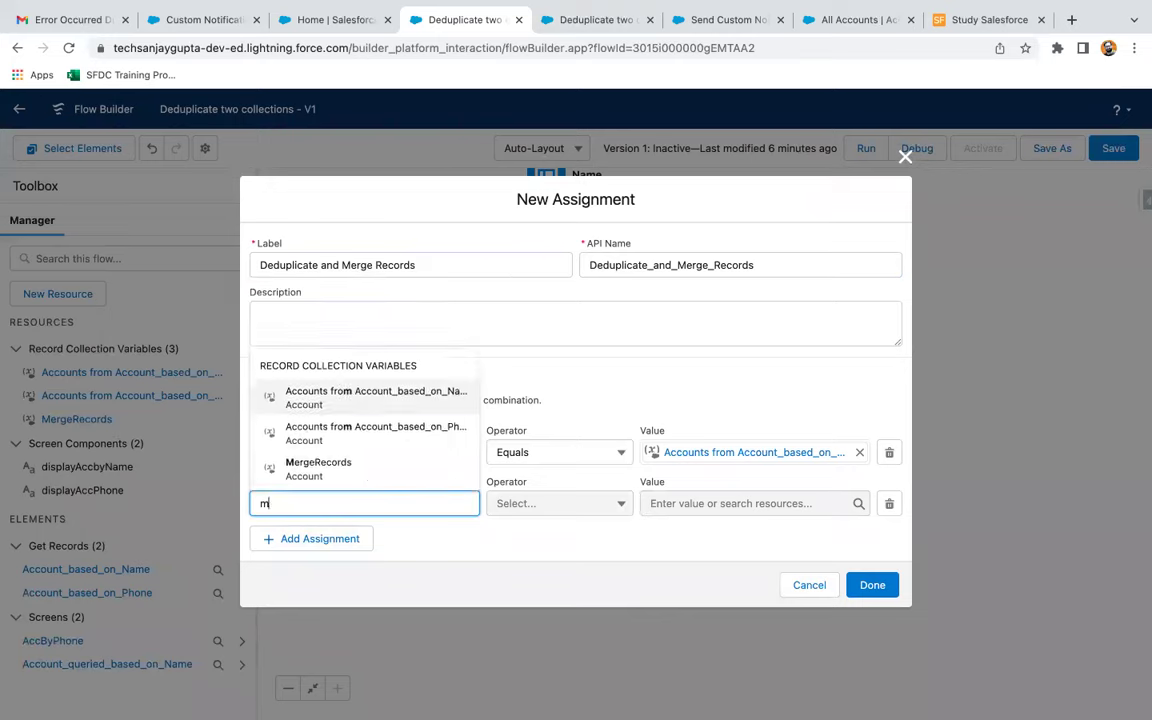
left_click(368, 465)
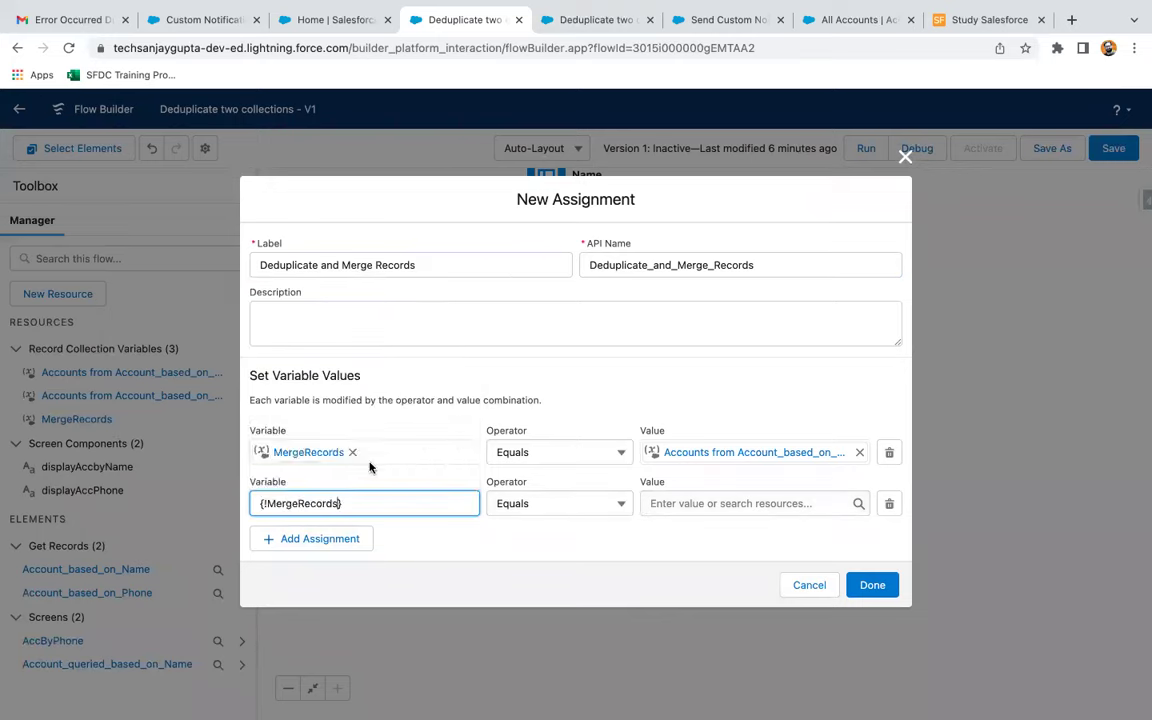
left_click(548, 505)
scroll(558, 462, "down", 1)
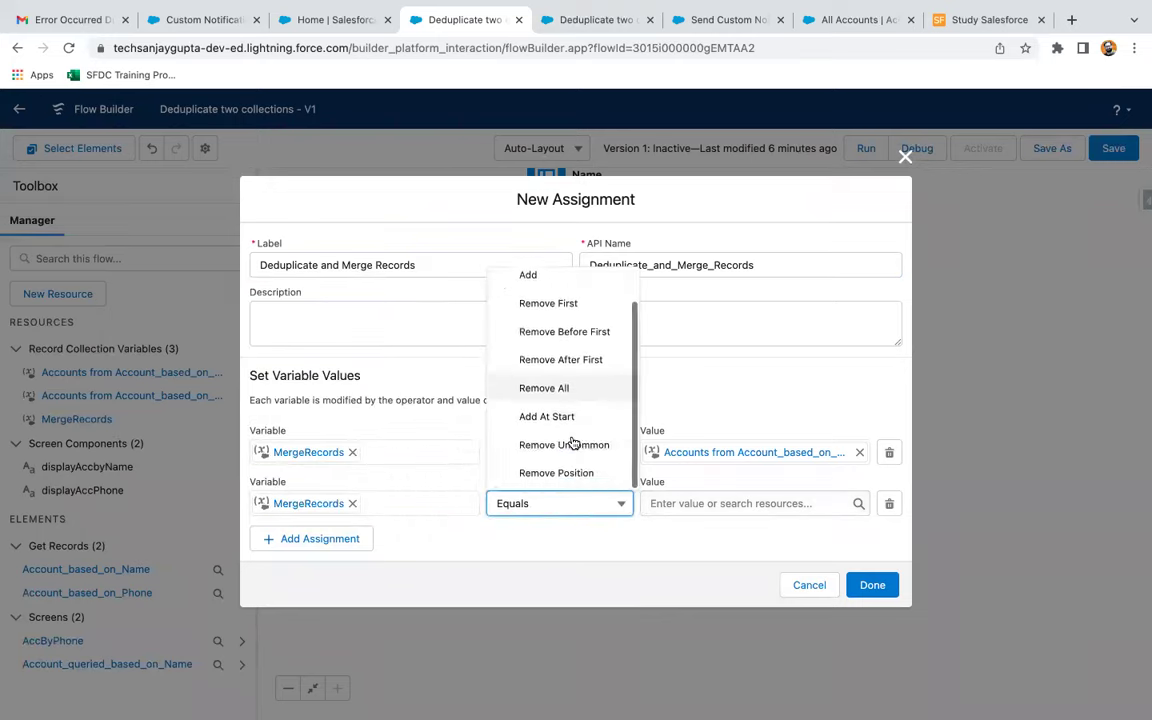
left_click(562, 445)
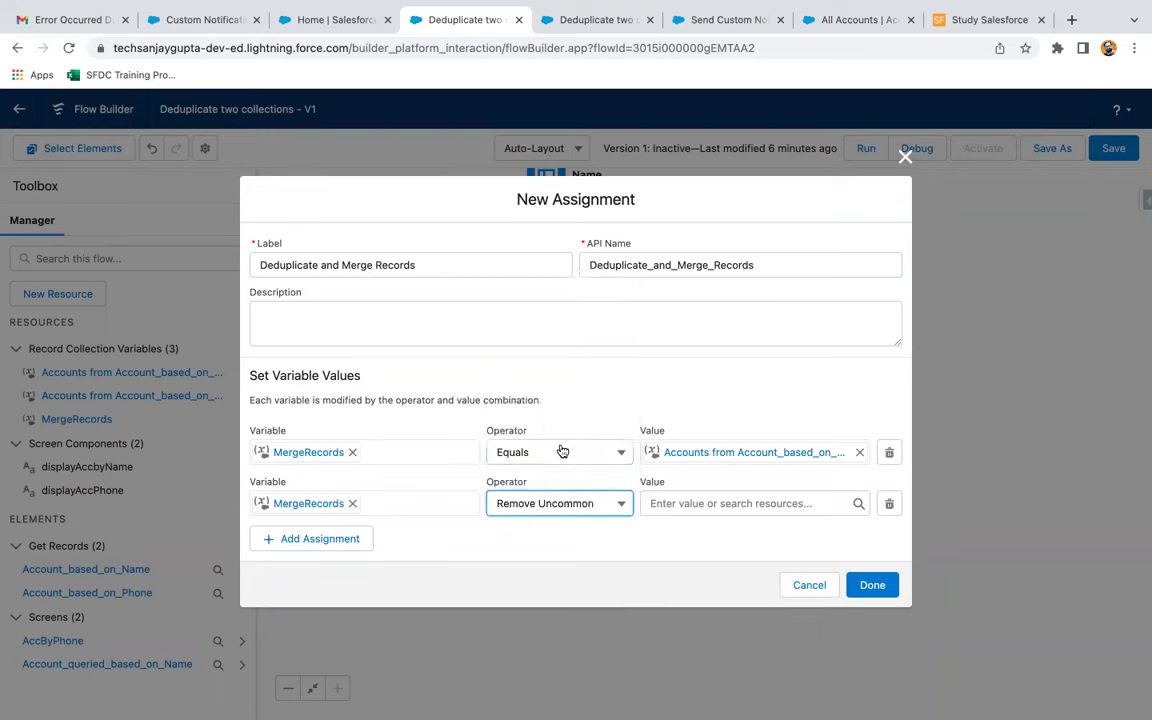
left_click(699, 498)
type("acc")
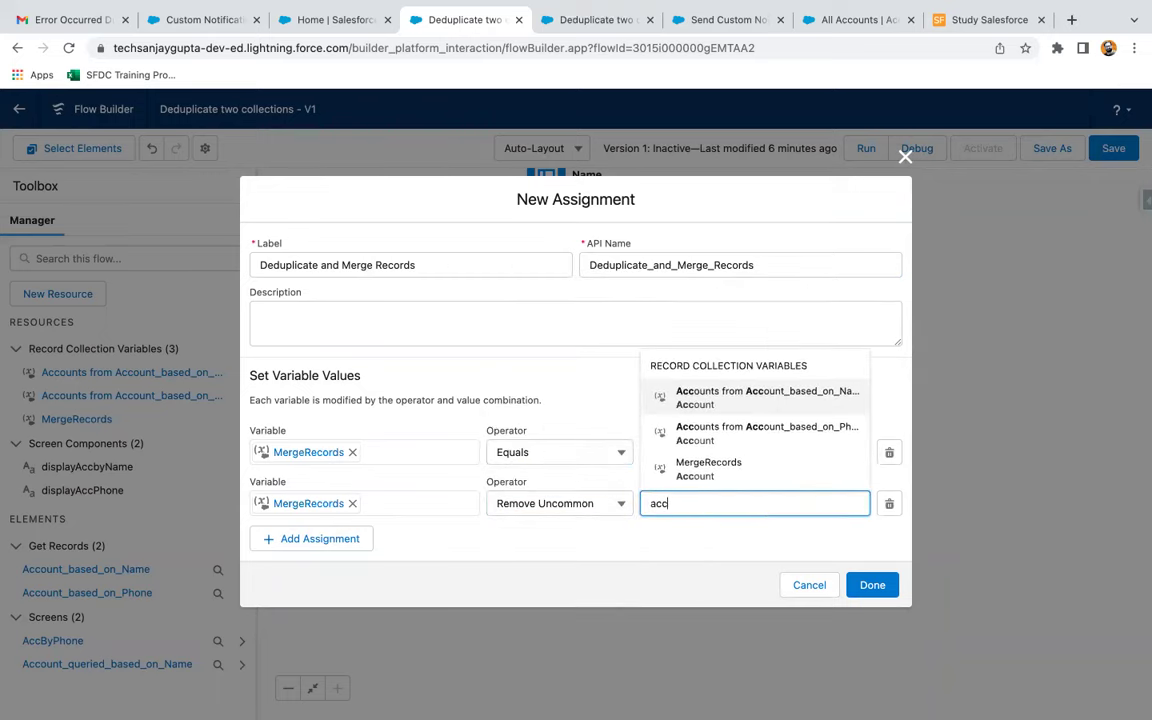
left_click(745, 430)
left_click(692, 556)
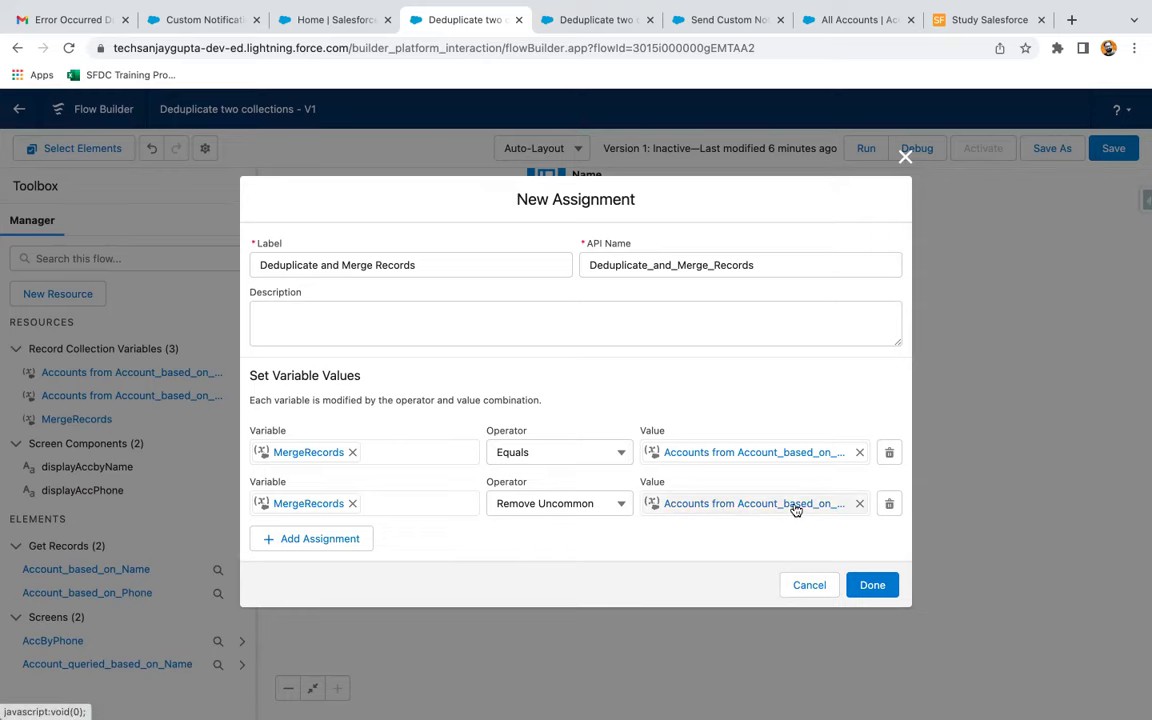
Add a third assignment that uses Add to append Accounts from Account_based_on_Phone to the Accounts from Account_based_on_Name collection
left_click(330, 537)
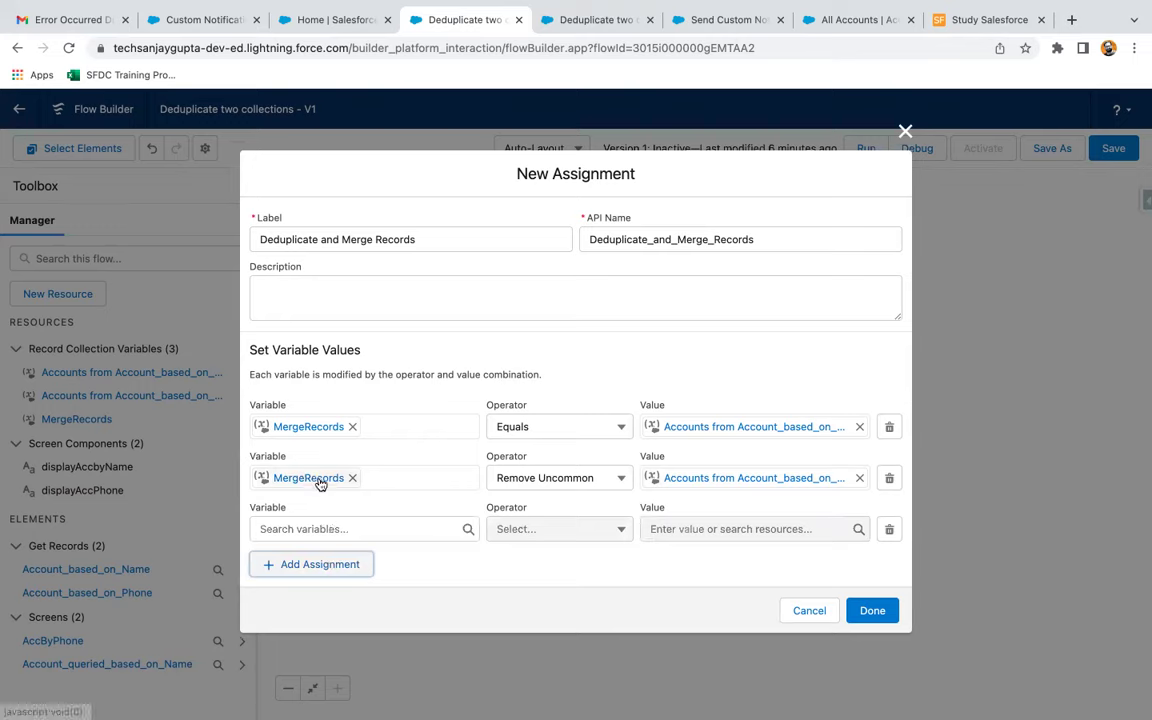
left_click(322, 526)
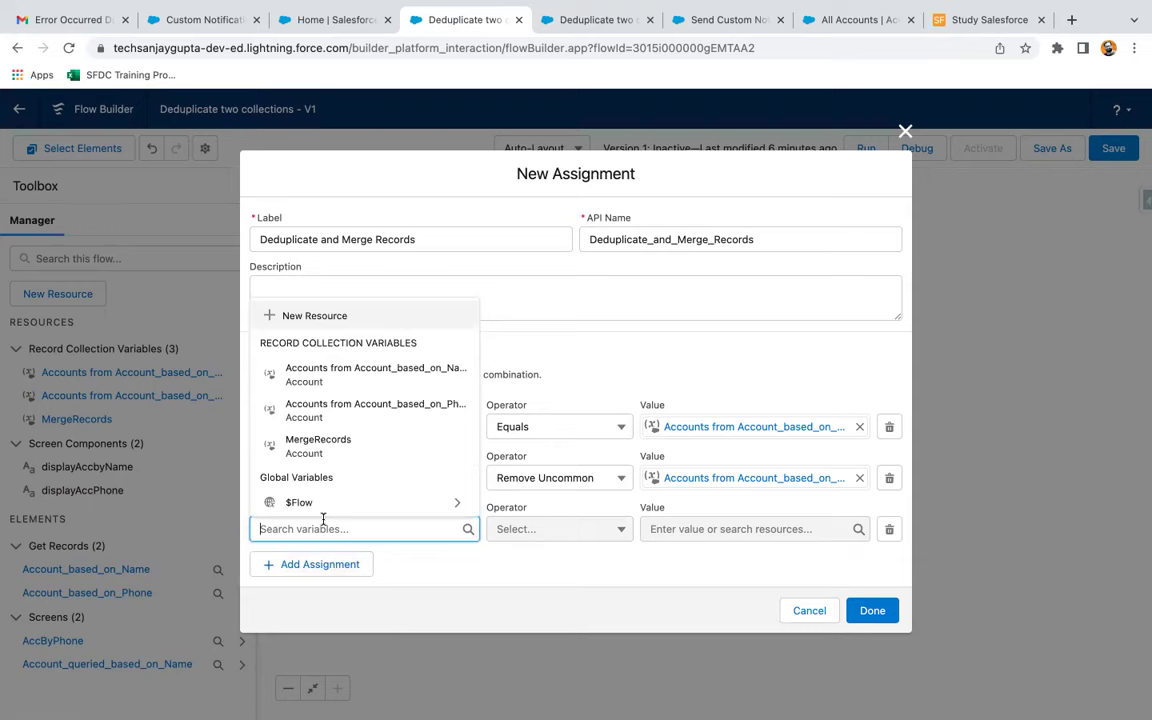
type("acc")
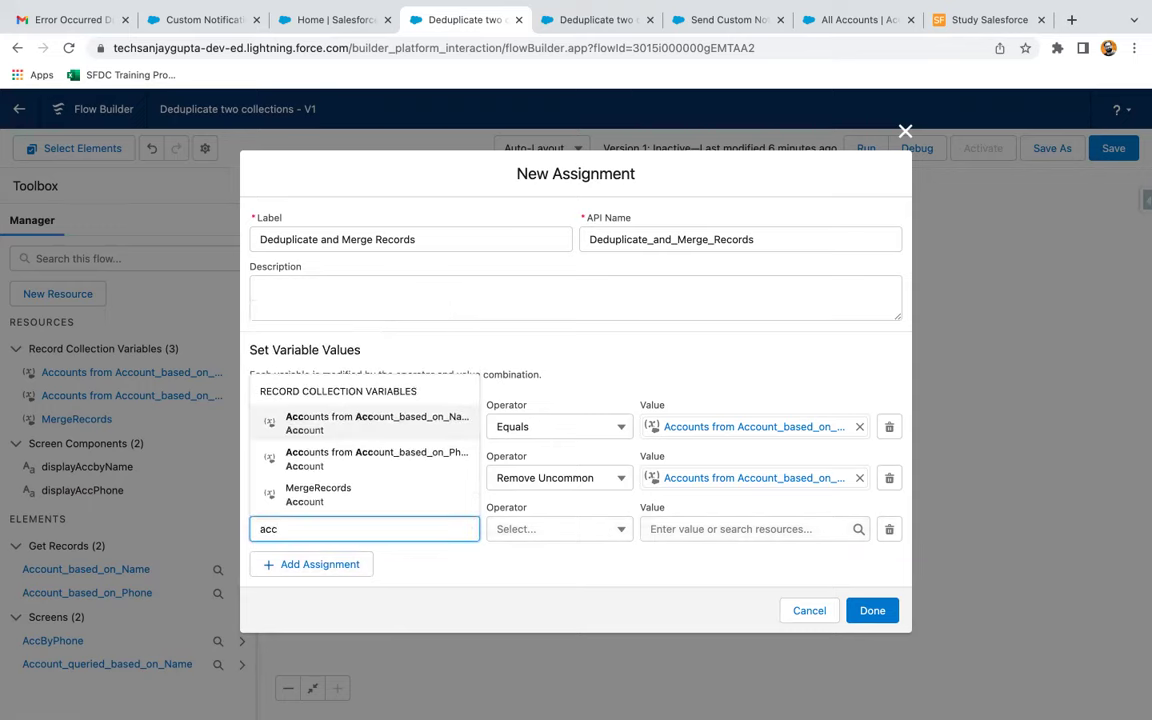
key("ctrl+a")
type("{!Account_based_on_Name}")
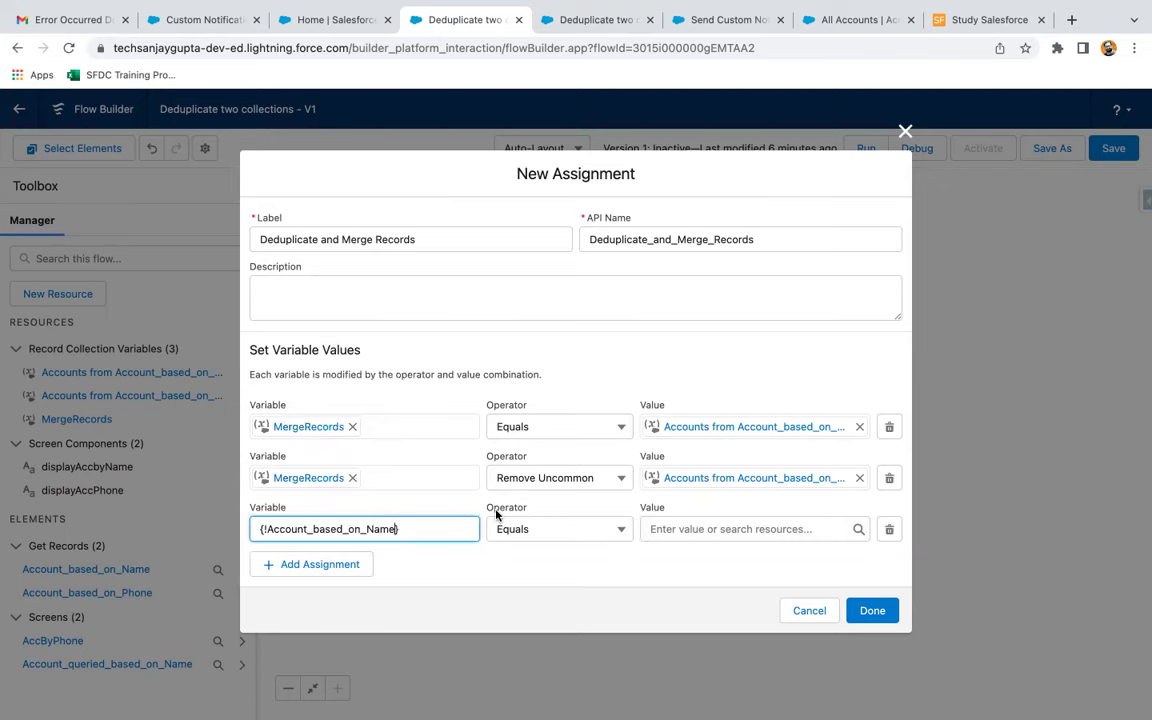
left_click(524, 530)
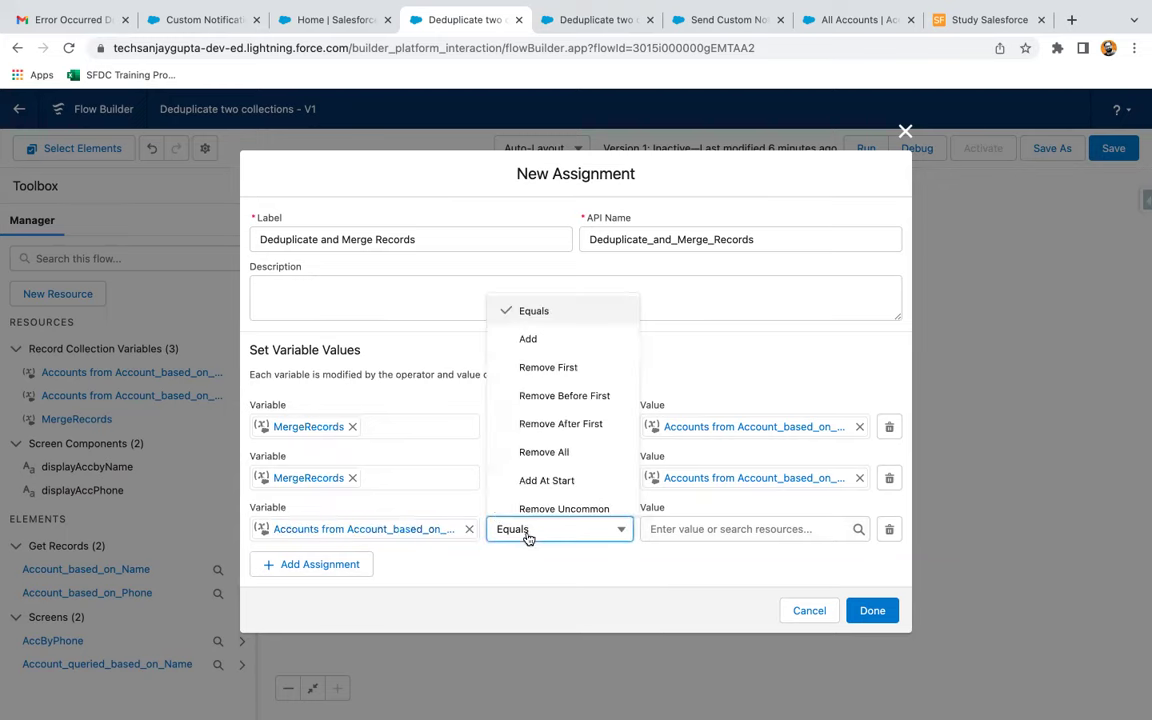
left_click(540, 338)
left_click(676, 528)
type("account")
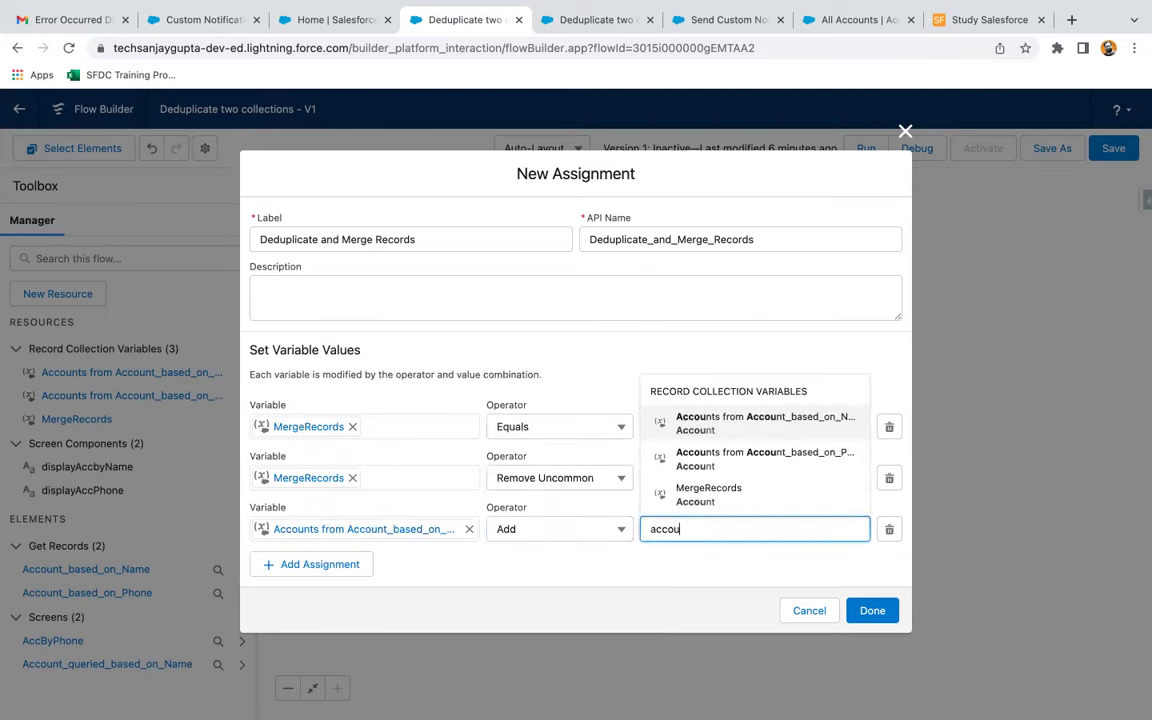
left_click(742, 462)
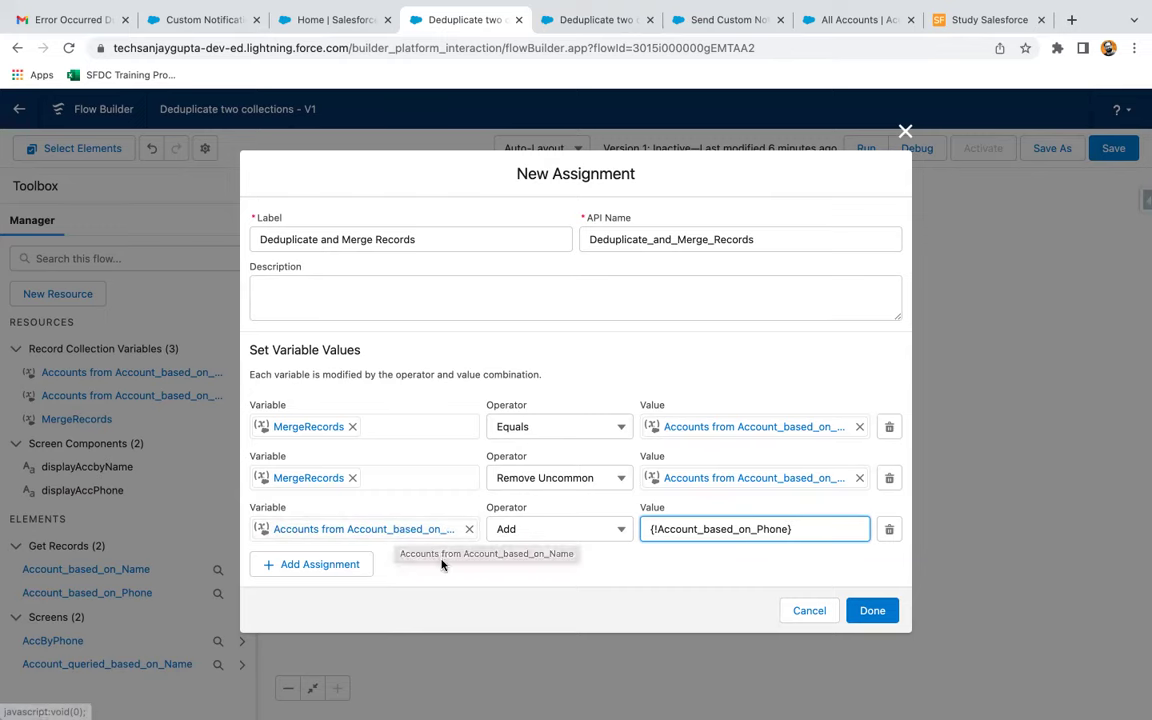
Add a fourth assignment applying Remove All to the Accounts from Account_based_on_Name collection with MergeRecords as the value
left_click(352, 564)
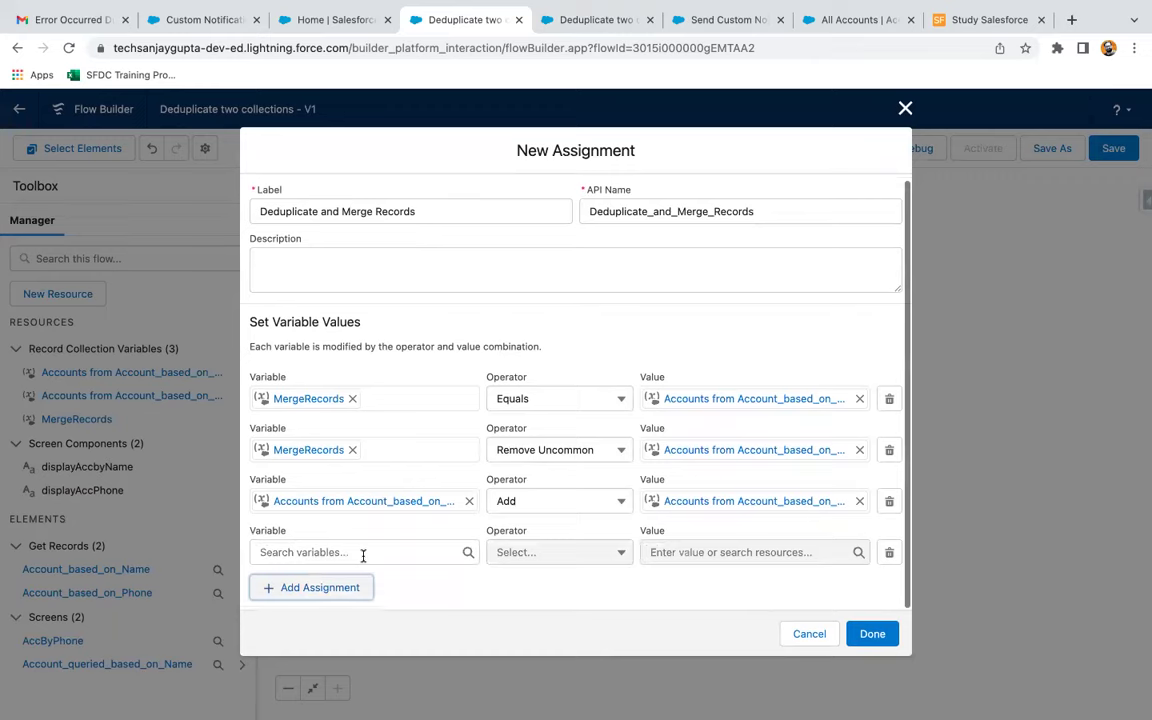
left_click(363, 553)
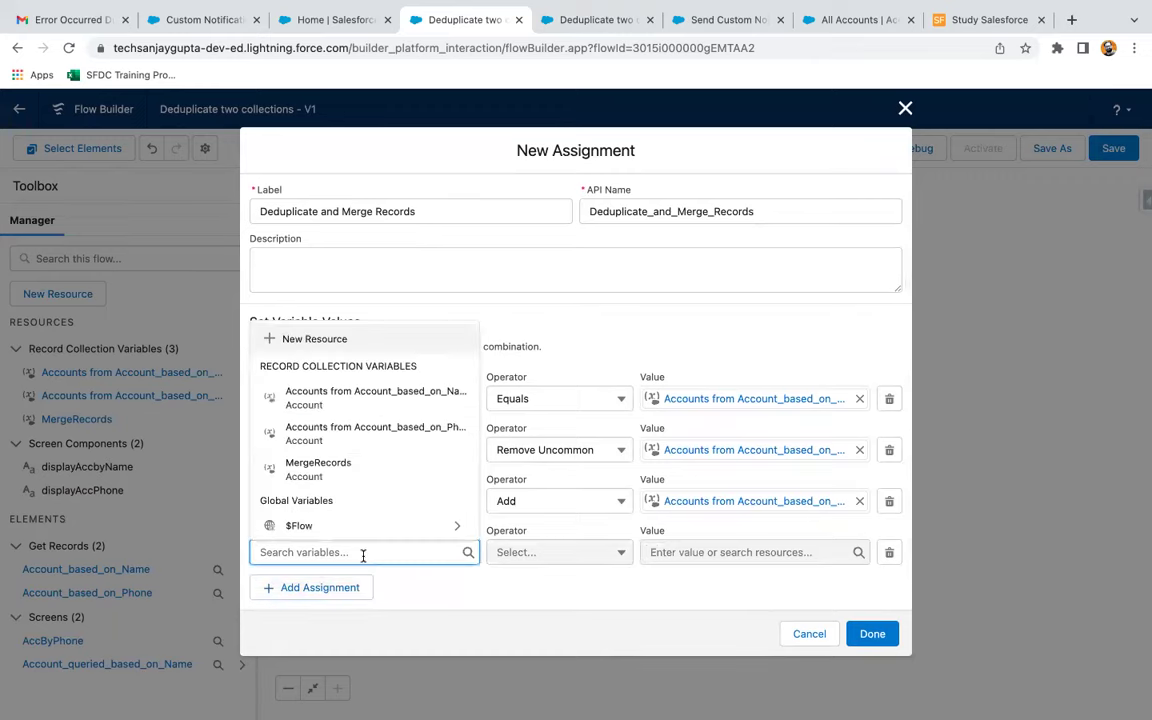
type("acc")
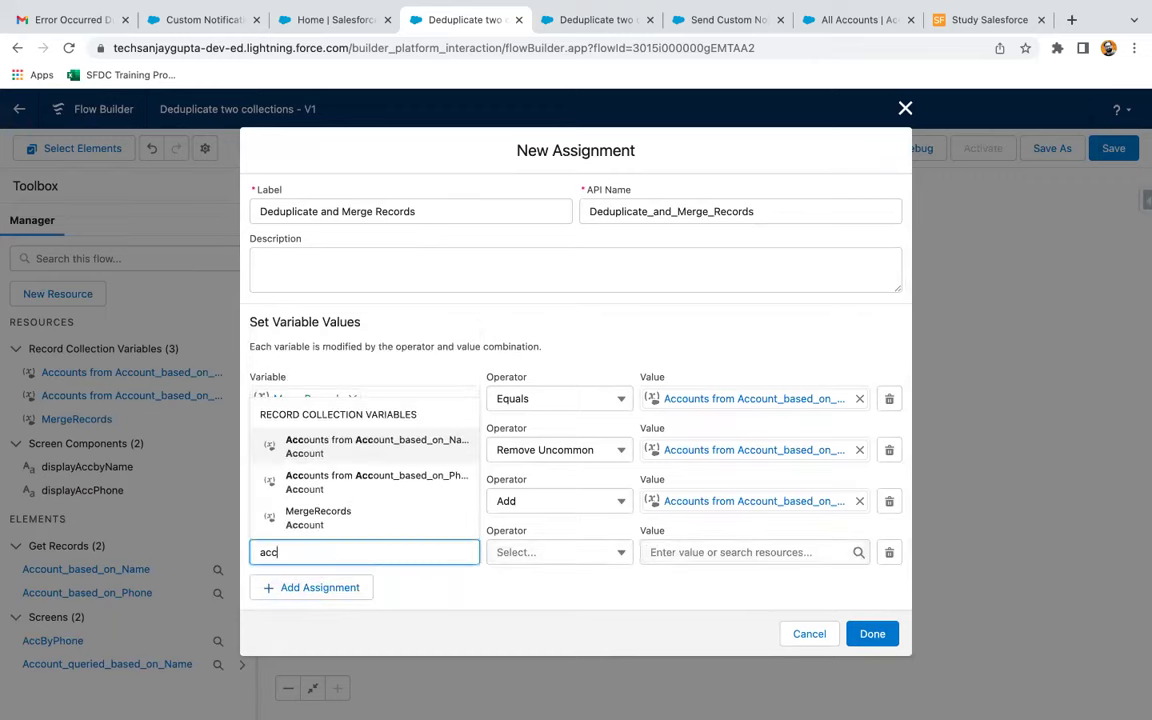
left_click(411, 442)
left_click(512, 556)
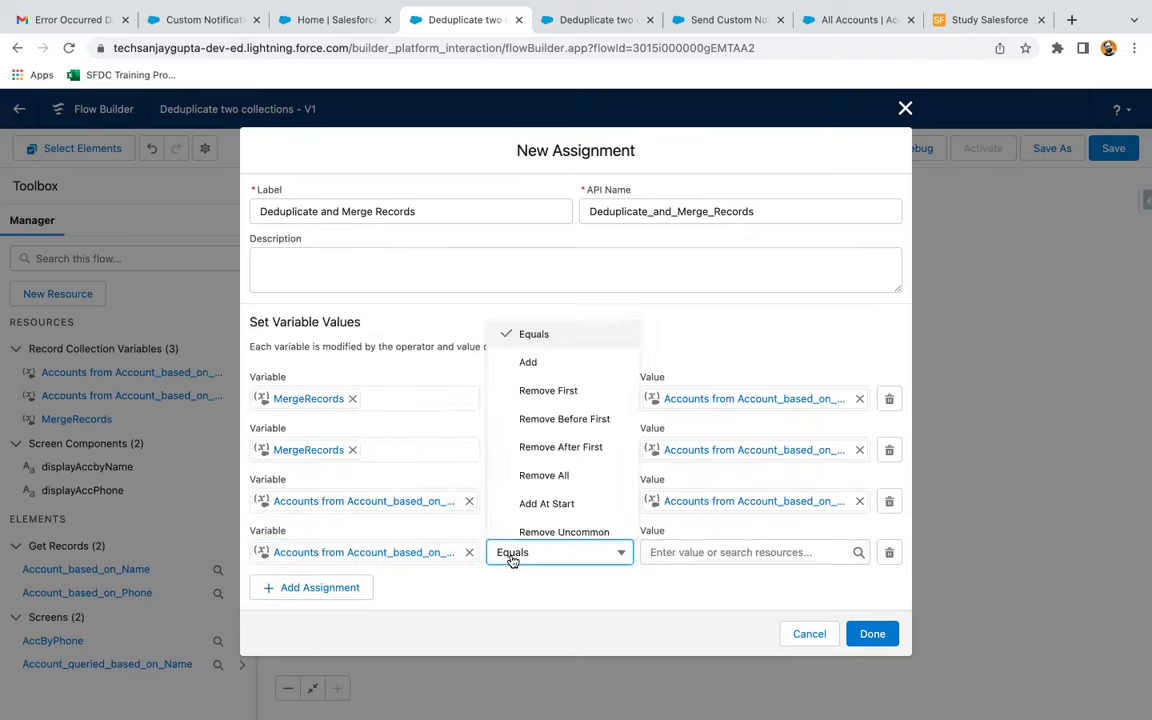
scroll(553, 462, "down", 1)
left_click(553, 445)
left_click(677, 552)
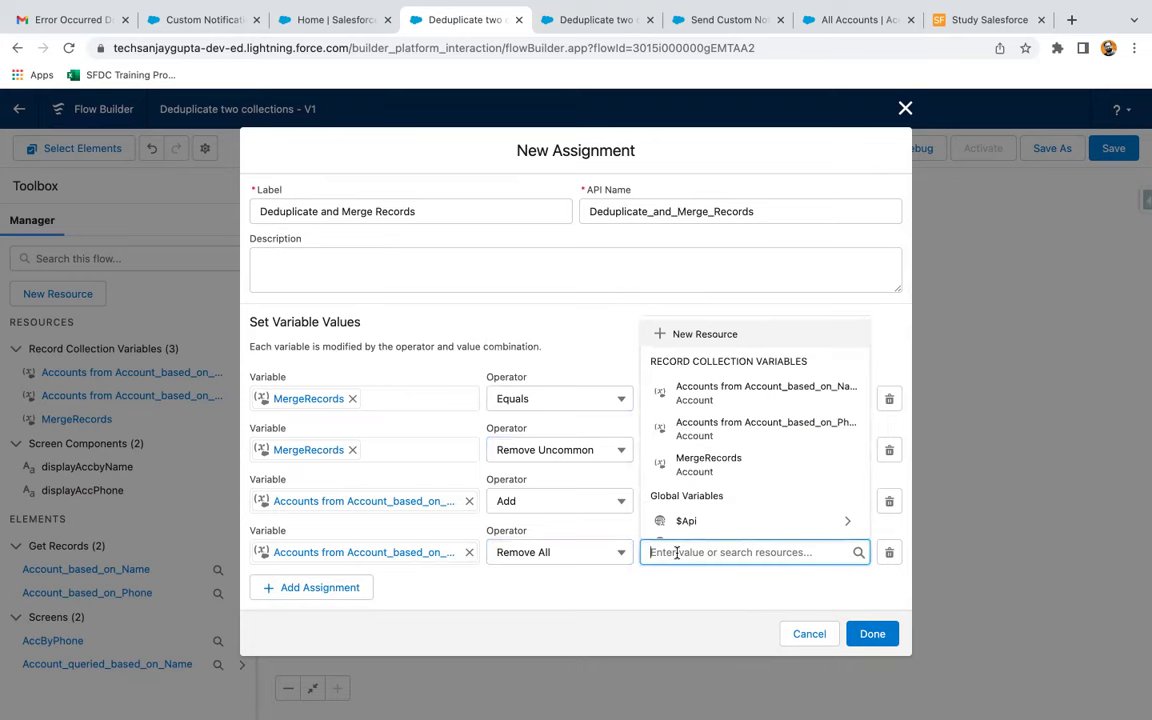
type("mer")
left_click(714, 521)
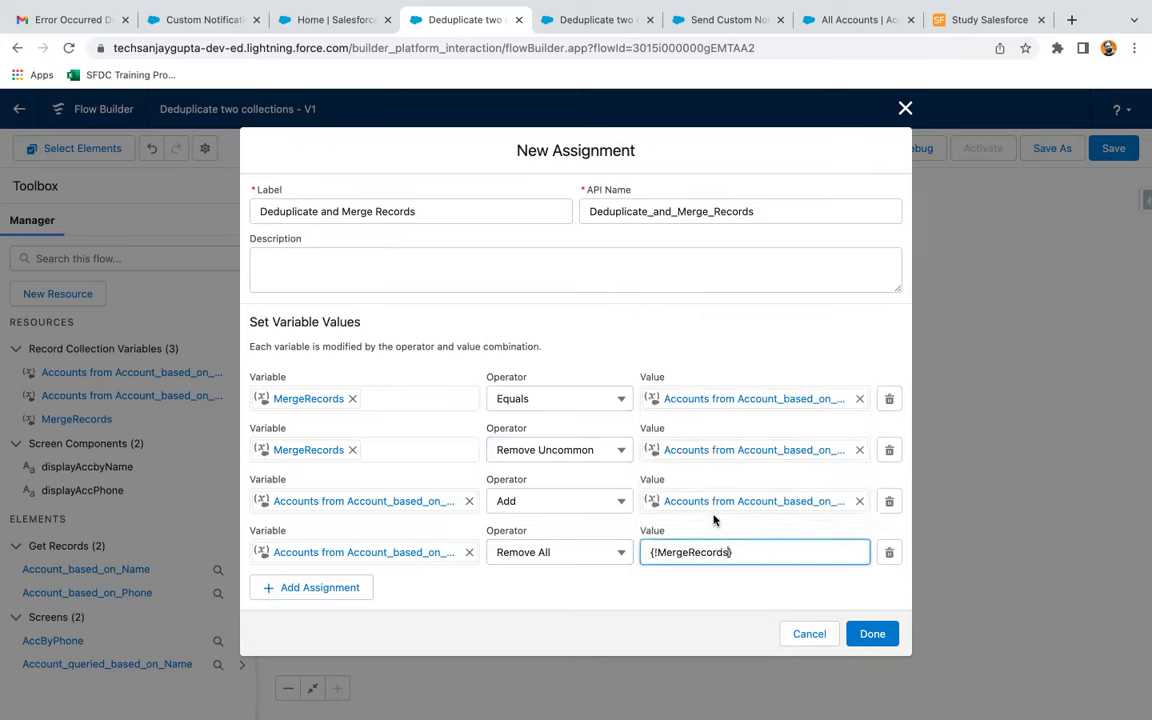
left_click(728, 579)
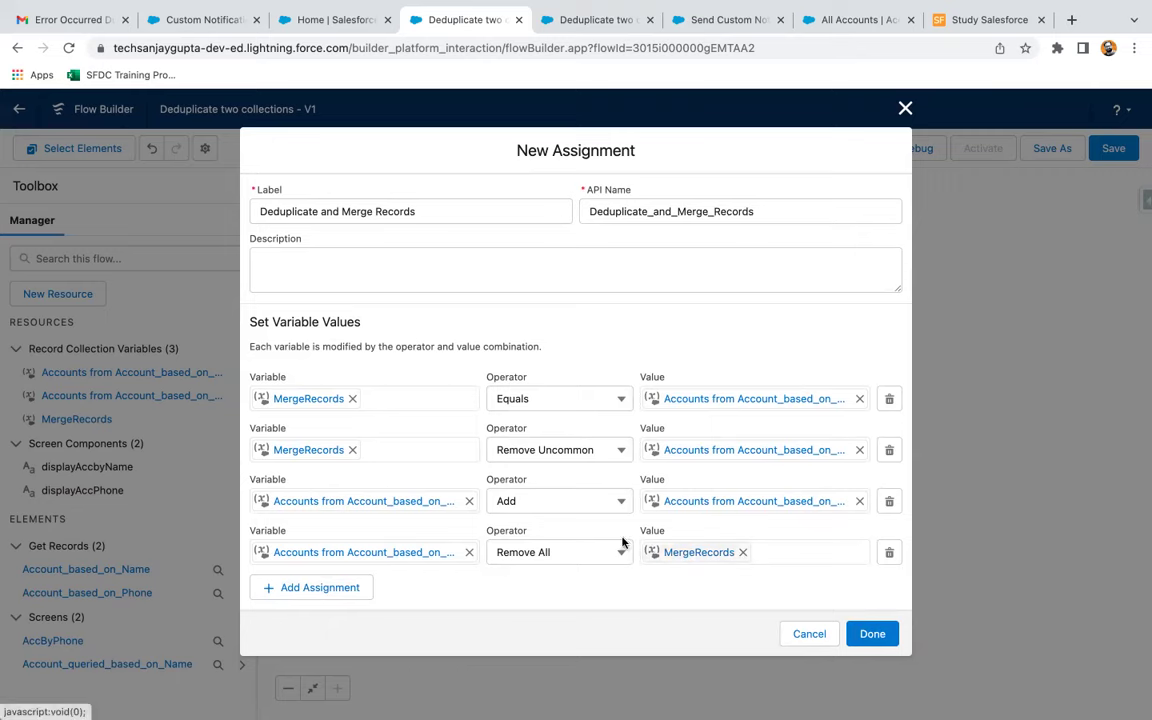
Add a fifth assignment that uses Add to append MergeRecords to the Accounts from Account_based_on_Name collection, and finish the Assignment element
left_click(334, 587)
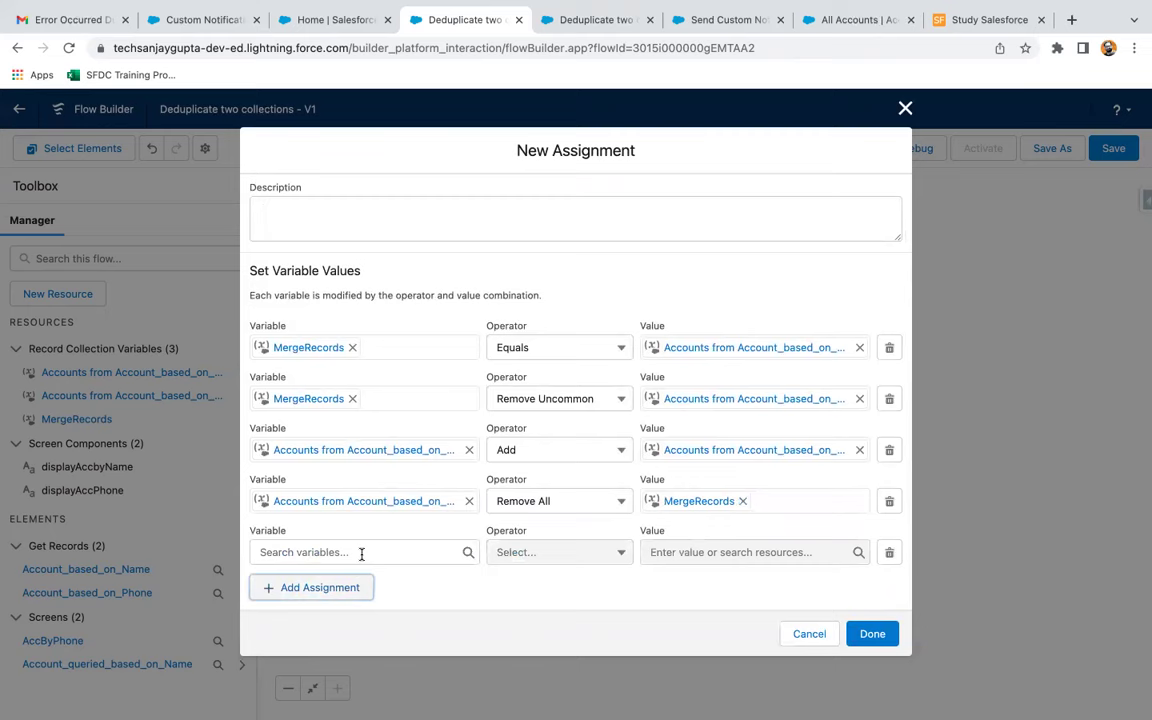
left_click(360, 551)
type("acc")
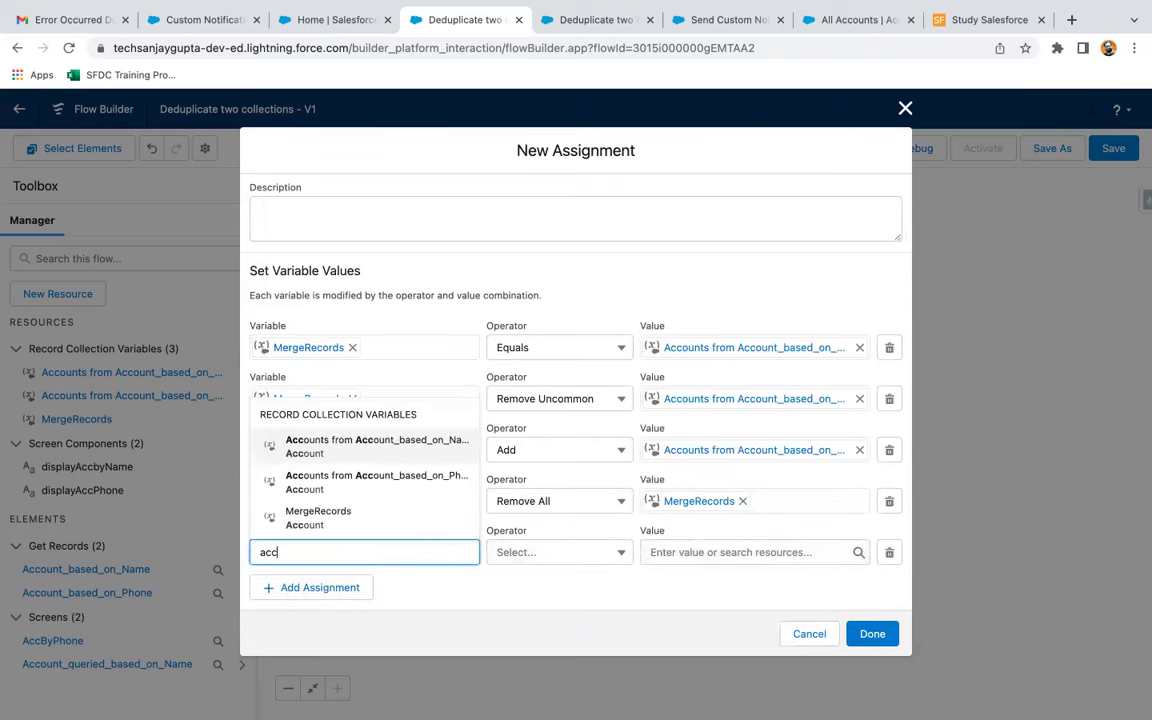
left_click(399, 445)
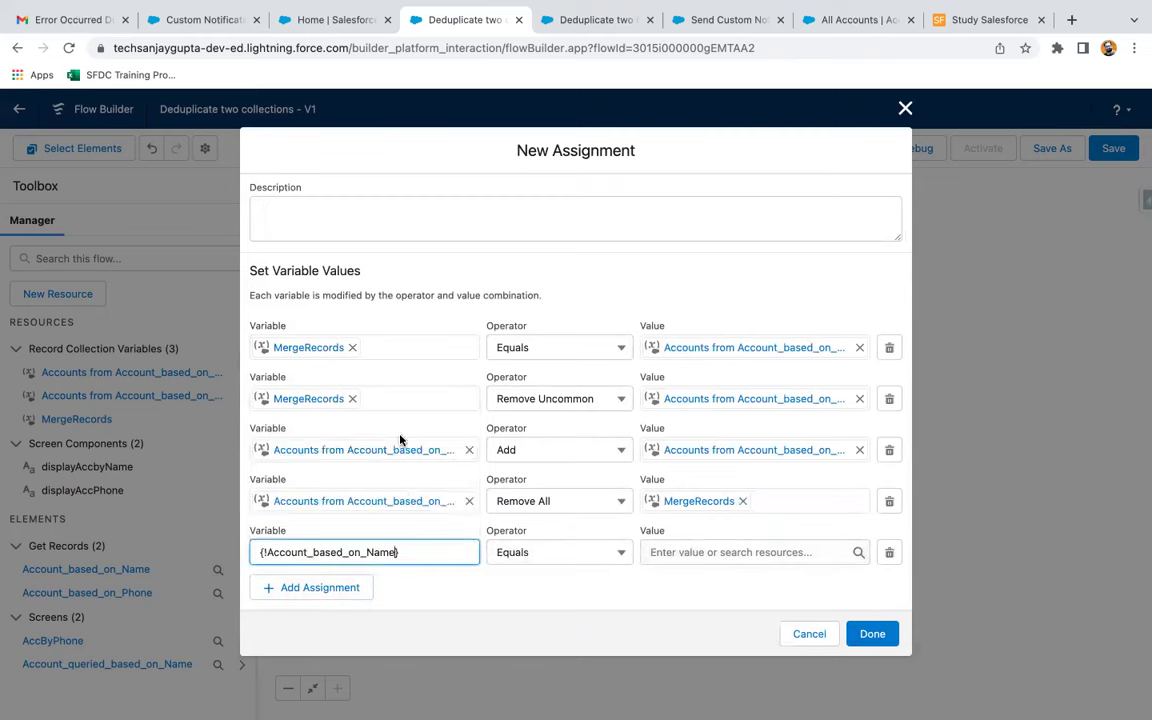
left_click(607, 558)
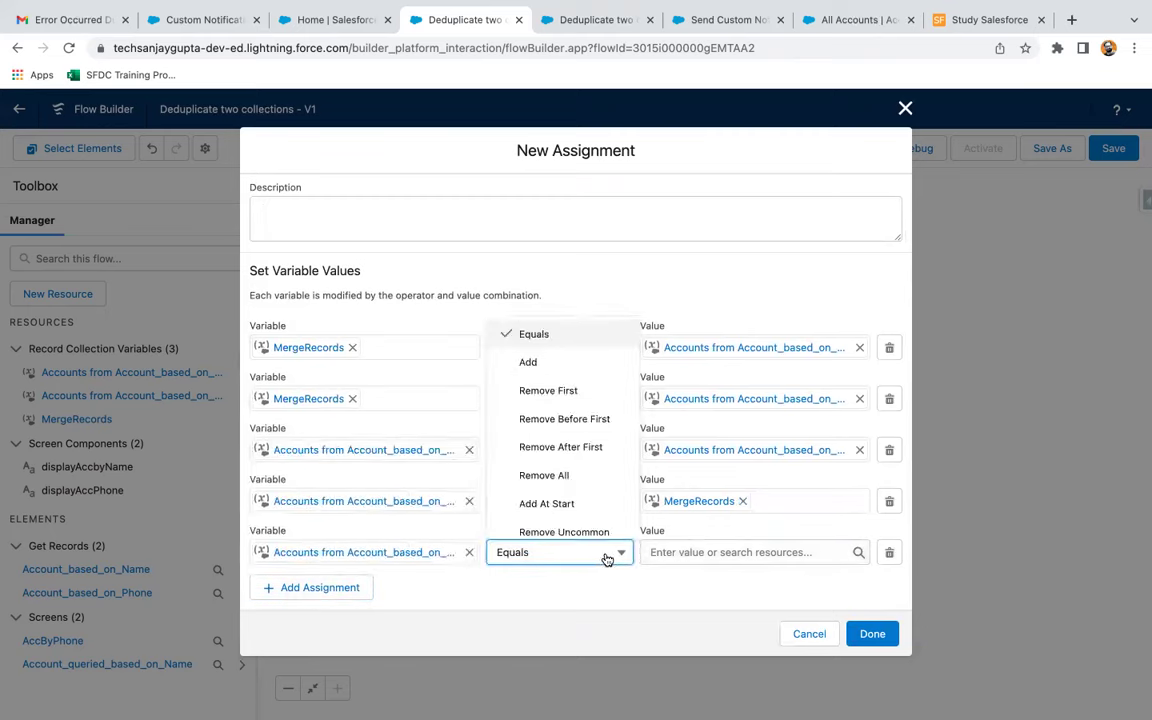
left_click(566, 370)
left_click(688, 550)
type("mer")
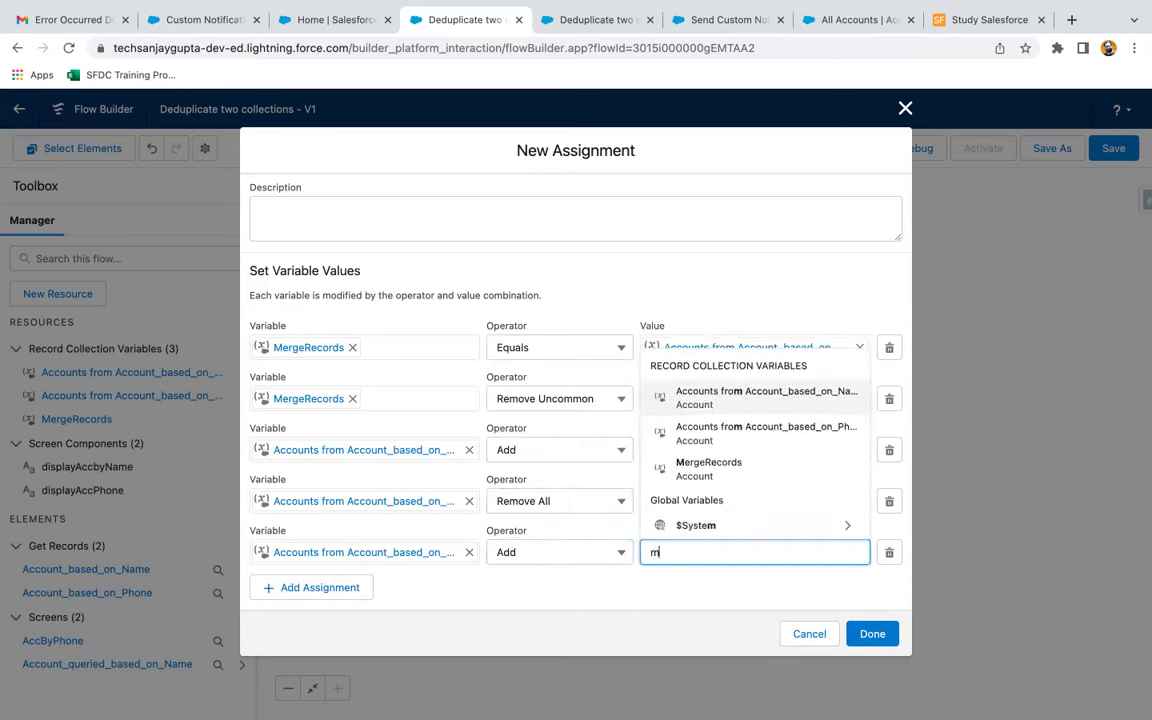
left_click(722, 527)
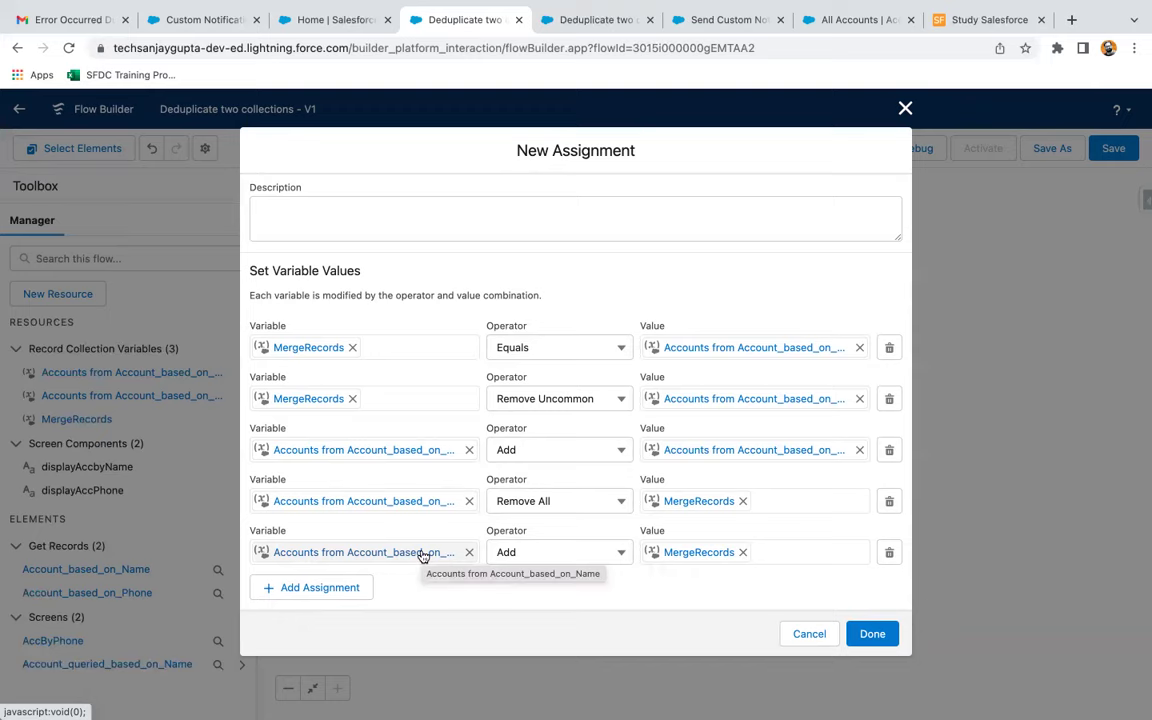
left_click(872, 634)
Add a Screen element after the Deduplicate and Merge Records assignment, labelled "deduplicate records"
scroll(780, 405, "down", 1)
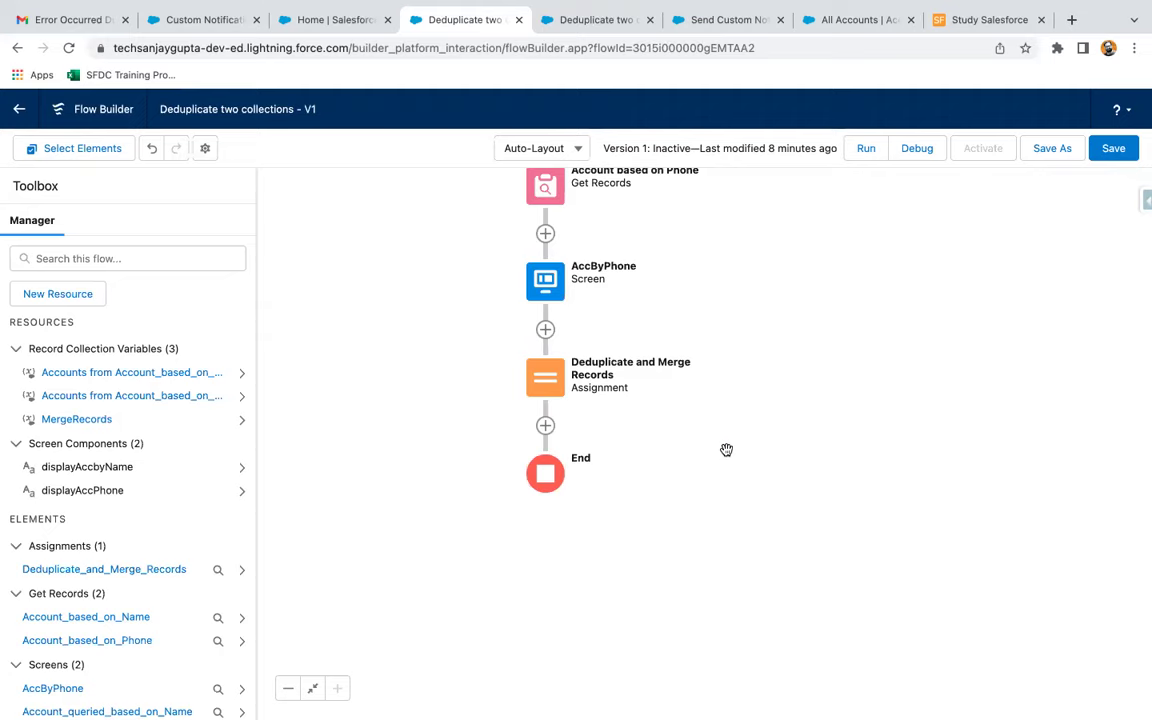
left_click(545, 428)
left_click(483, 549)
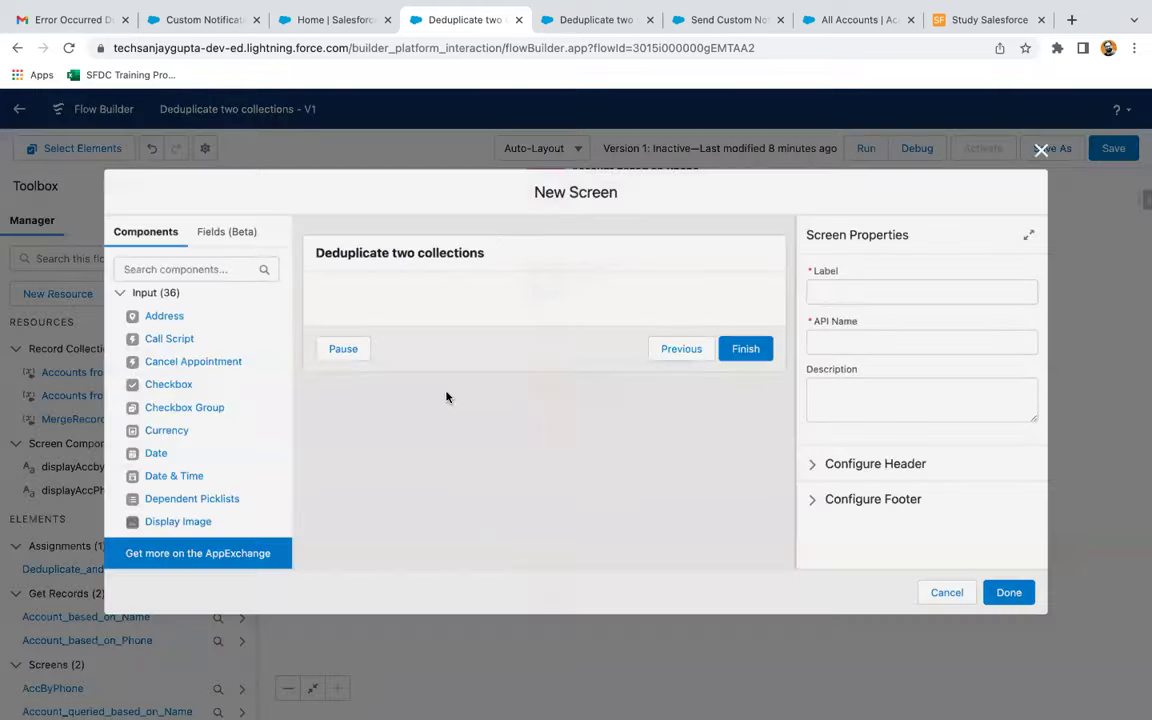
left_click(845, 288)
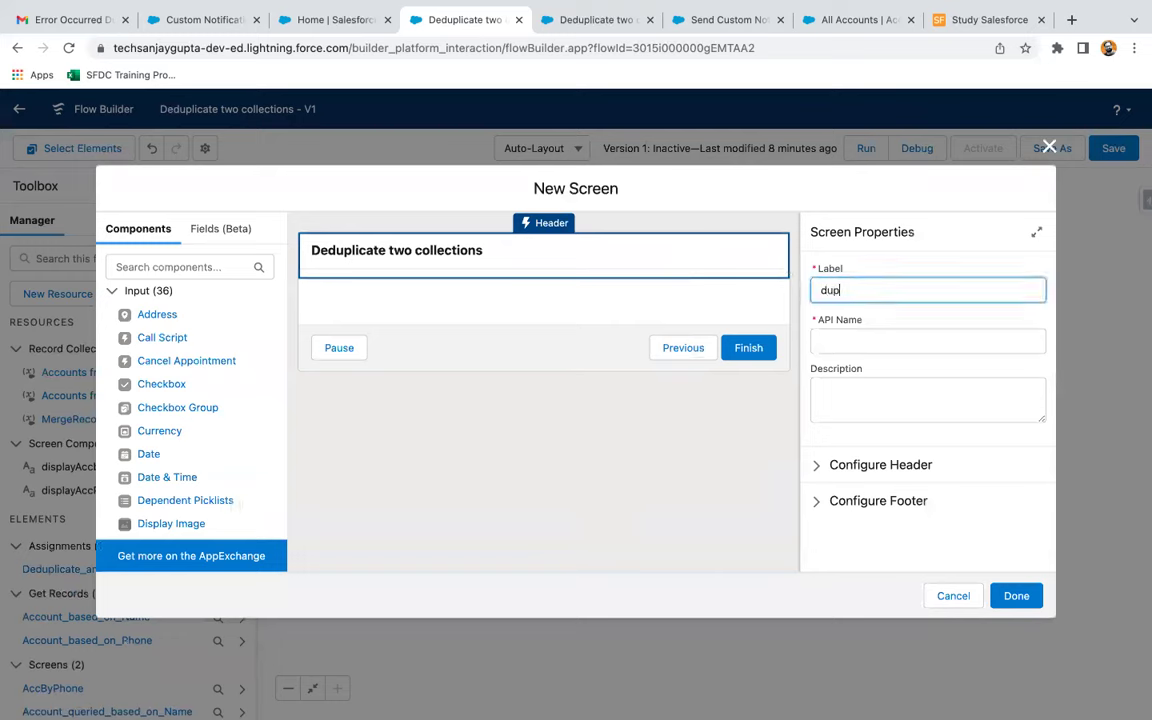
type("deduplicate records")
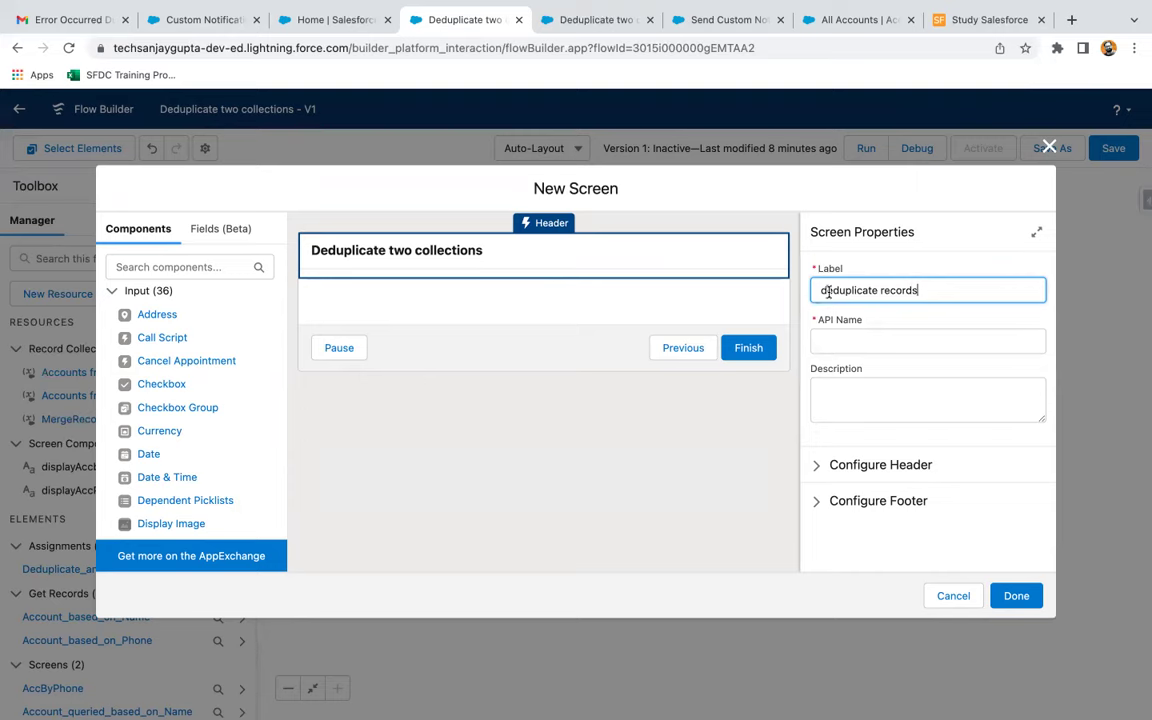
left_click(869, 324)
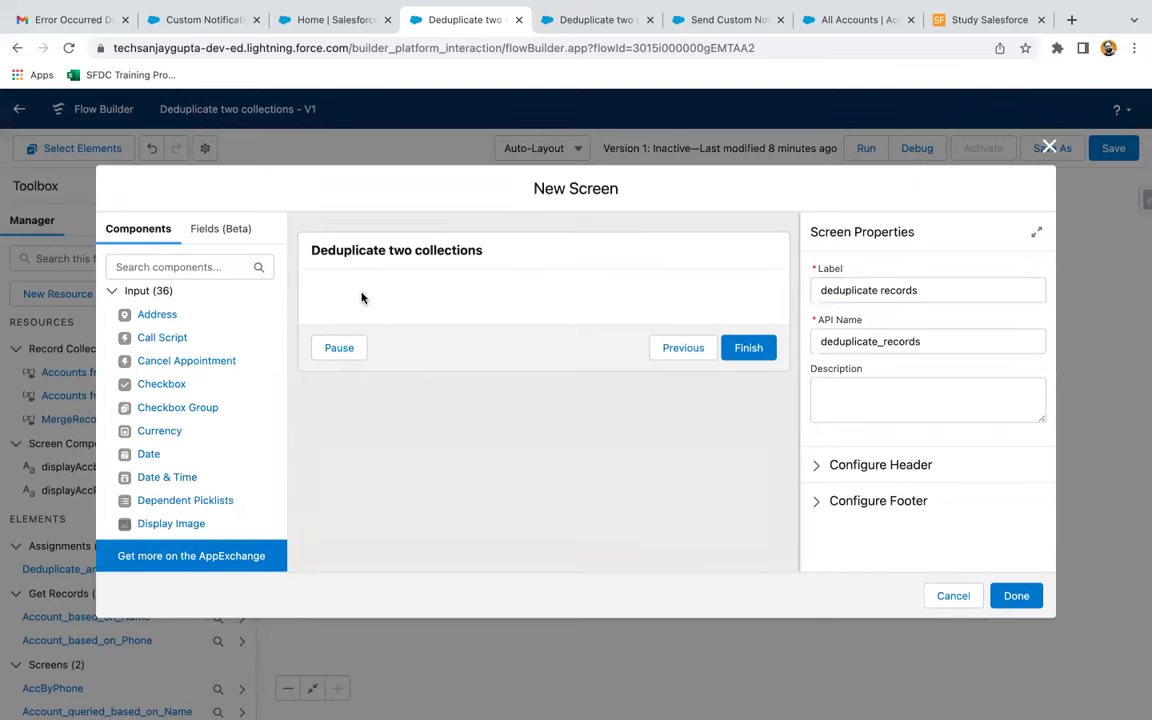
Place a Display Text component on the new screen with the API name displayrecords
left_click(206, 266)
type("dis")
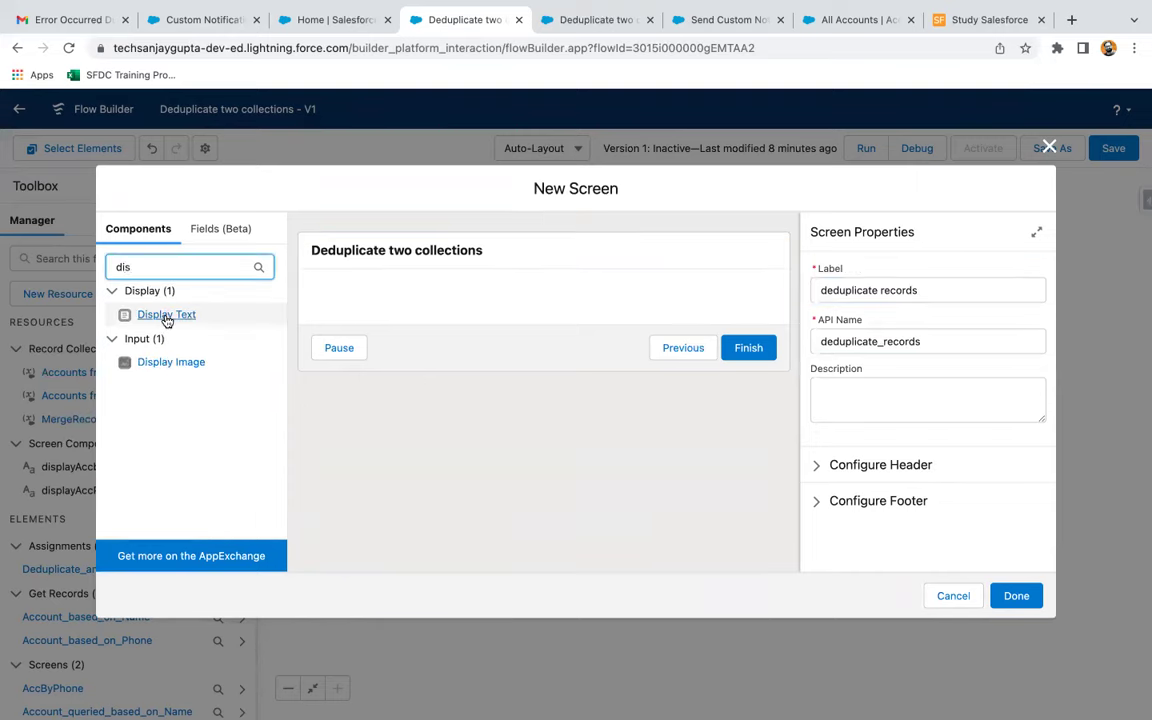
left_click(166, 316)
left_click(864, 295)
type("displayrecords")
Insert the Accounts from Account_based_on_Name collection as the displayrecords content and finish the screen
left_click(896, 345)
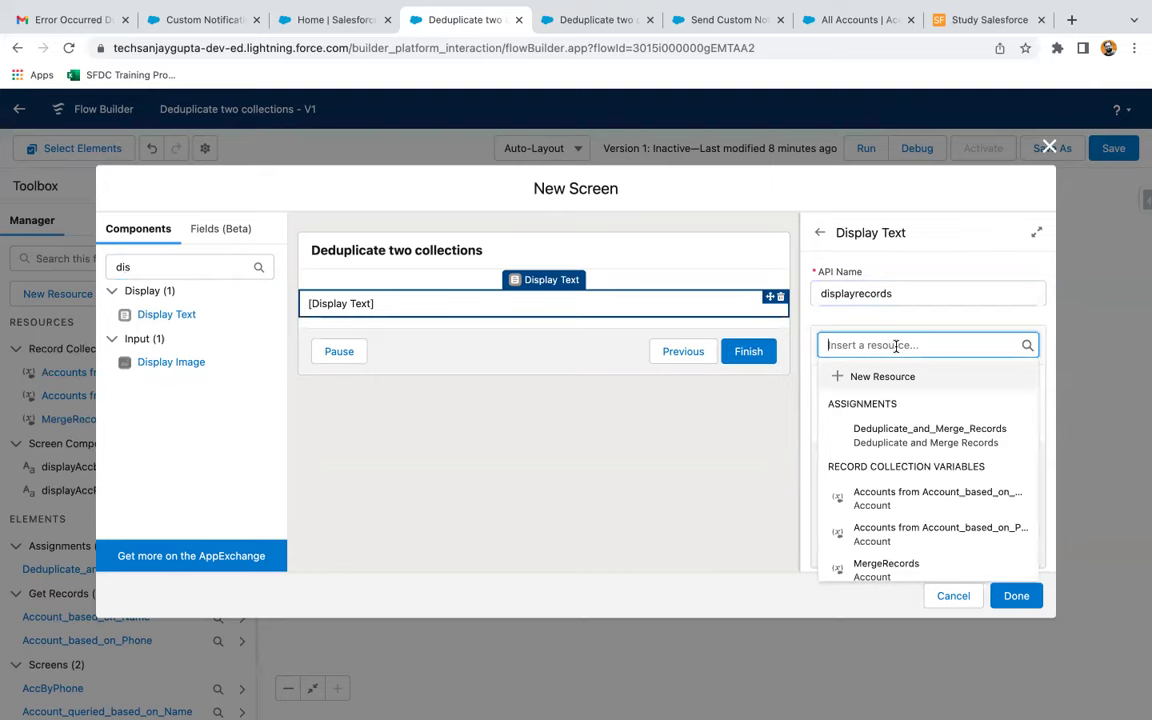
type("disp")
key("BackSpace")
key("BackSpace")
key("BackSpace")
key("BackSpace")
type("account")
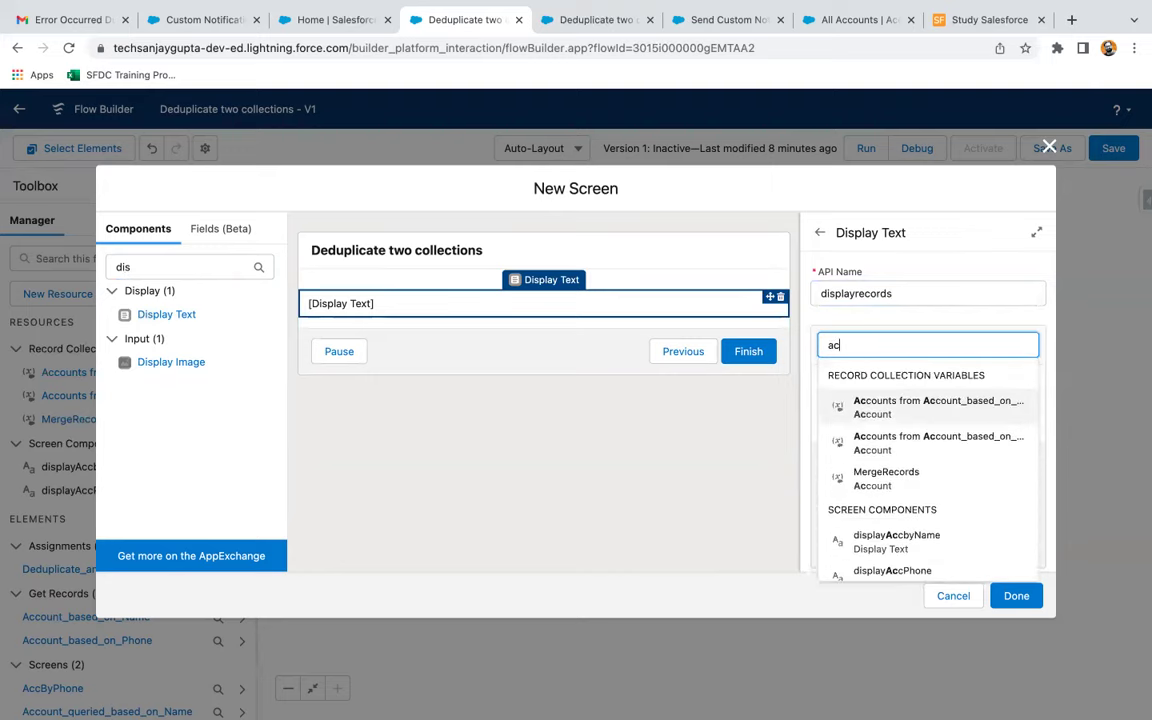
left_click(969, 406)
left_click(939, 346)
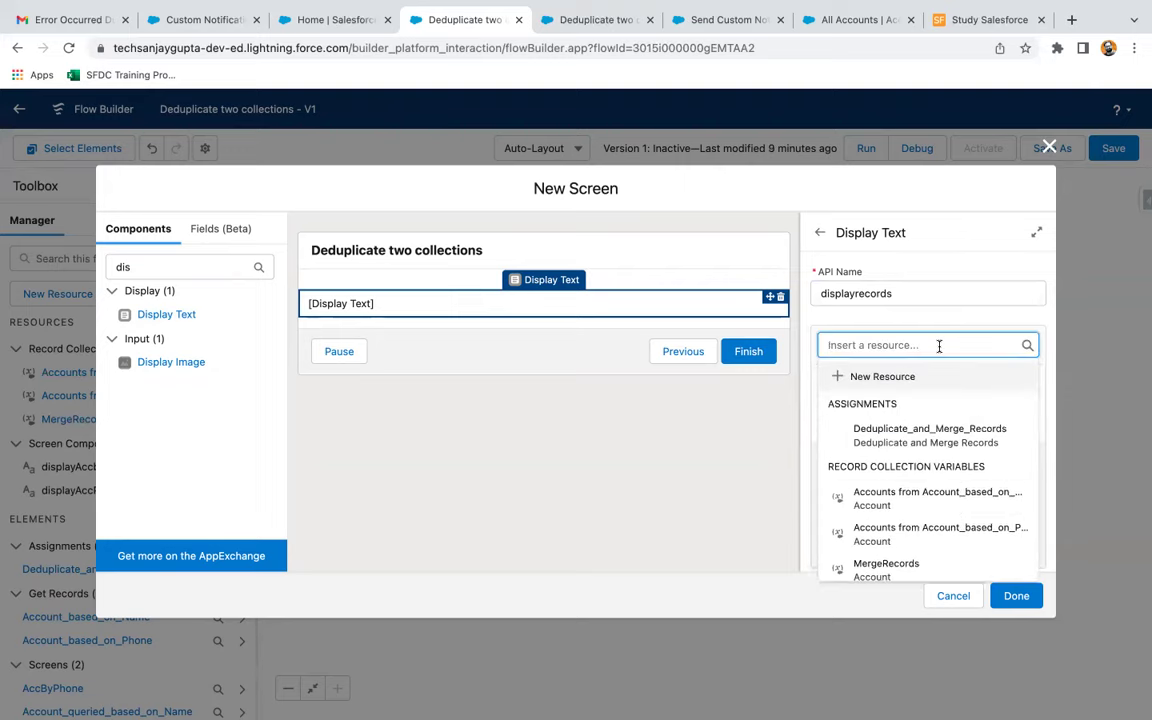
type("name")
left_click(928, 402)
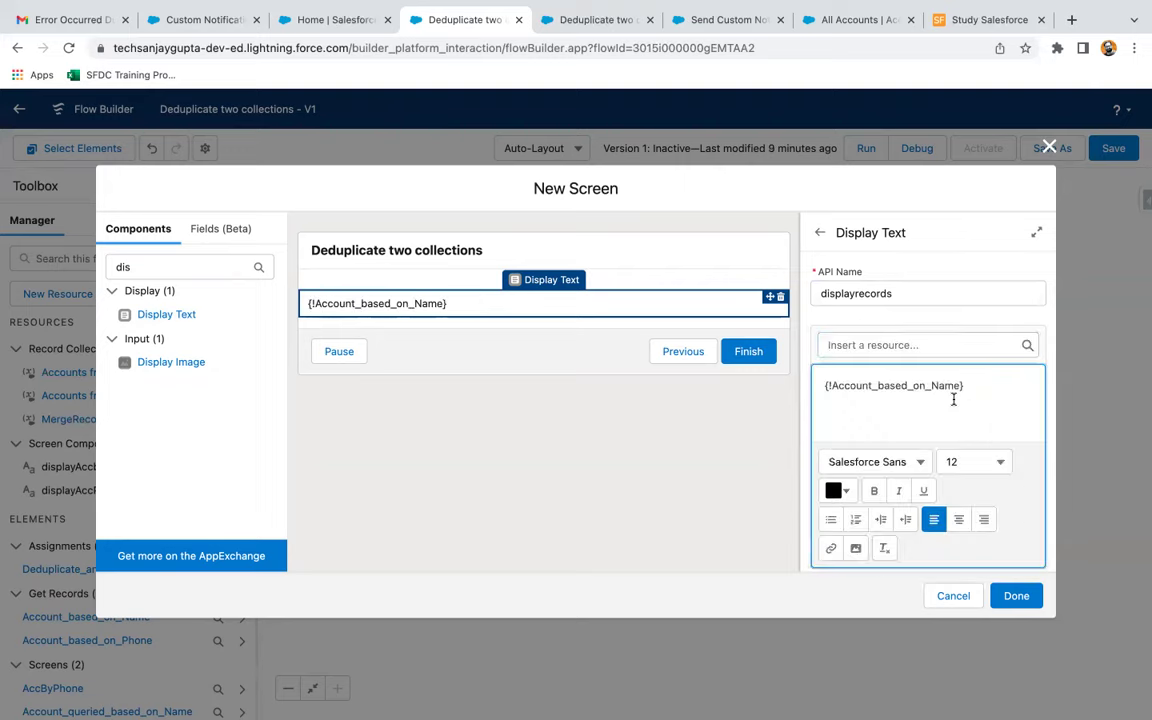
left_click(1020, 596)
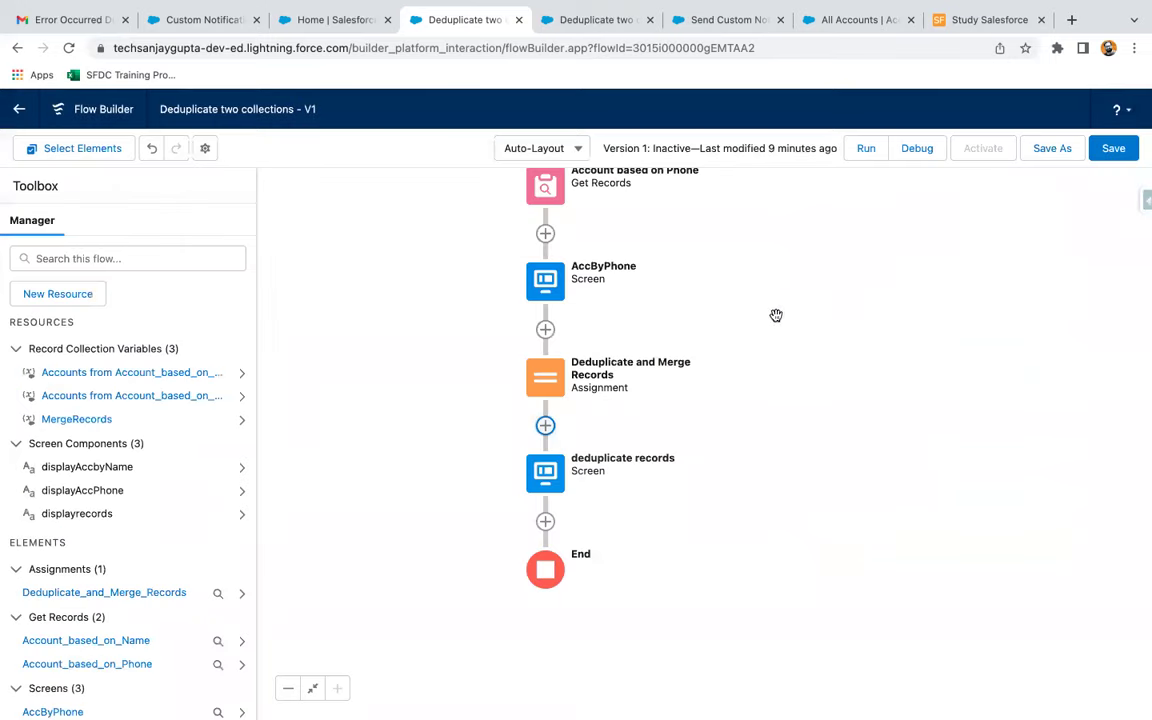
Save the flow and start a debug run with the default debug options
left_click(1110, 148)
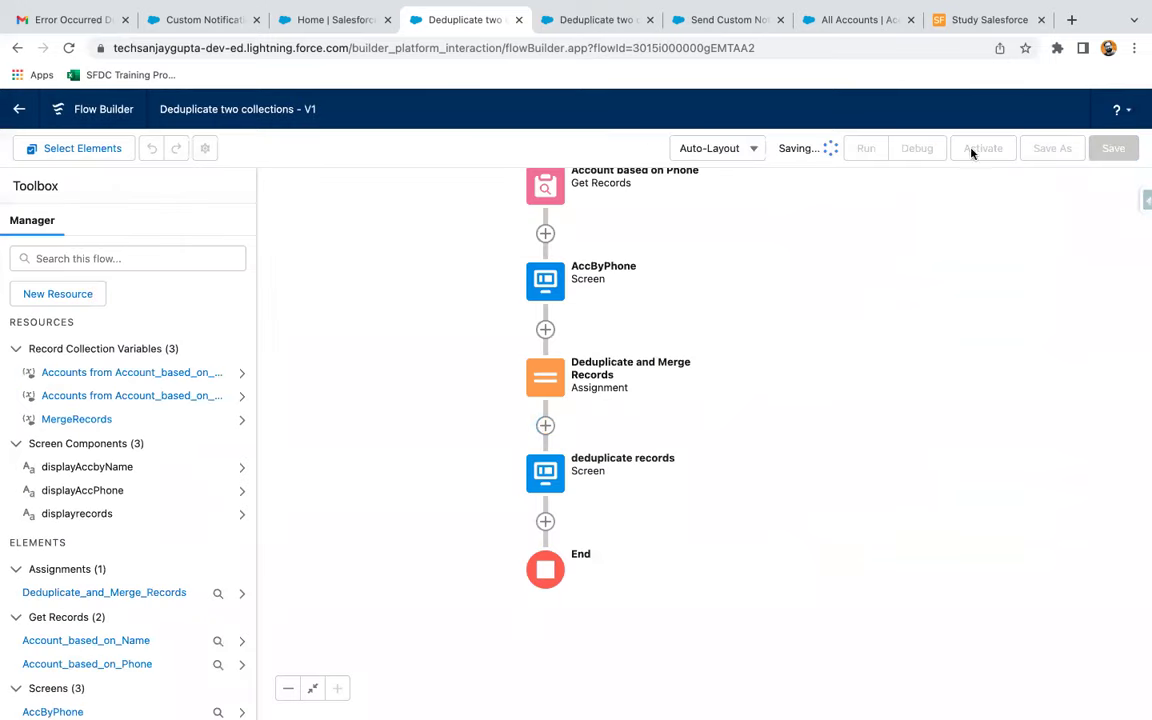
left_click(915, 152)
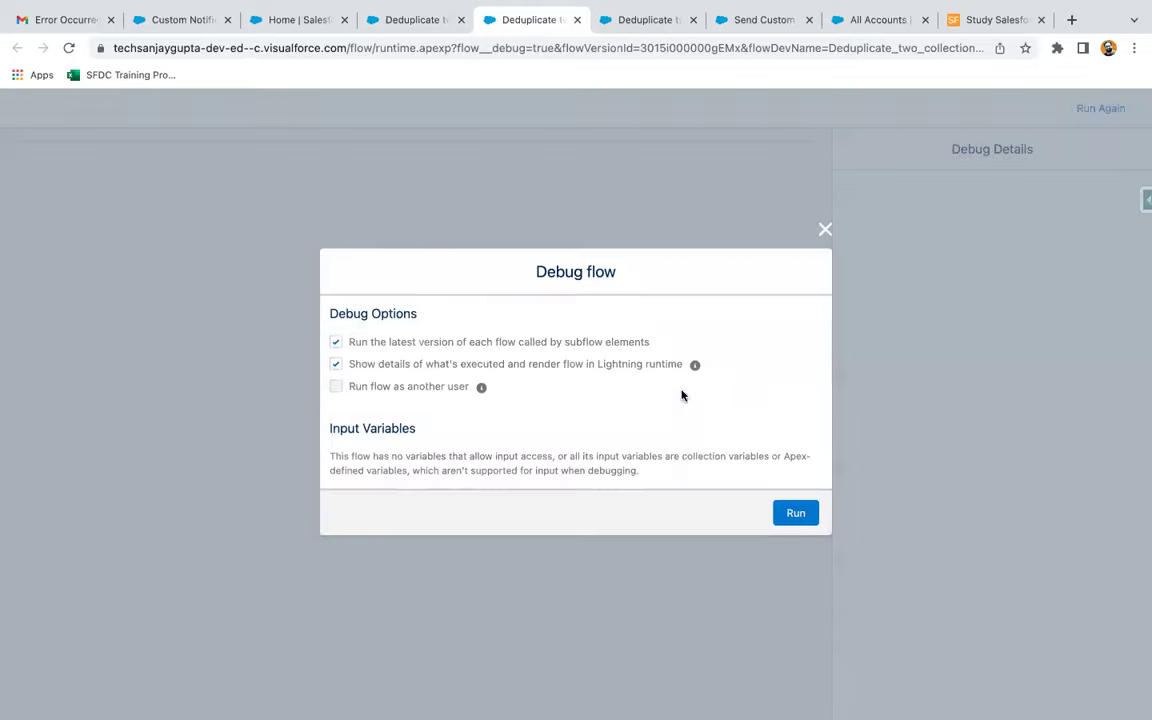
left_click(803, 513)
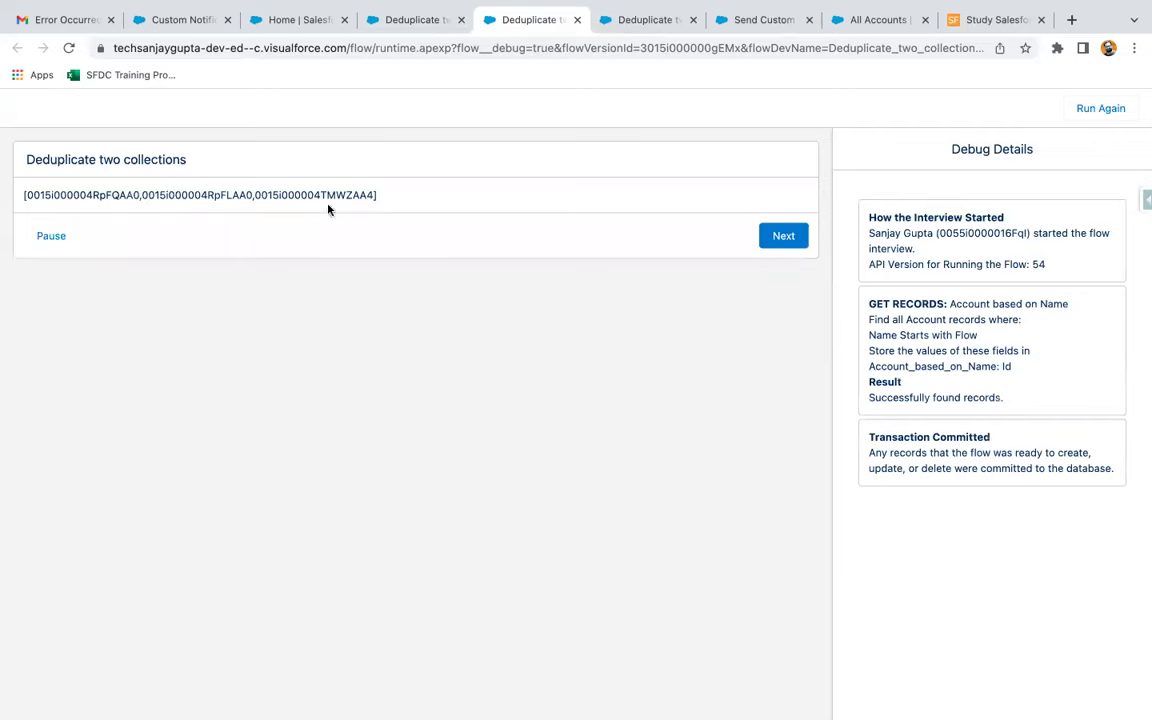
Advance the debug run to the accounts-by-phone screen and examine the debug details for the accounts queried by name
left_click(783, 236)
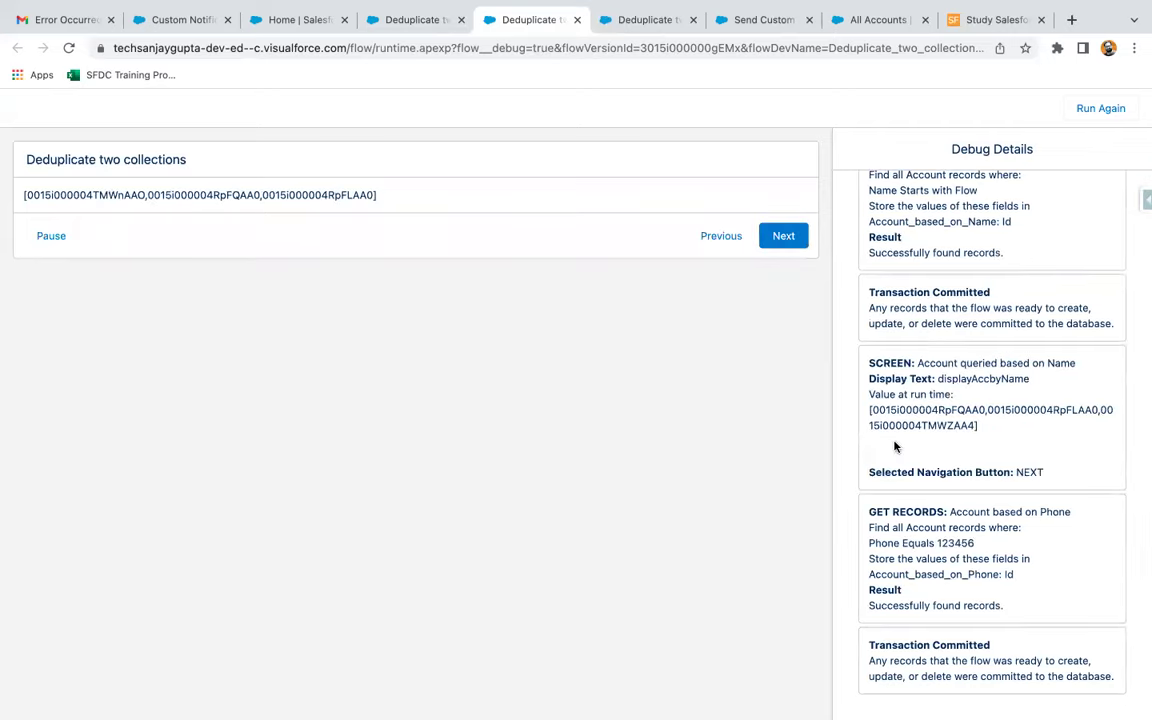
scroll(895, 447, "up", 2)
scroll(896, 468, "down", 3)
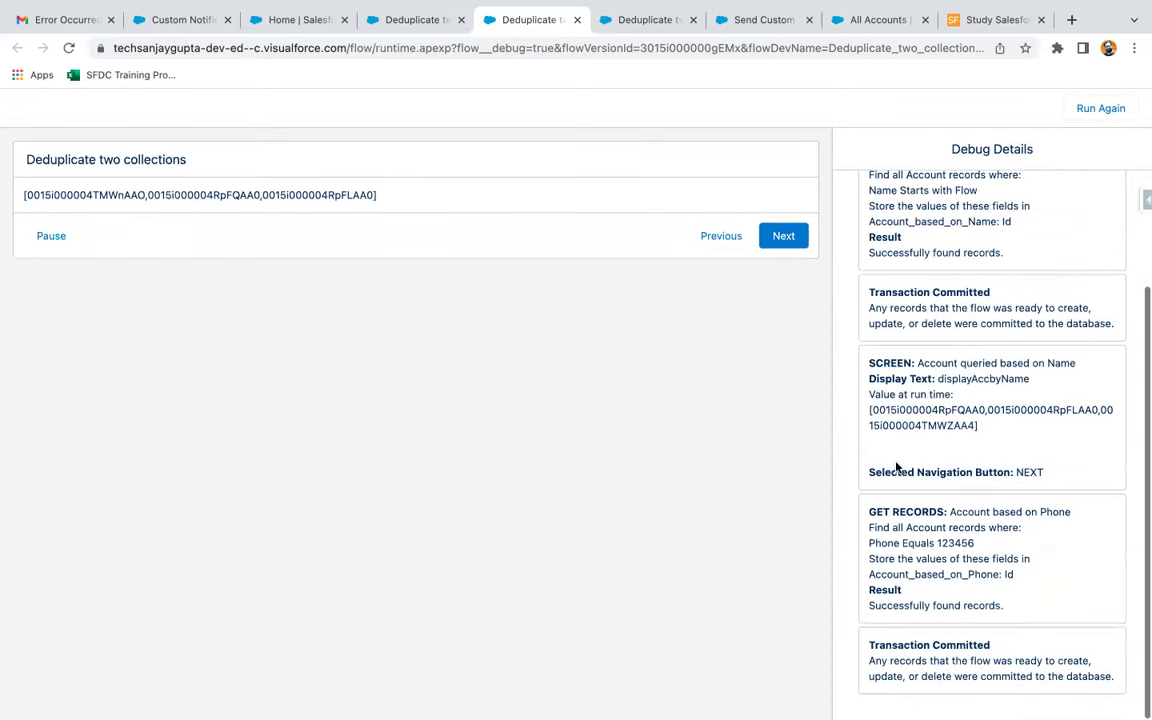
left_click_drag(918, 362, 1030, 382)
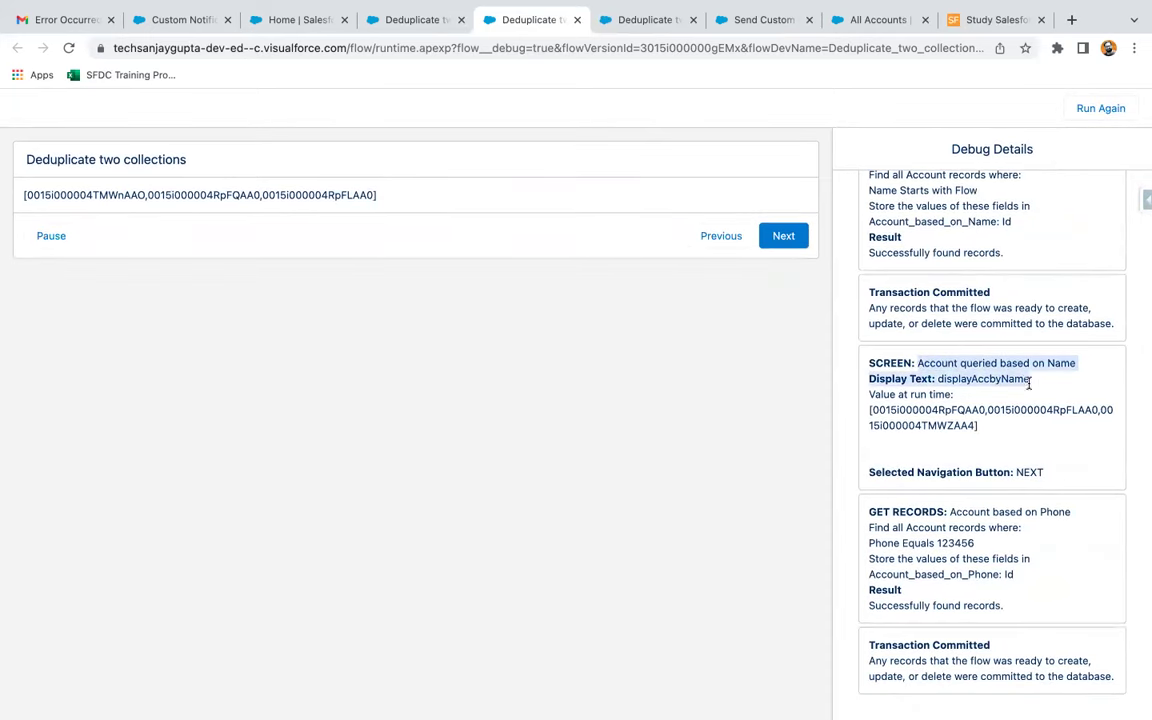
left_click(972, 424)
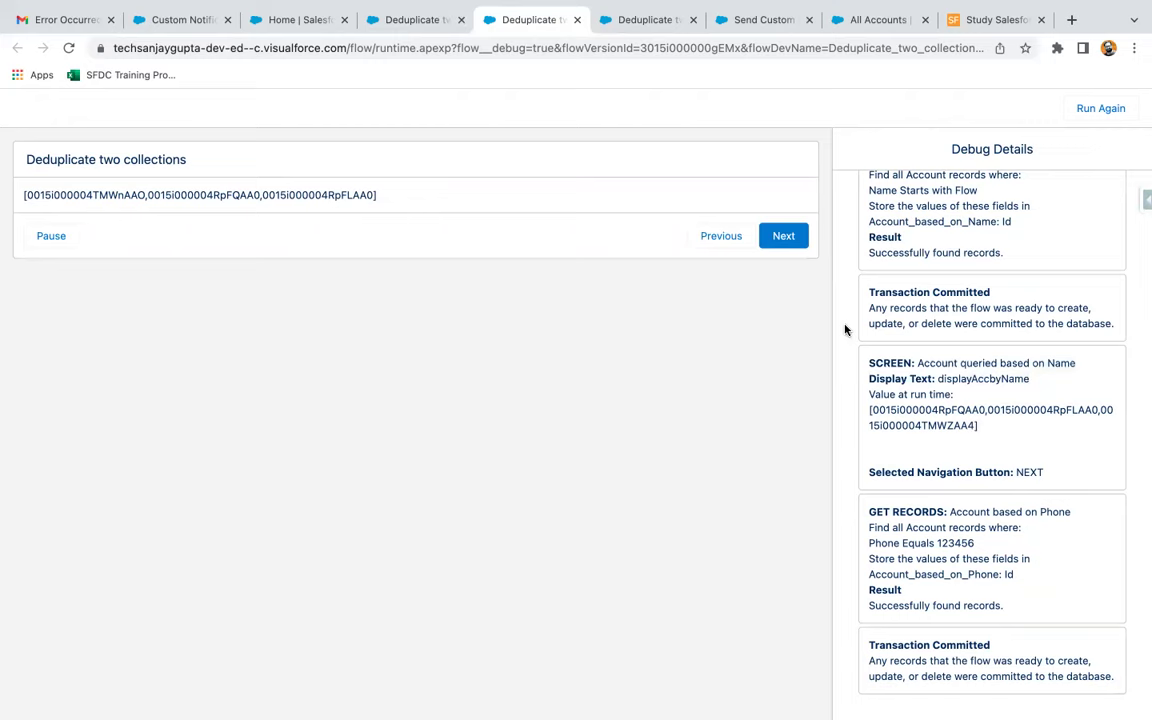
Advance the debug run to the merged-records screen and examine the run-time values of displayAccbyName and displayAccPhone in the debug details
left_click(780, 238)
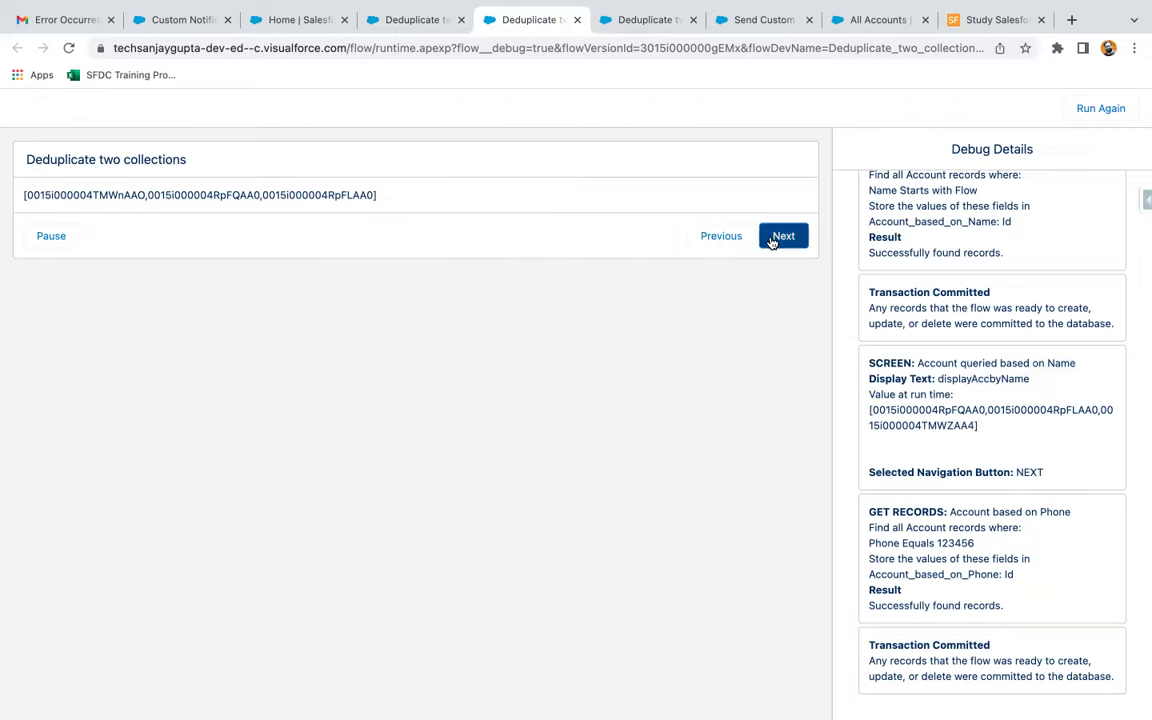
scroll(902, 443, "up", 5)
scroll(902, 440, "up", 2)
scroll(885, 360, "down", 1)
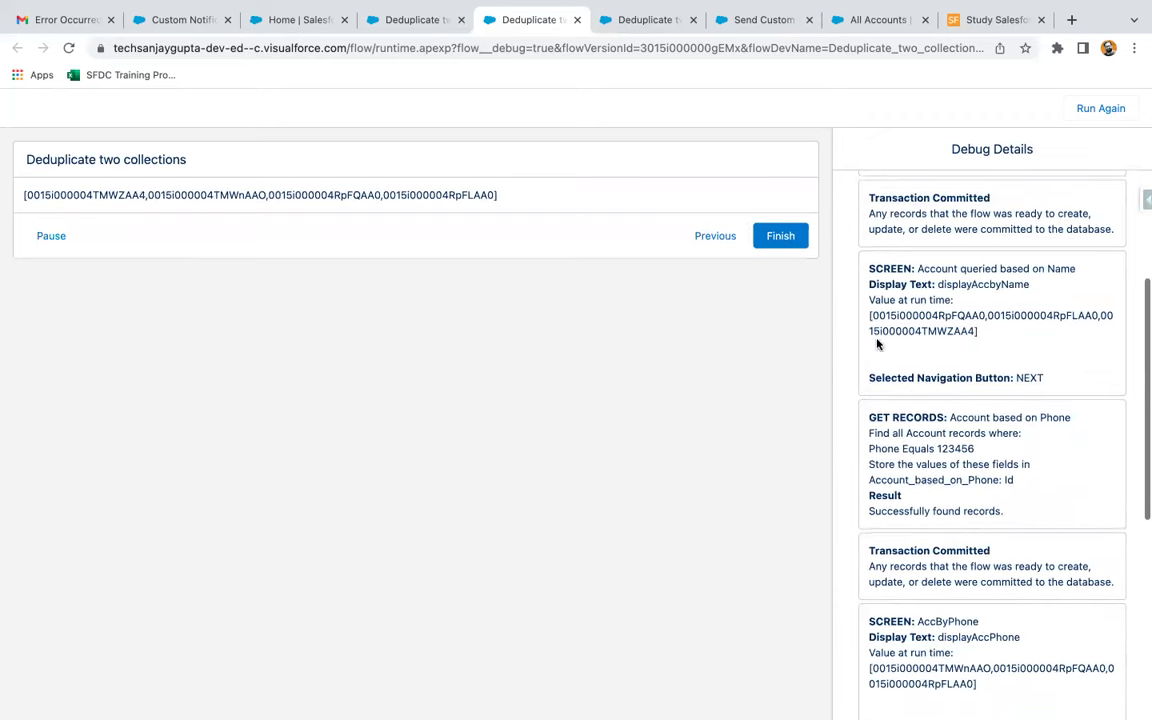
left_click_drag(869, 316, 982, 334)
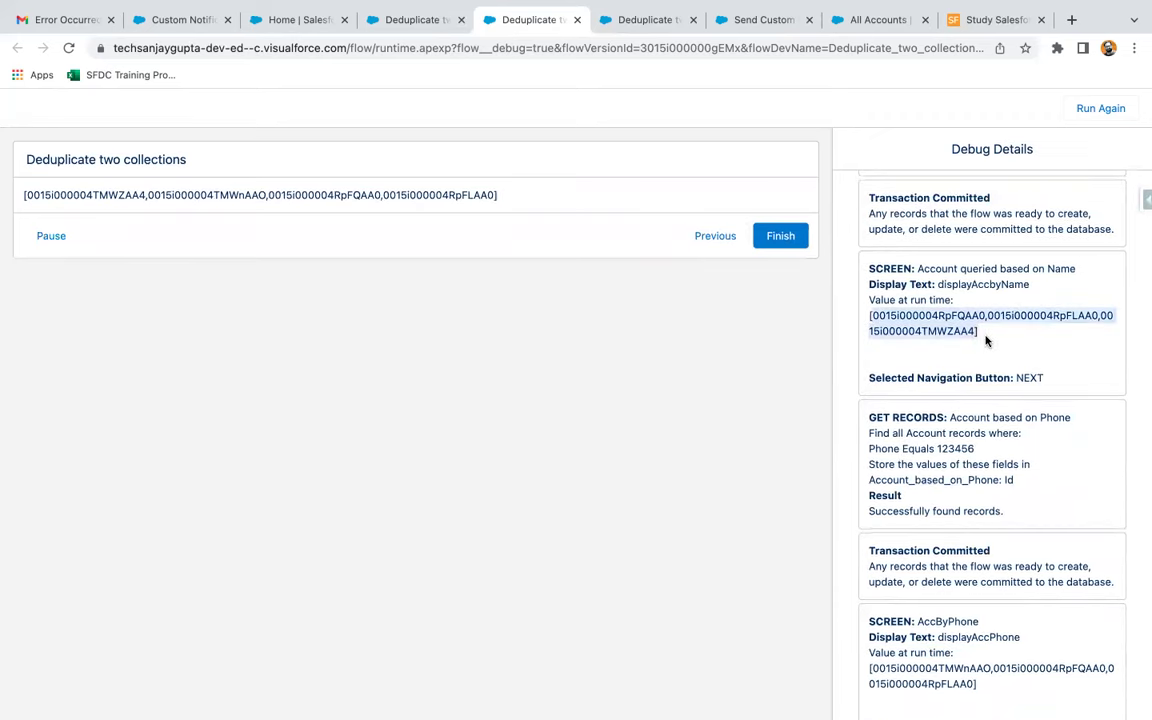
scroll(985, 337, "down", 1)
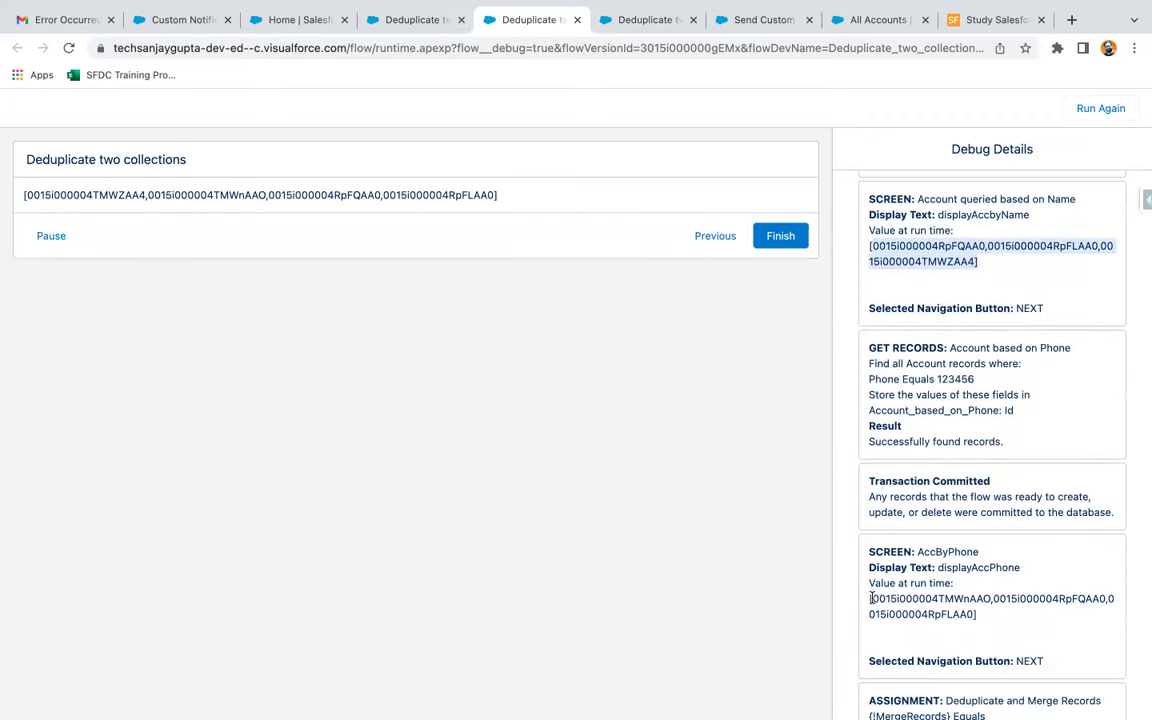
left_click_drag(867, 600, 985, 618)
scroll(993, 617, "down", 1)
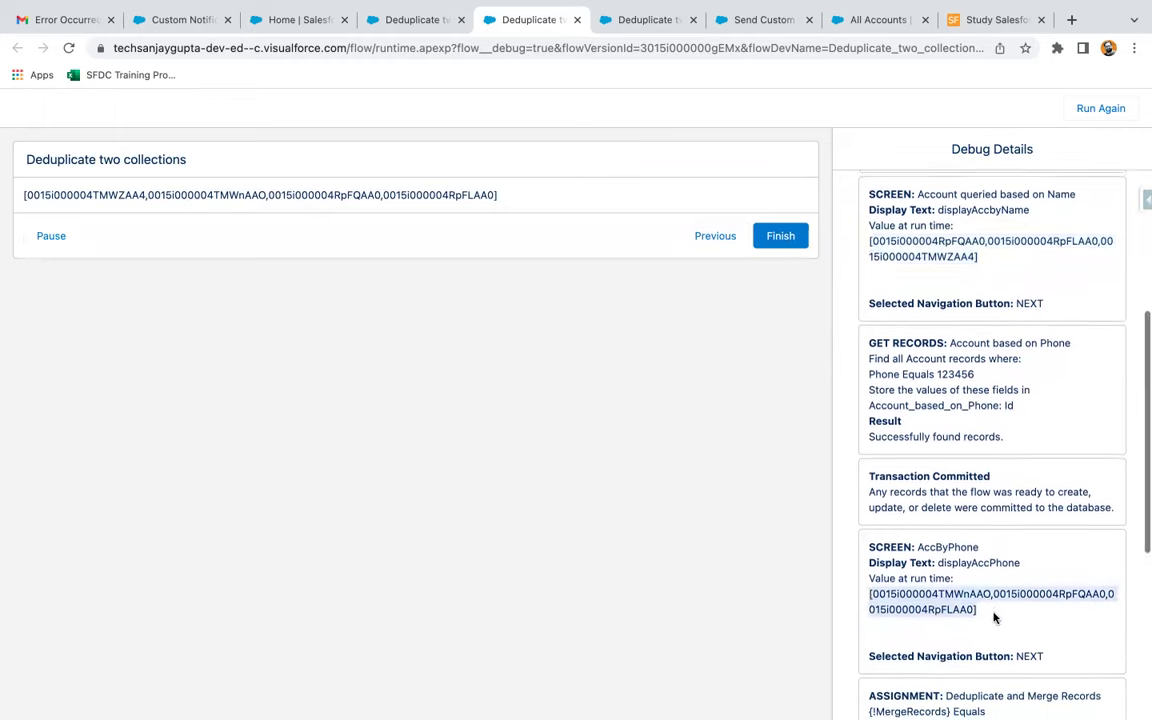
scroll(993, 615, "down", 1)
left_click(997, 546)
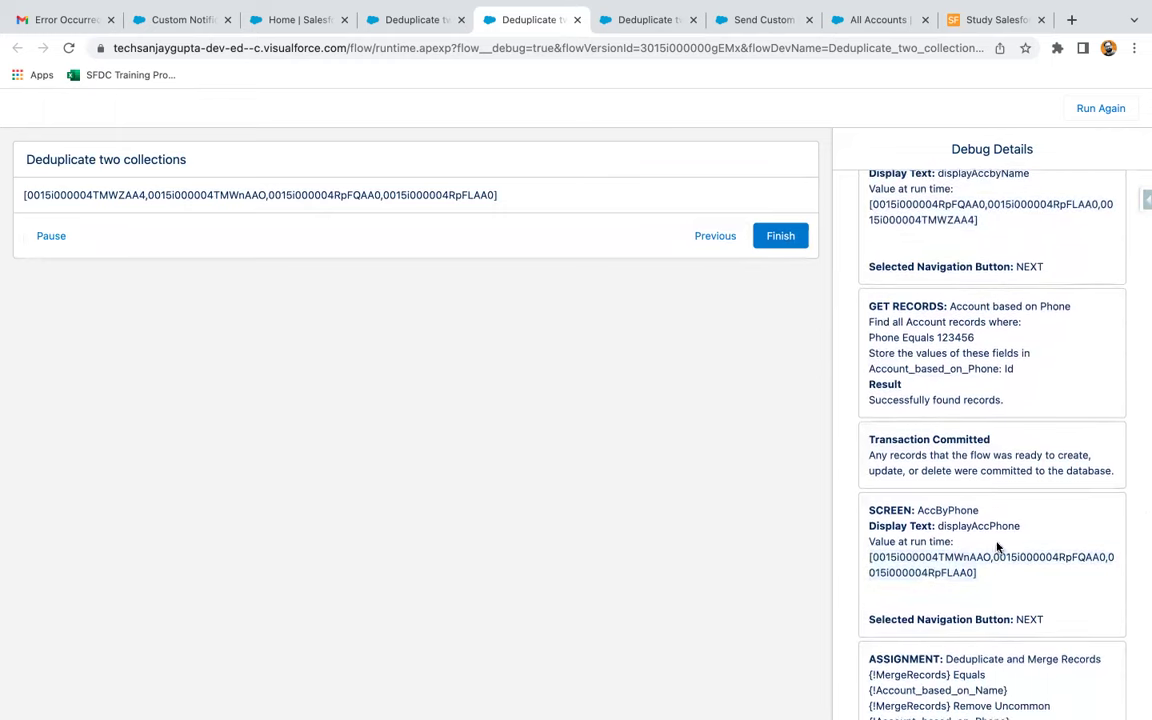
Compare the account IDs common to displayAccbyName and displayAccPhone, and view the Deduplicate and Merge Records assignment details
left_click_drag(866, 204, 1096, 205)
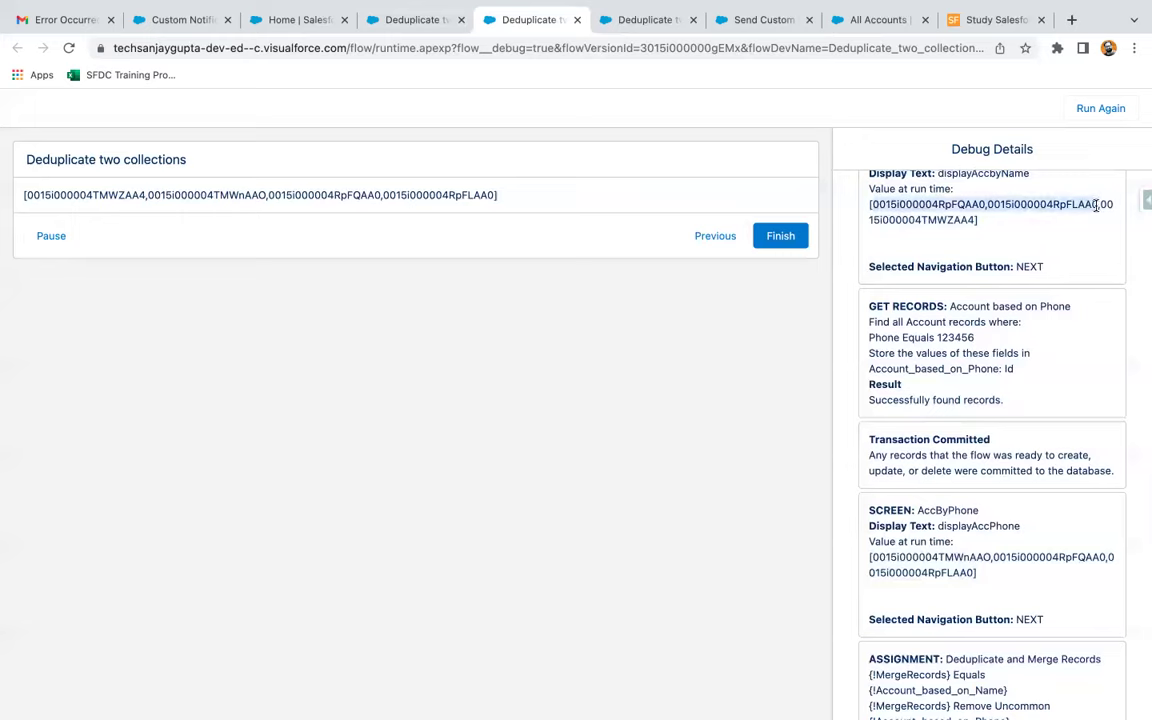
left_click(1004, 579)
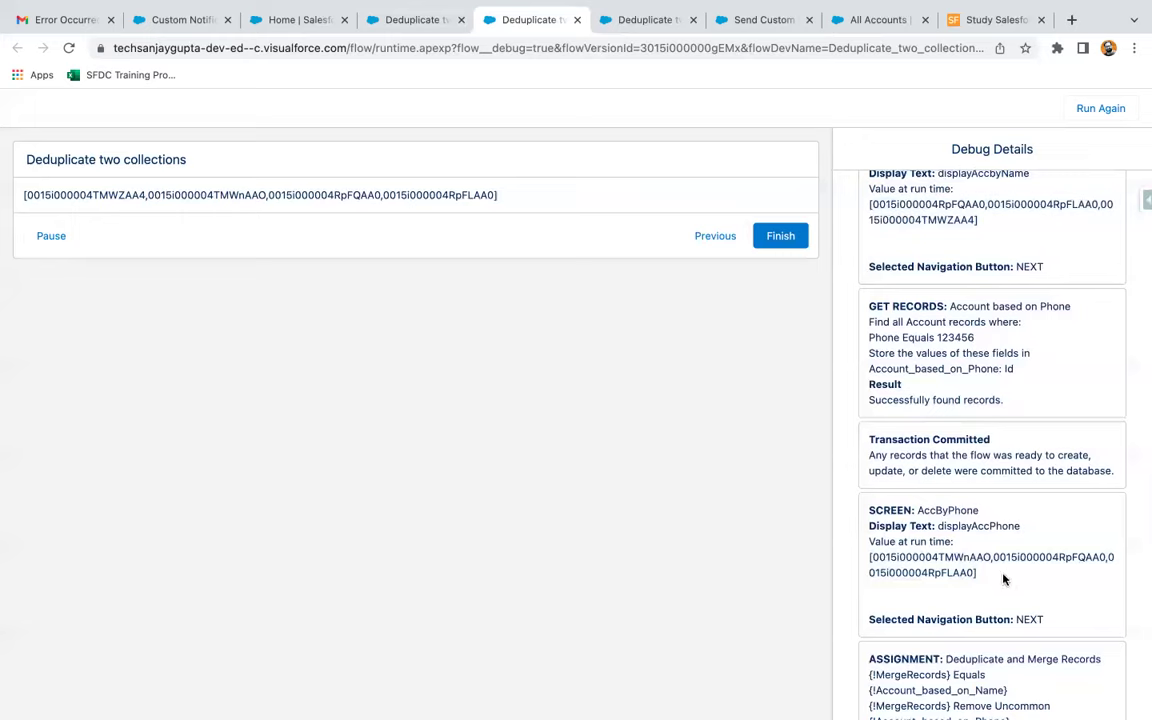
left_click_drag(991, 557, 1004, 571)
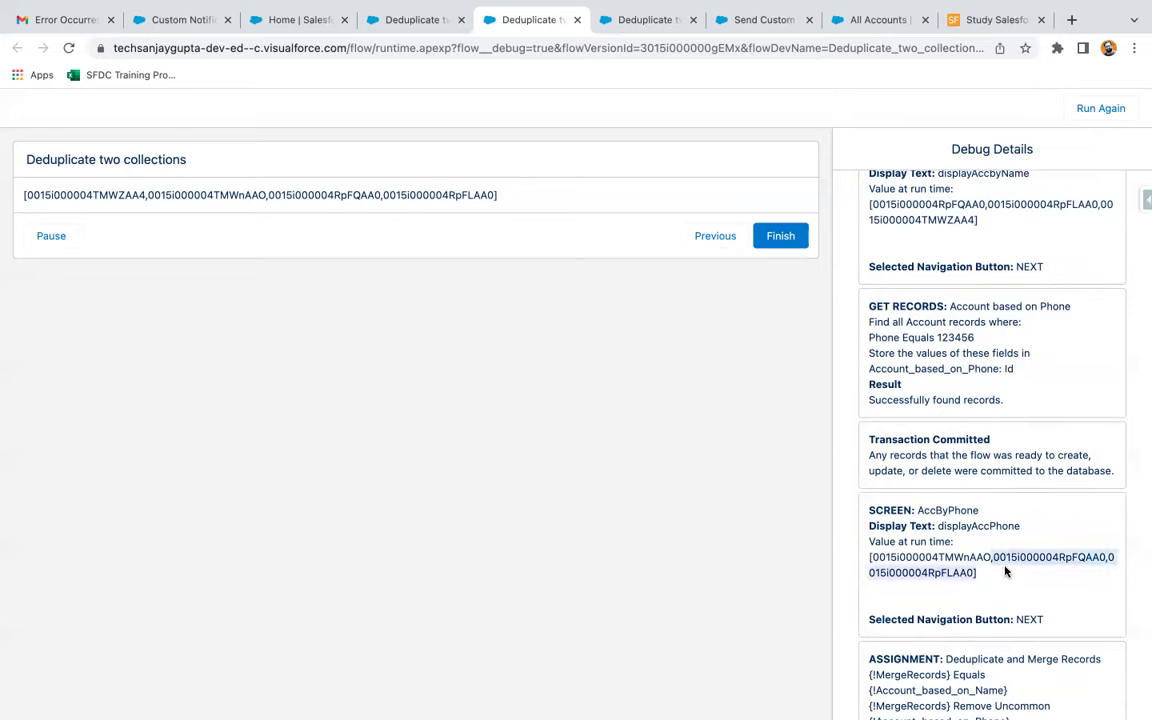
left_click(1013, 586)
scroll(1013, 580, "down", 3)
scroll(1010, 581, "down", 3)
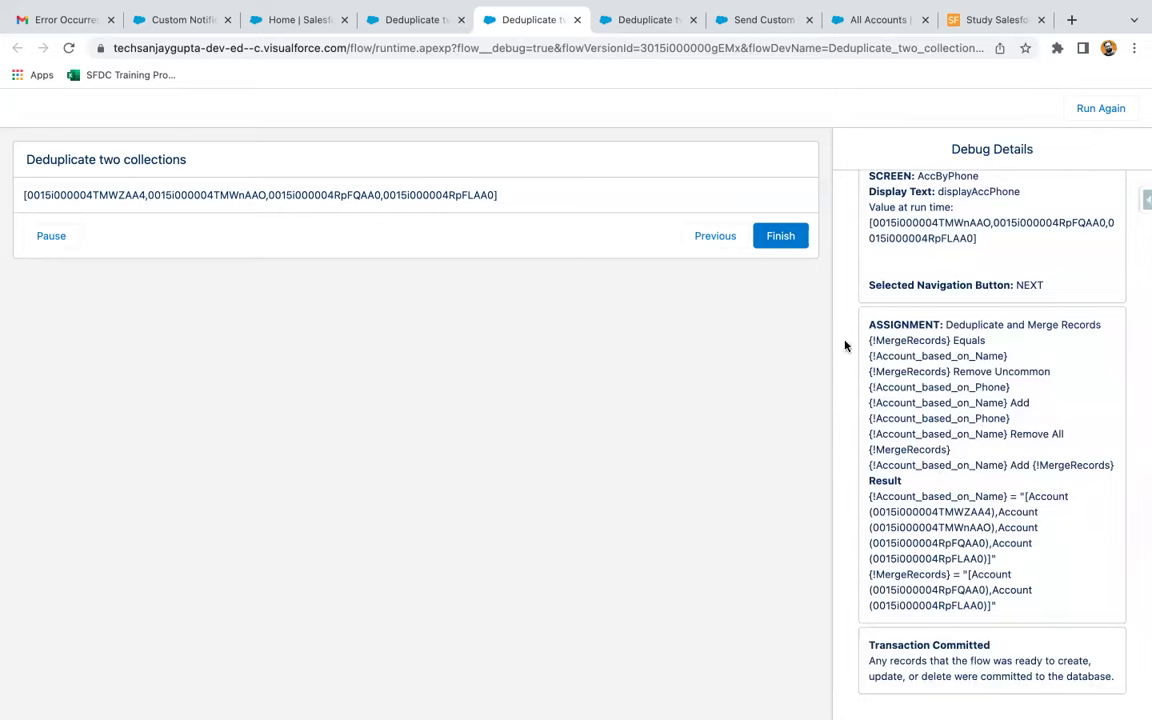
Search the page for the first account ID in the displayAccbyName value to trace it through both collections
scroll(845, 345, "up", 6)
scroll(845, 345, "up", 5)
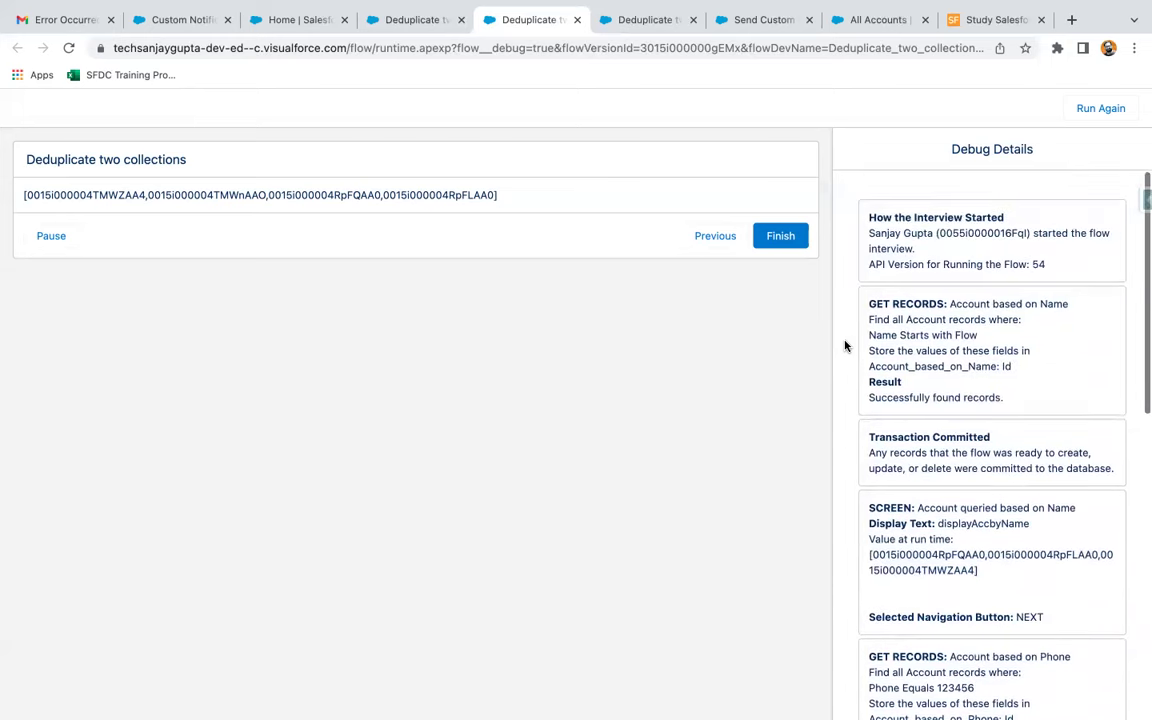
scroll(845, 345, "down", 4)
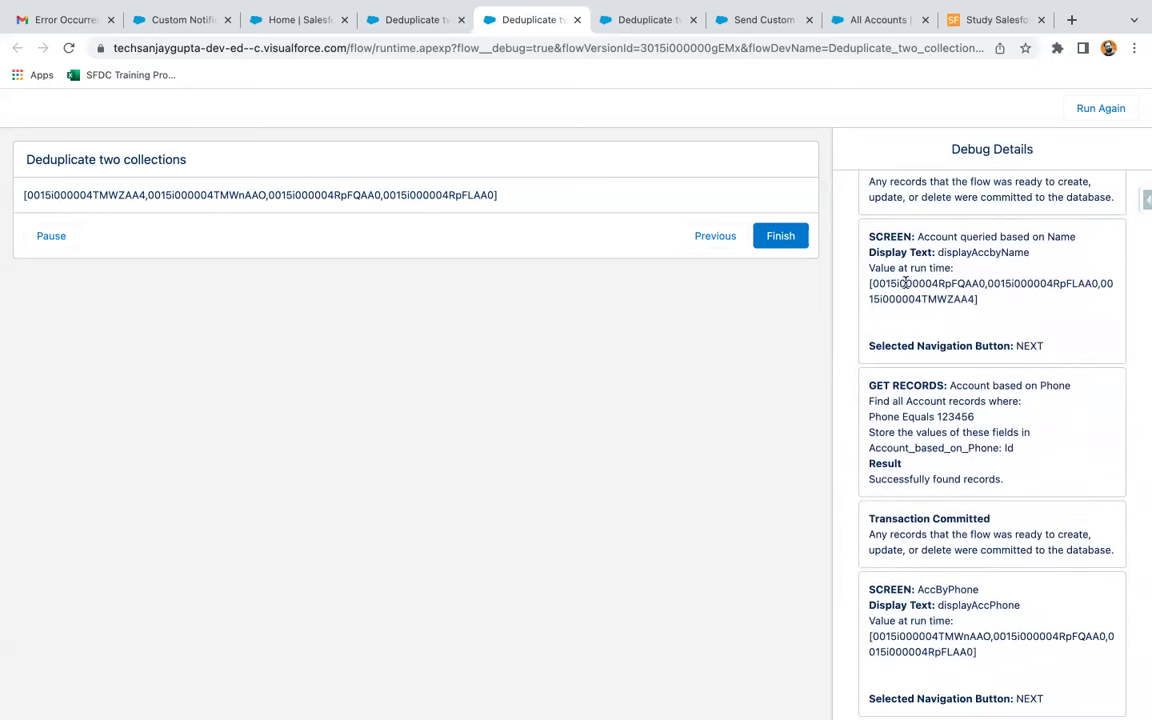
left_click_drag(876, 283, 979, 284)
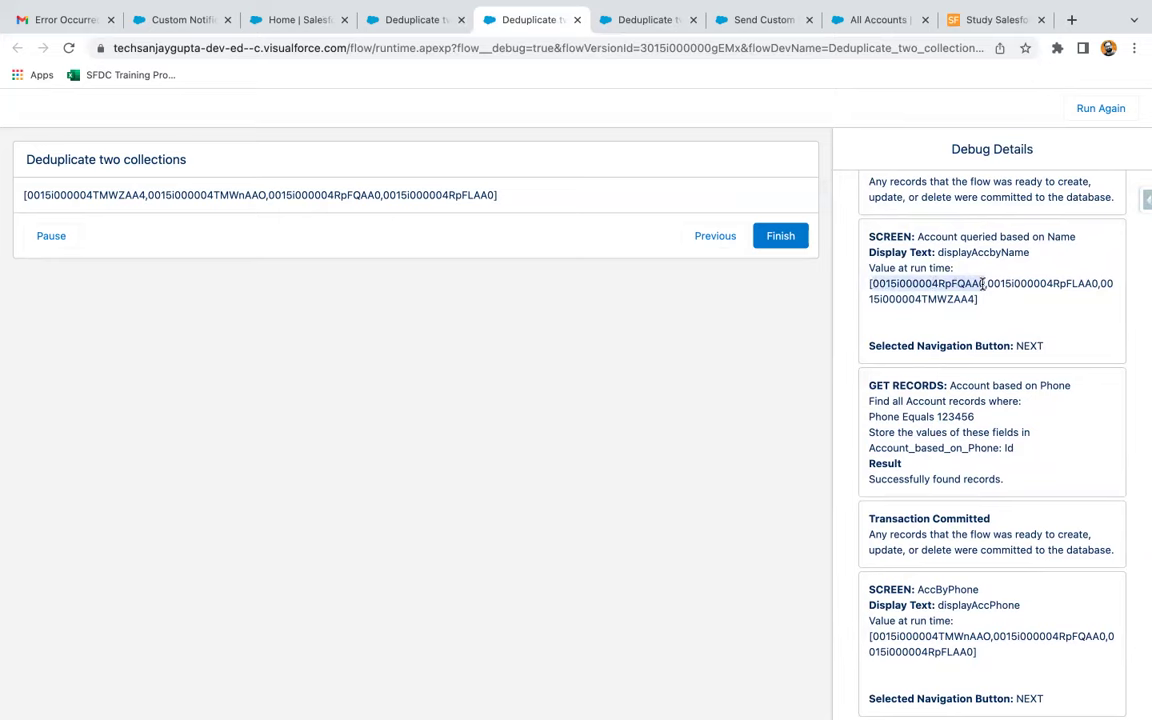
key("super+f")
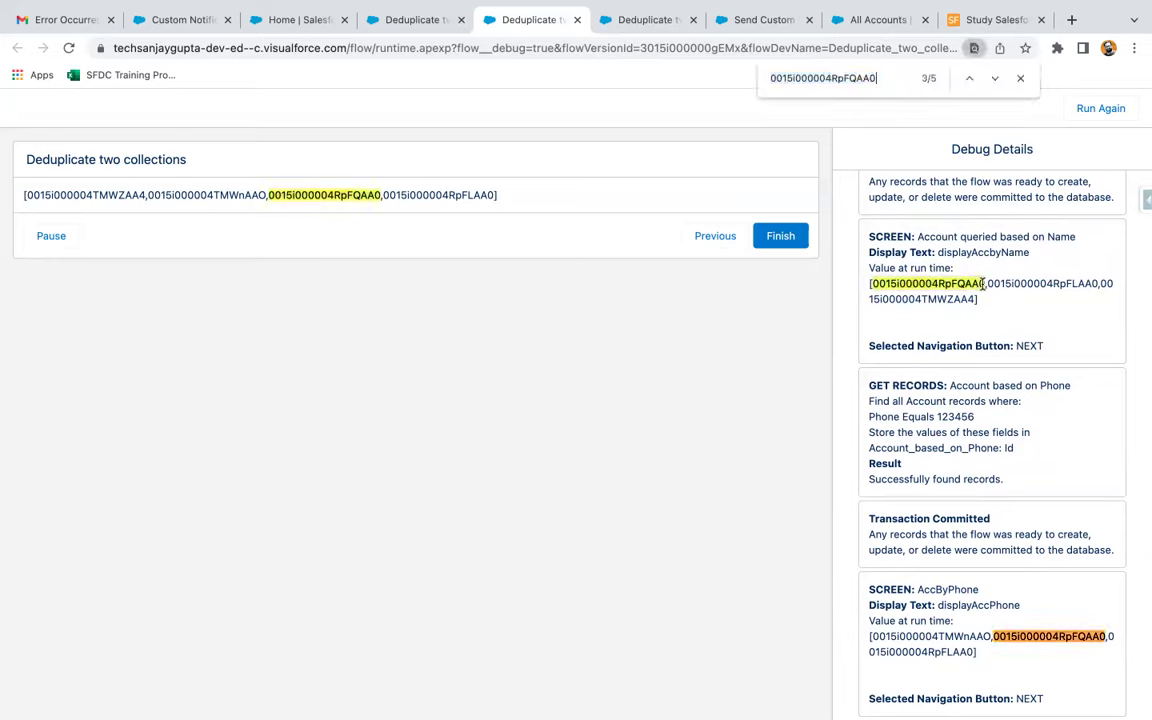
scroll(969, 340, "down", 1)
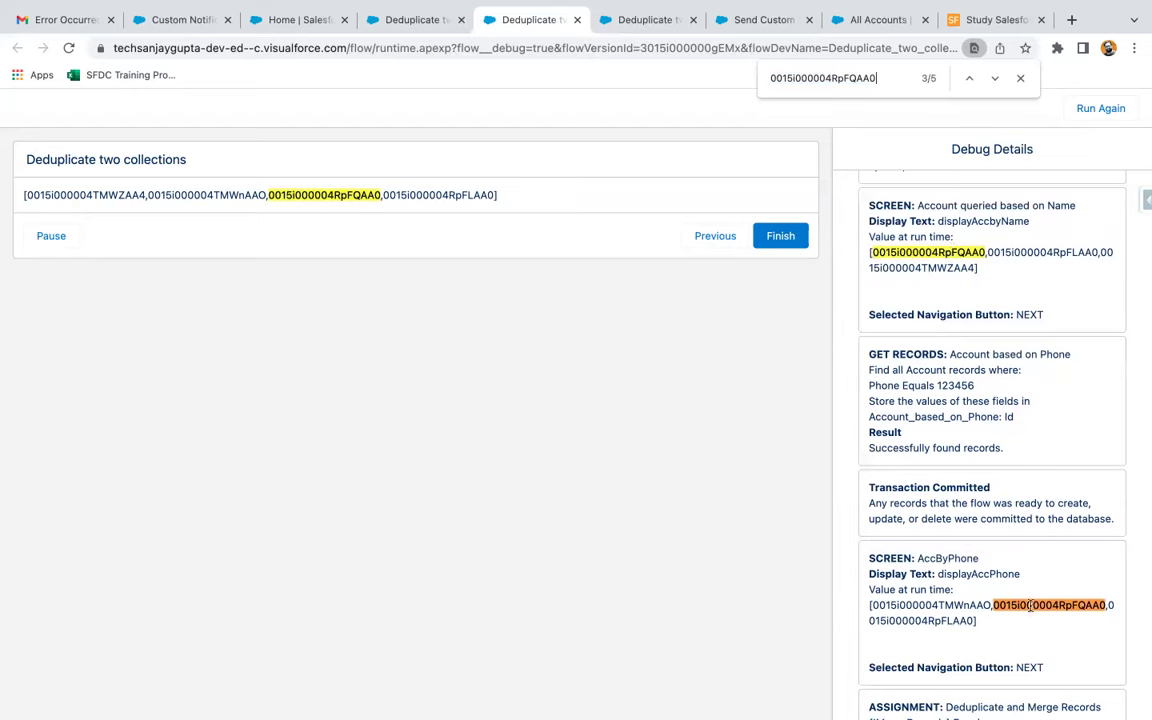
scroll(926, 545, "down", 1)
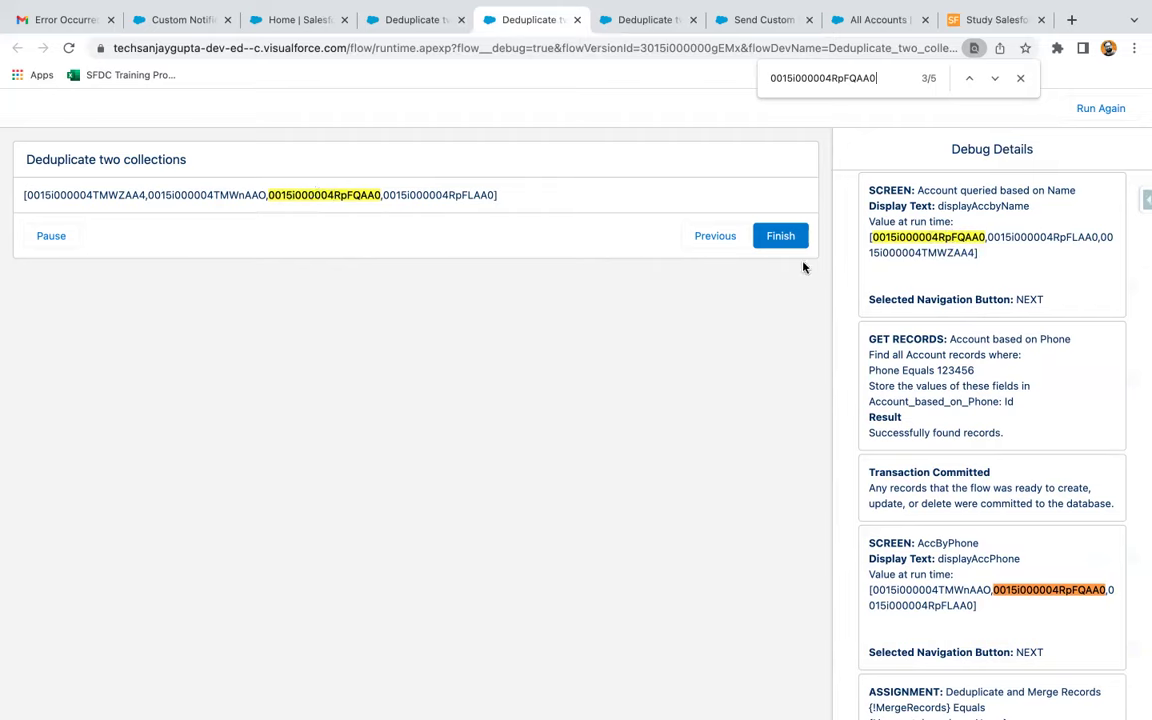
Search the page for the second and third account IDs in the displayAccbyName value, one after the other
left_click_drag(988, 238, 1097, 240)
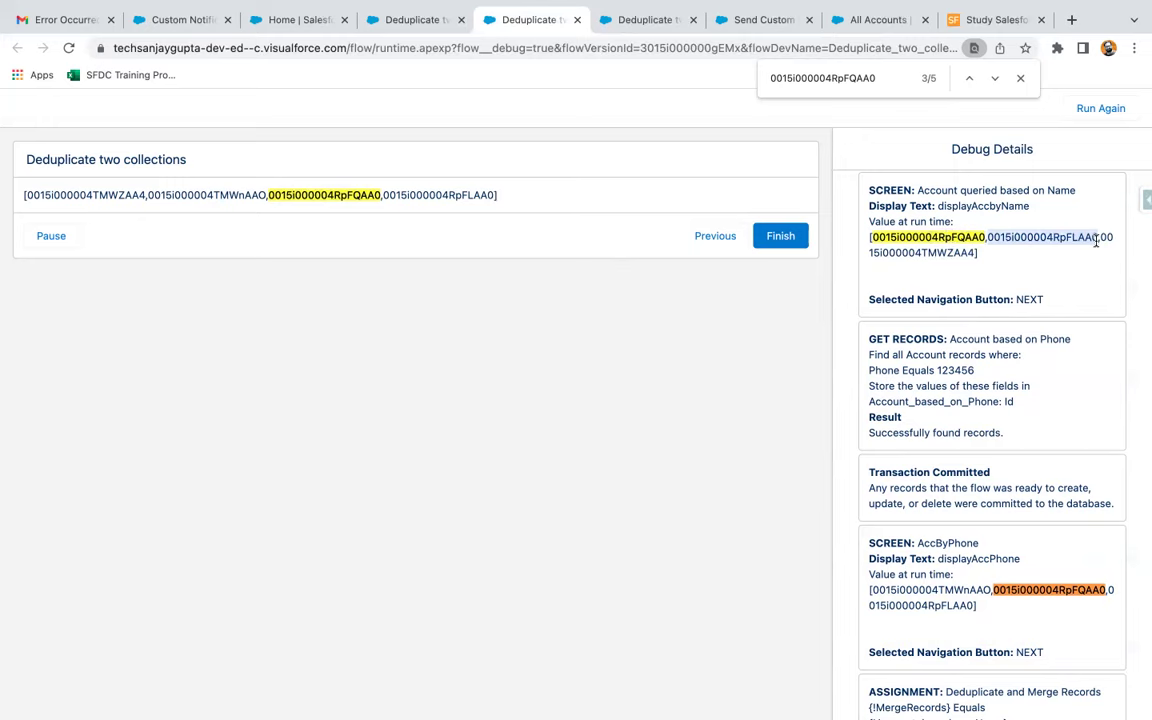
key("super+c")
key("super+f")
key("super+v")
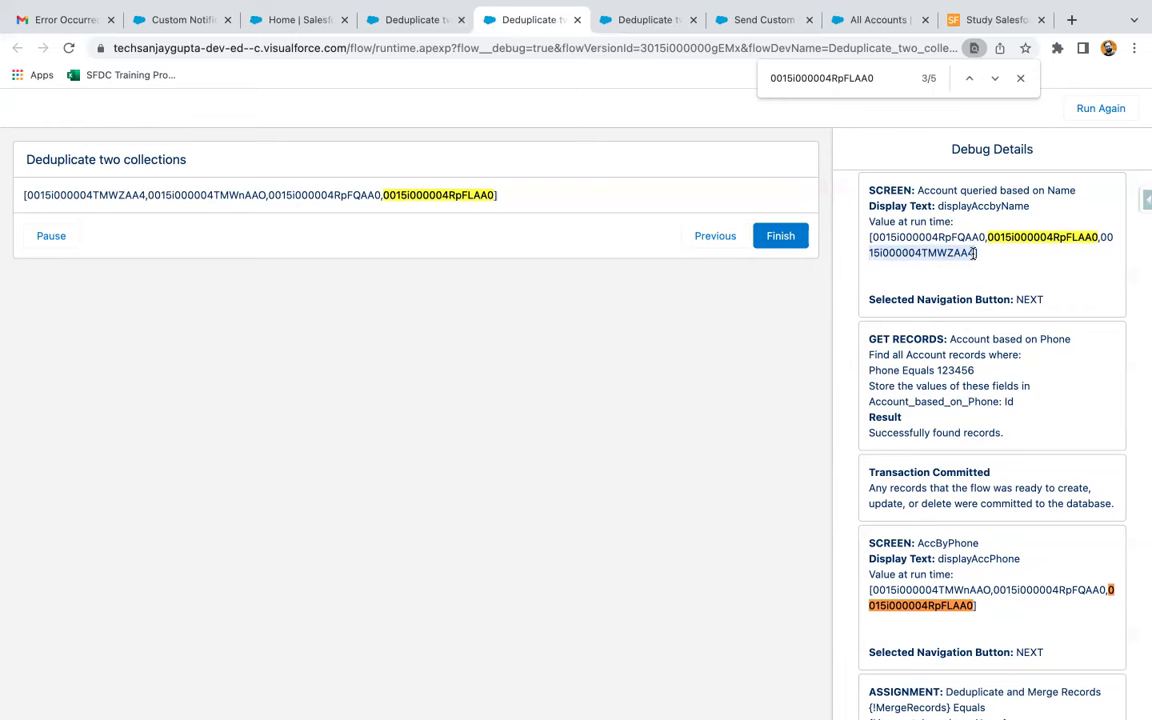
key("ctrl+v")
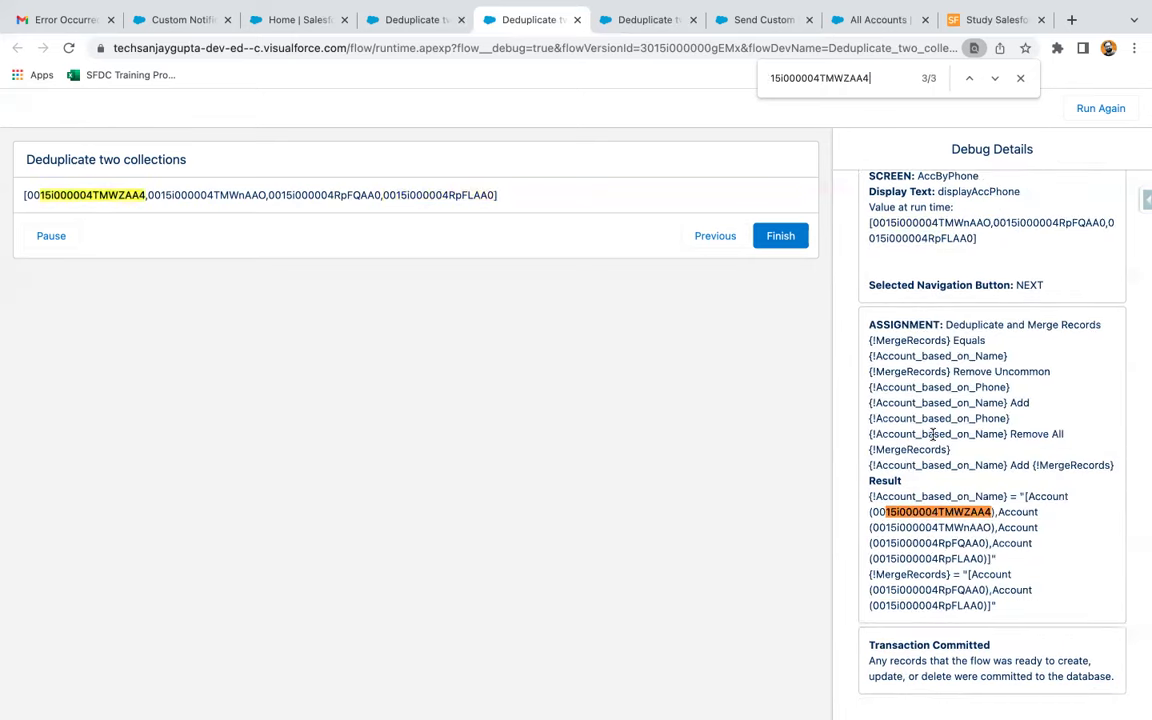
scroll(935, 440, "up", 10)
scroll(936, 495, "up", 1)
scroll(938, 480, "down", 4)
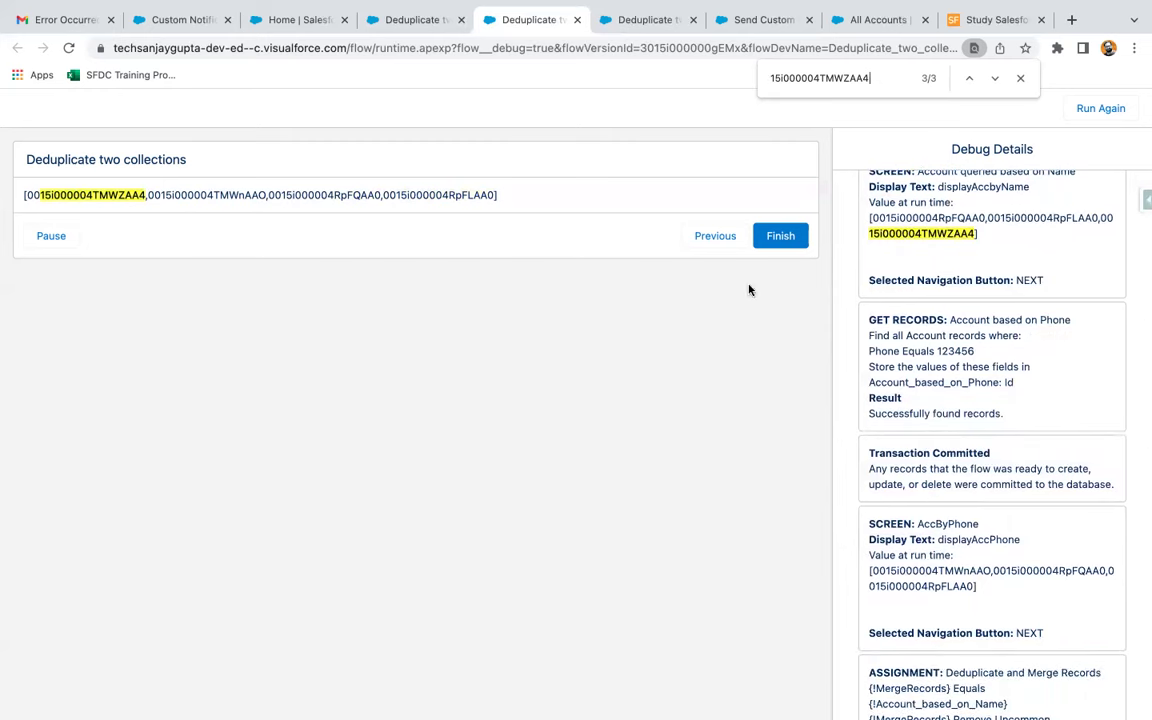
Search the page for the first account ID in the displayAccPhone value and close the page search
scroll(836, 500, "down", 1)
left_click_drag(872, 540, 990, 543)
key("super+f")
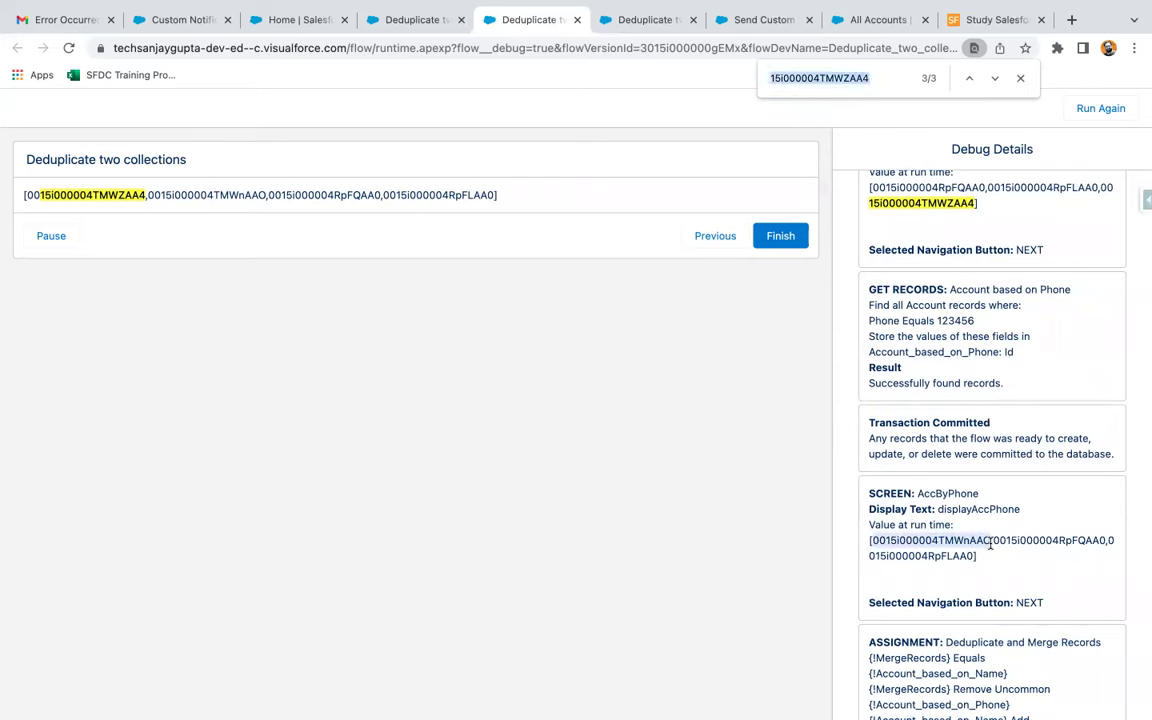
key("super+v")
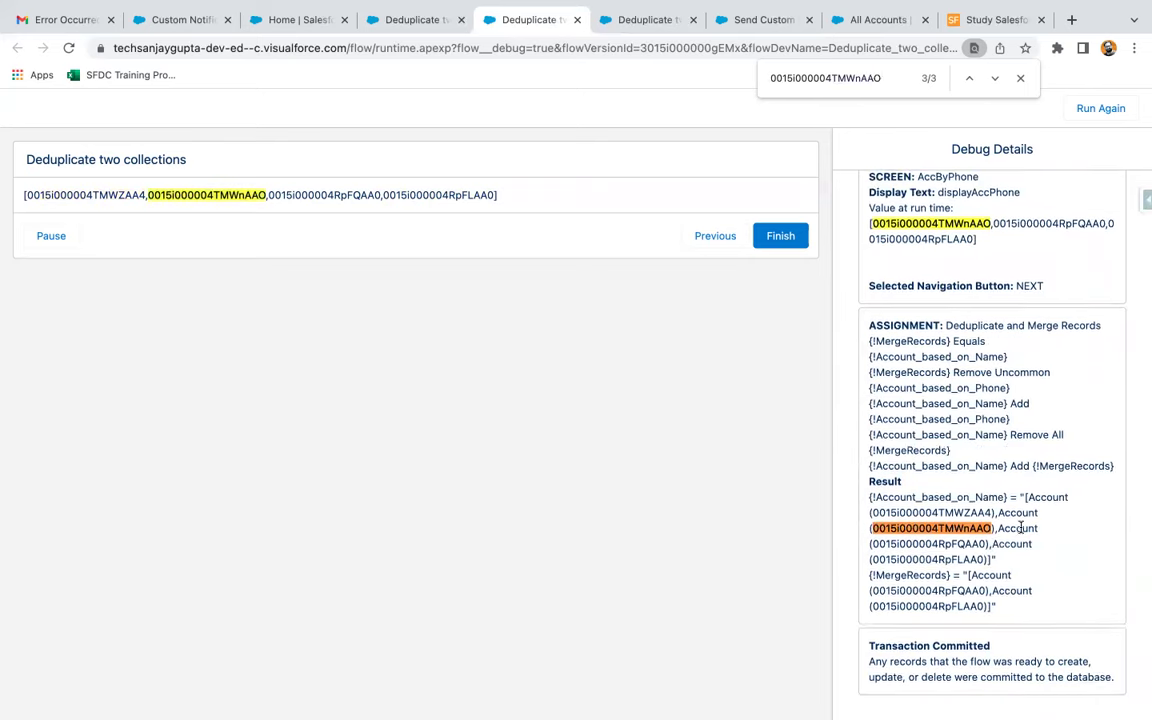
scroll(1020, 530, "up", 5)
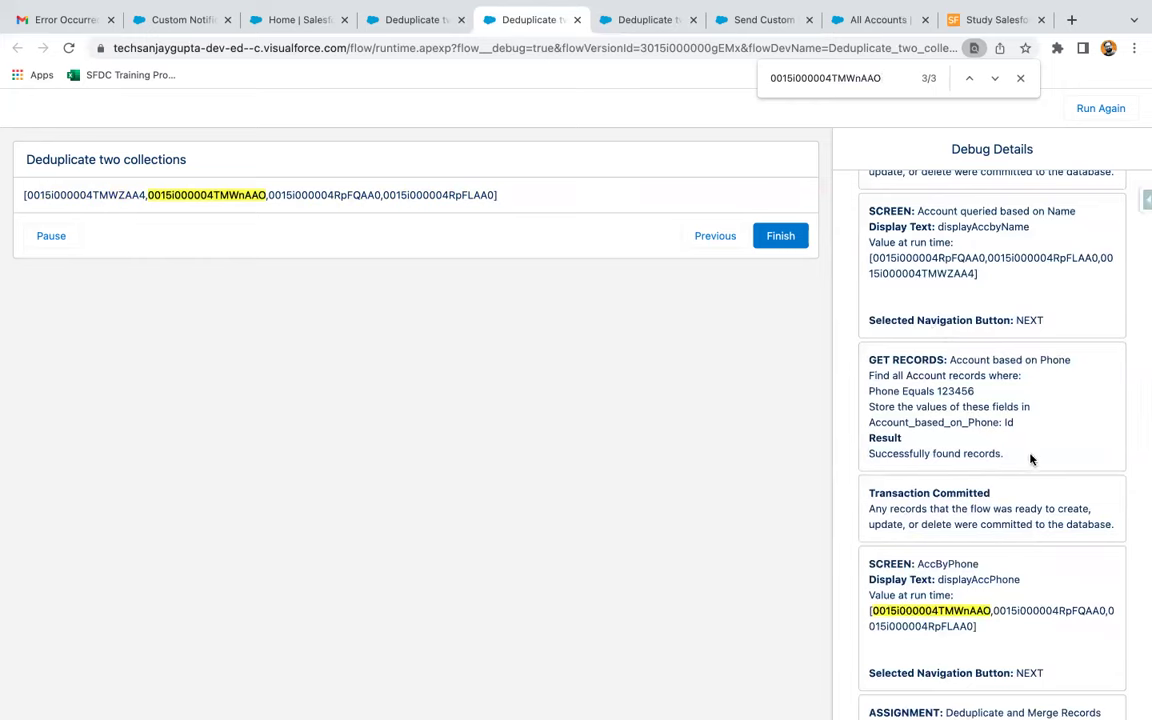
left_click(1020, 78)
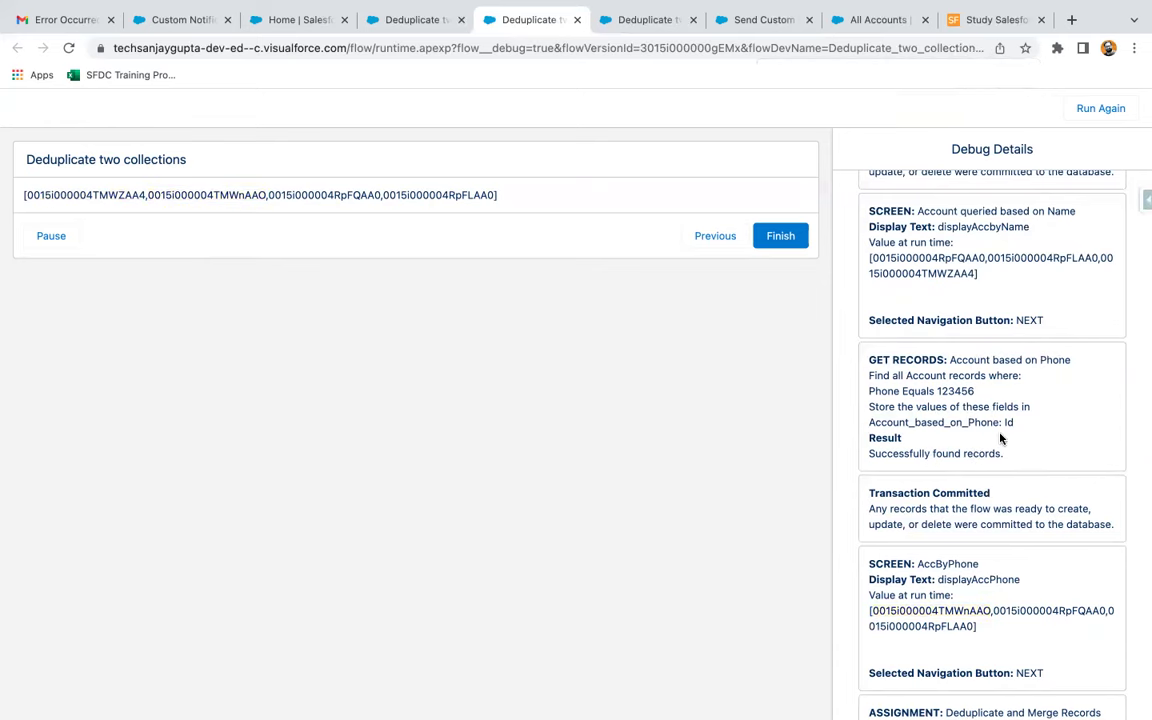
Examine the MergeRecords and Account_based_on_Name results of the Deduplicate and Merge Records assignment in the debug details
scroll(1000, 437, "down", 4)
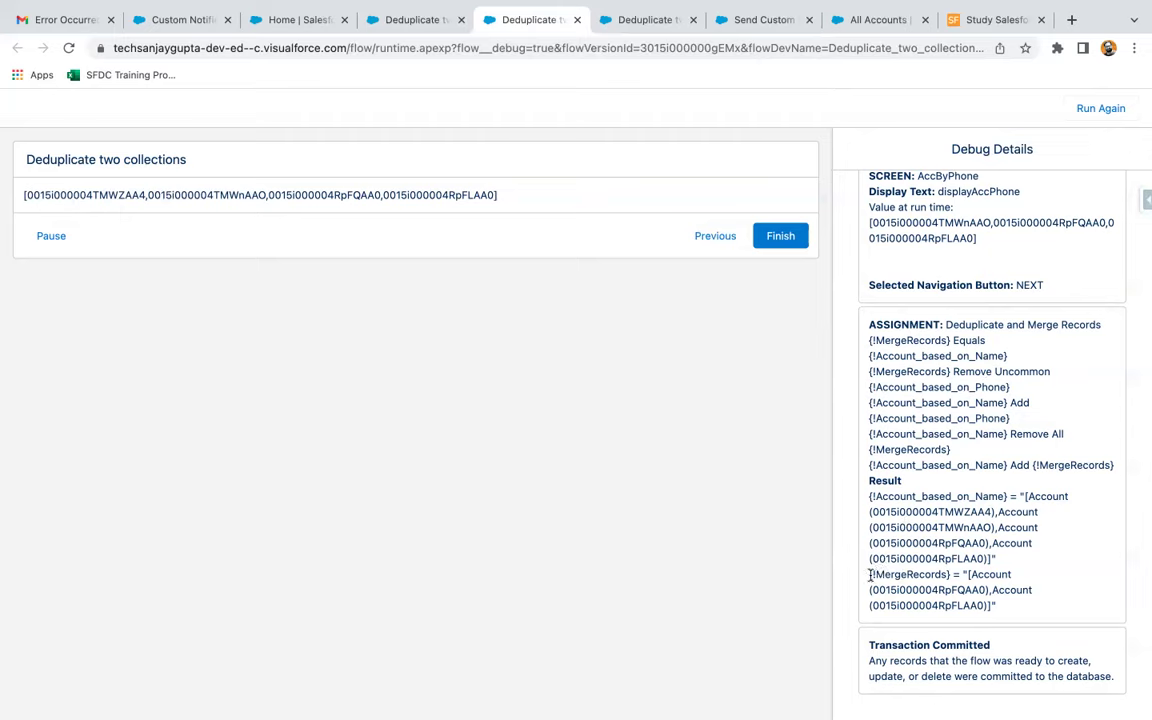
left_click_drag(869, 572, 1010, 607)
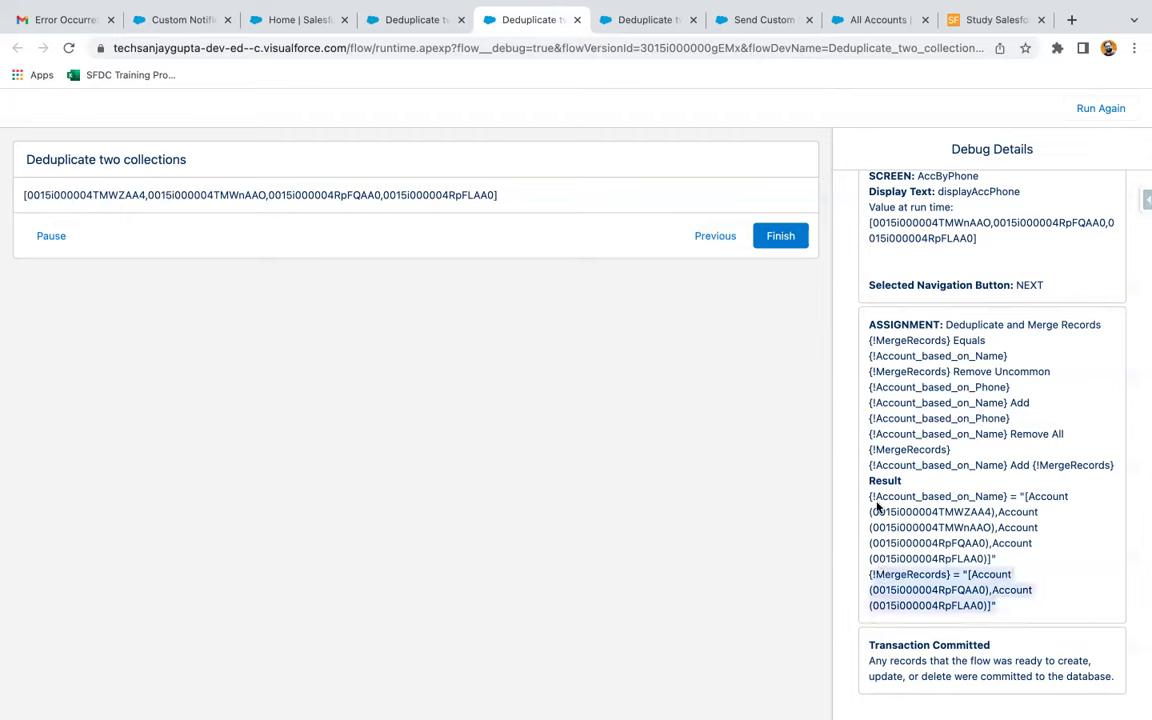
left_click_drag(869, 496, 1004, 567)
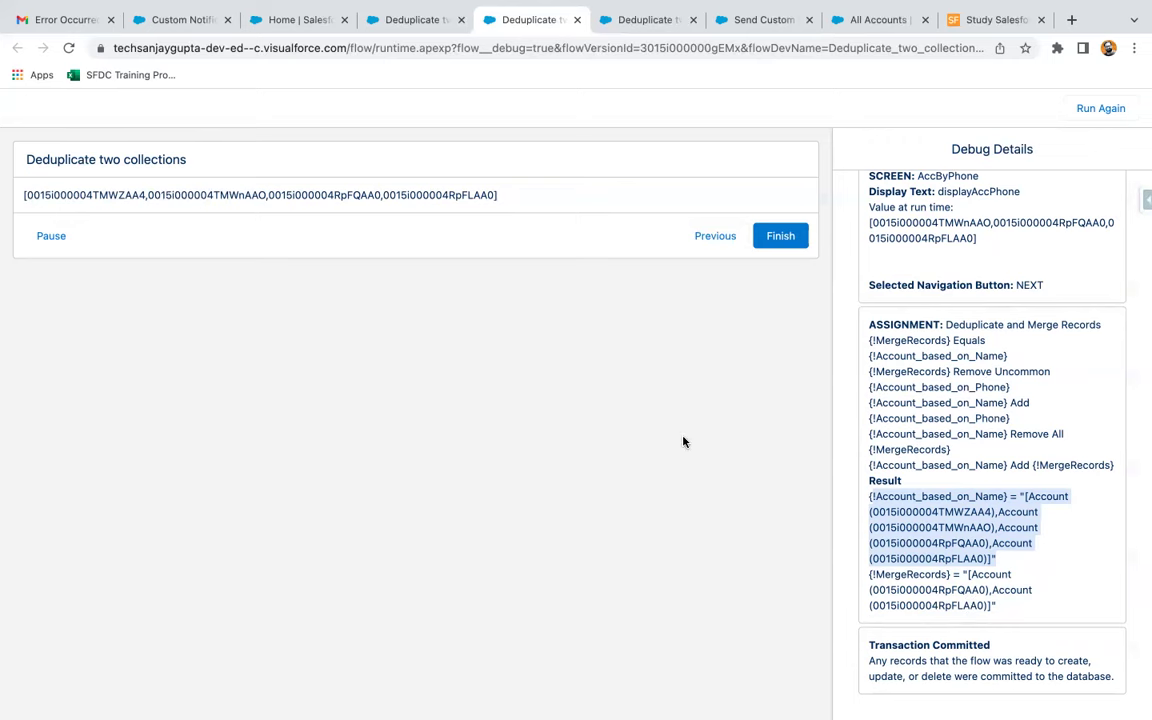
Return to Flow Builder and open the Deduplicate and Merge Records assignment for editing
left_click(410, 20)
left_click(545, 372)
left_click(543, 522)
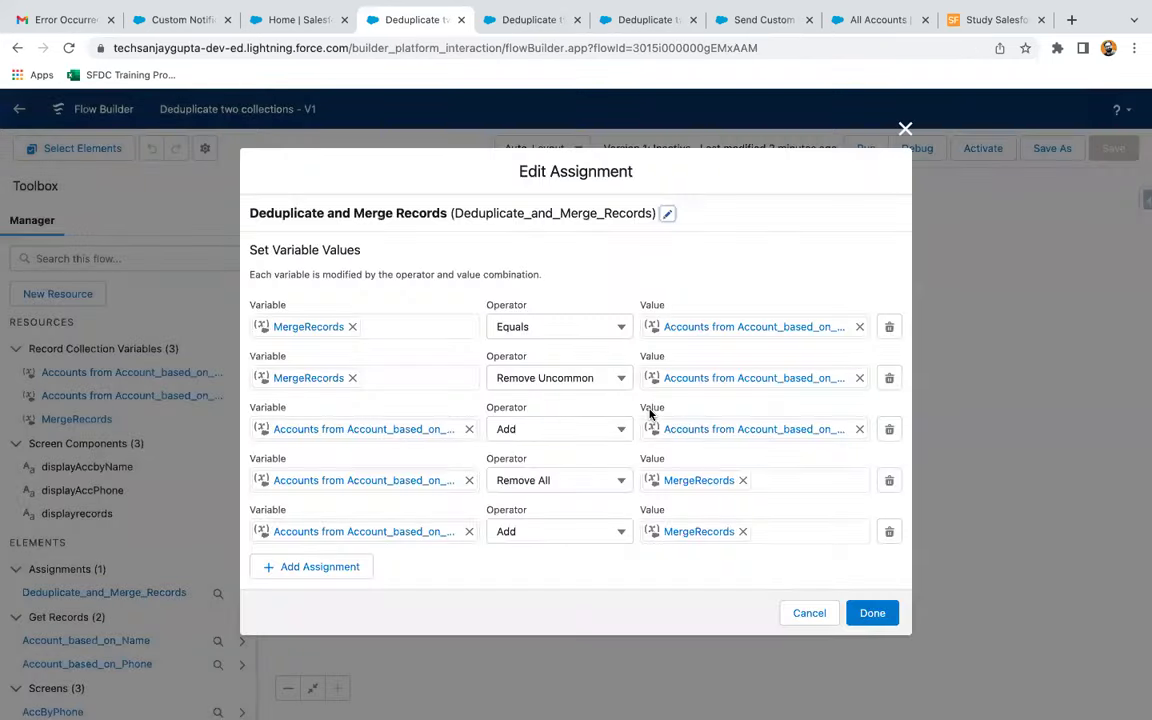